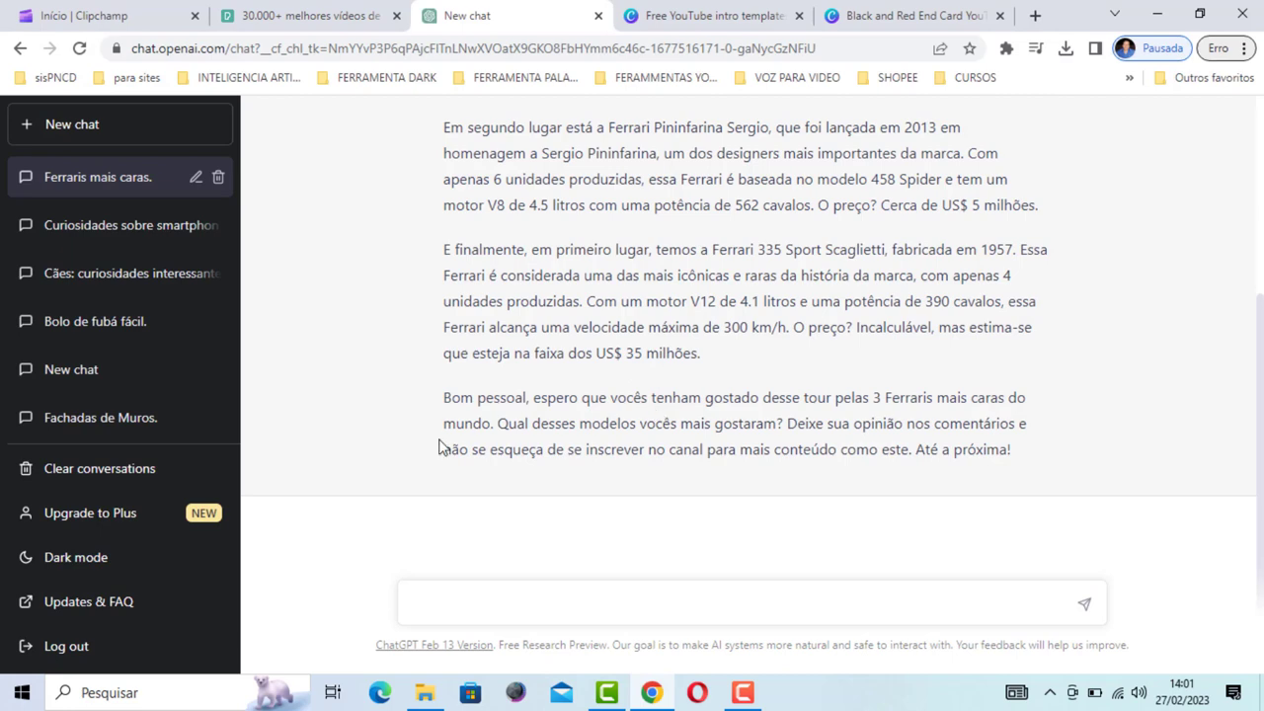
Step: Copy the full generated script about the world's three most expensive Ferraris from the ChatGPT answer
{"action": "scroll", "coordinate": [623, 416], "scroll_direction": "up", "scroll_amount": 3}
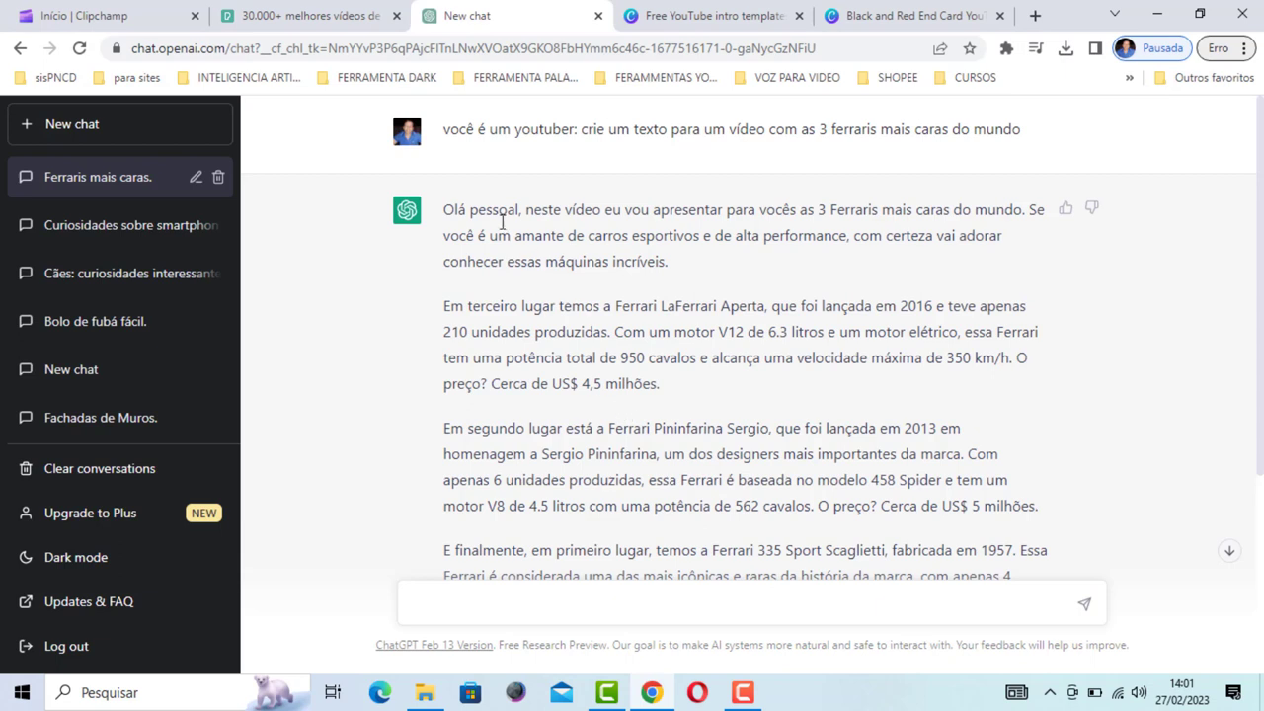
{"action": "mouse_move", "coordinate": [460, 148]}
{"action": "left_click_drag", "start_coordinate": [441, 215], "coordinate": [1038, 480]}
{"action": "right_click", "coordinate": [534, 184]}
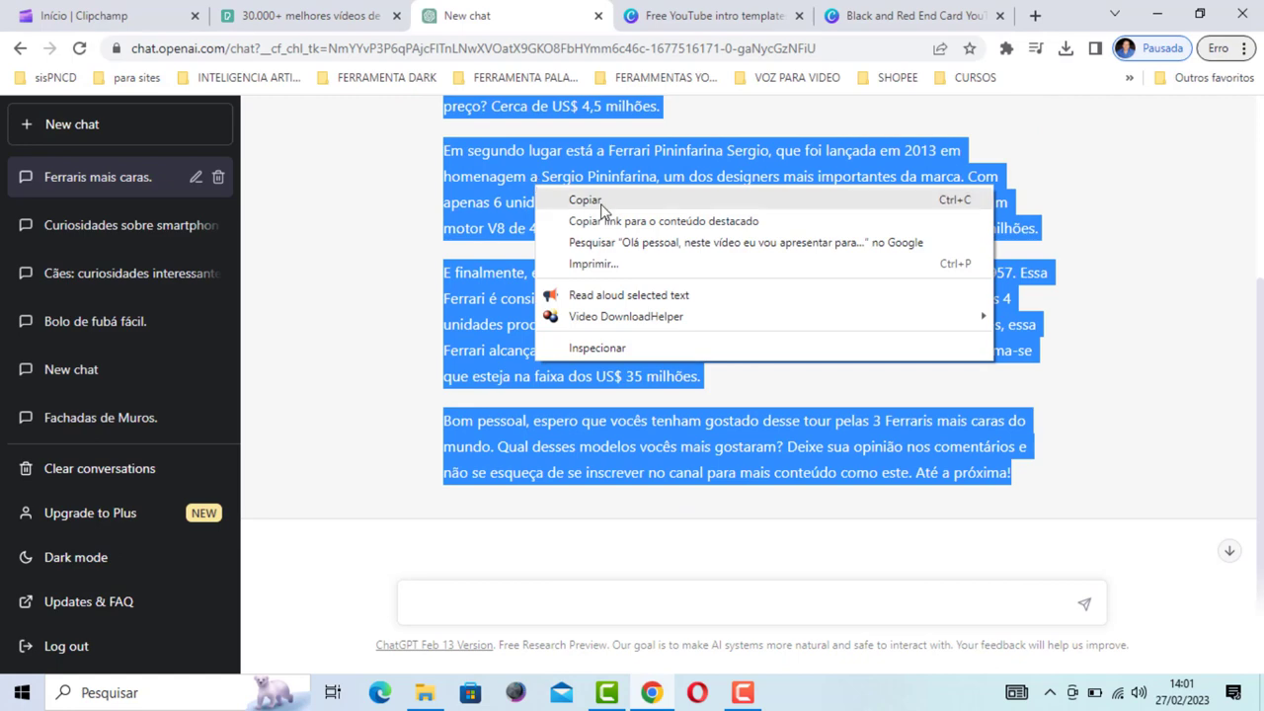
{"action": "left_click", "coordinate": [600, 202]}
{"action": "scroll", "coordinate": [568, 241], "scroll_direction": "up", "scroll_amount": 3}
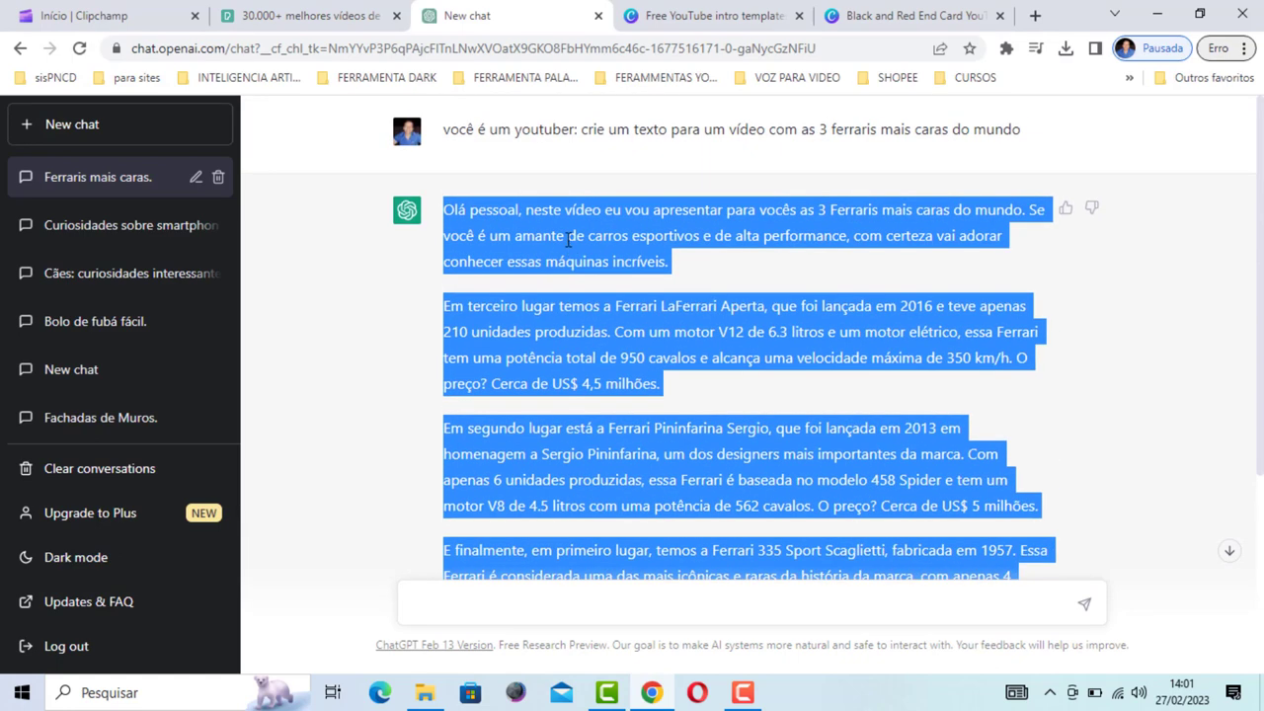
Step: Switch to Clipchamp, create a new video from scratch and open the text-to-speech converter
{"action": "left_click", "coordinate": [138, 12]}
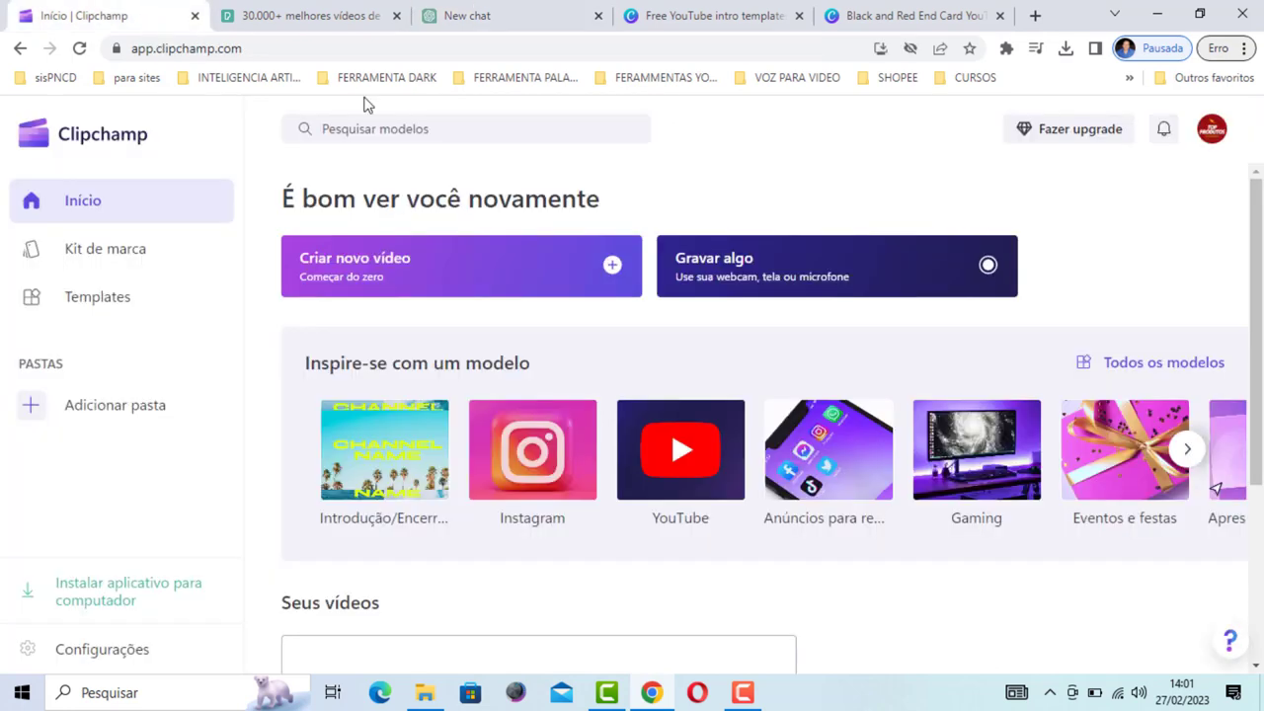
{"action": "left_click", "coordinate": [350, 270]}
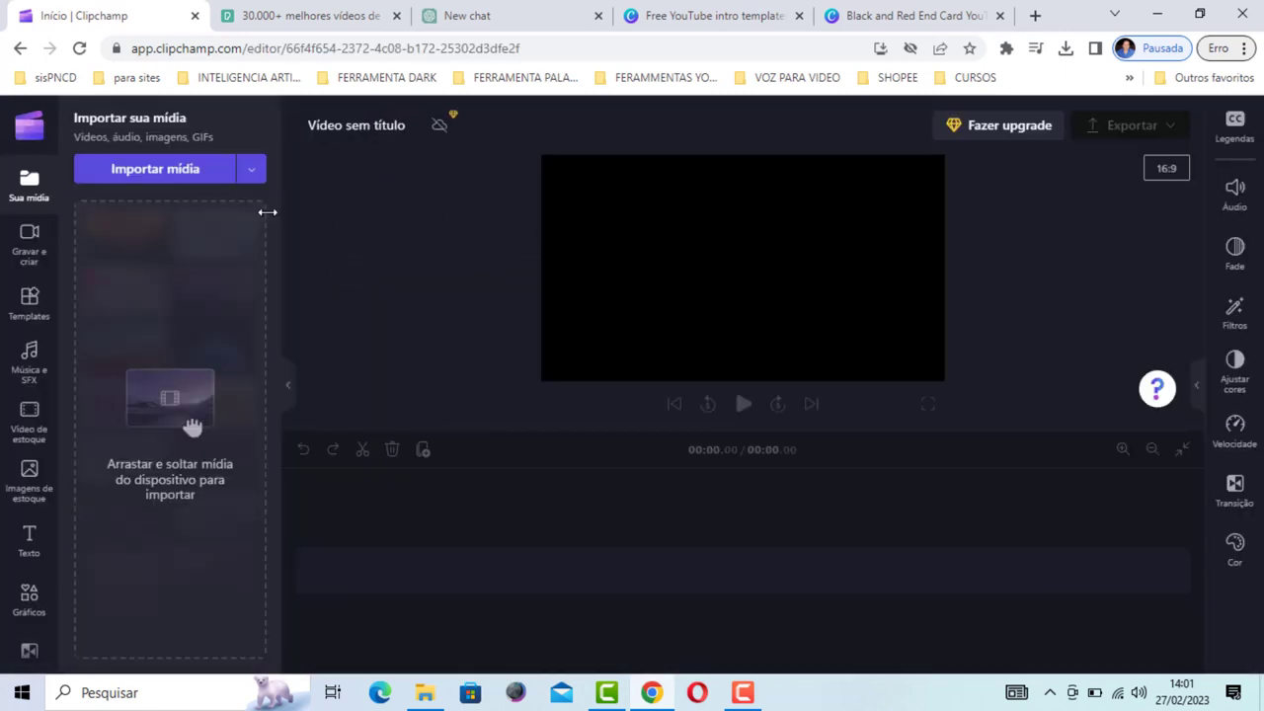
{"action": "left_click", "coordinate": [31, 247]}
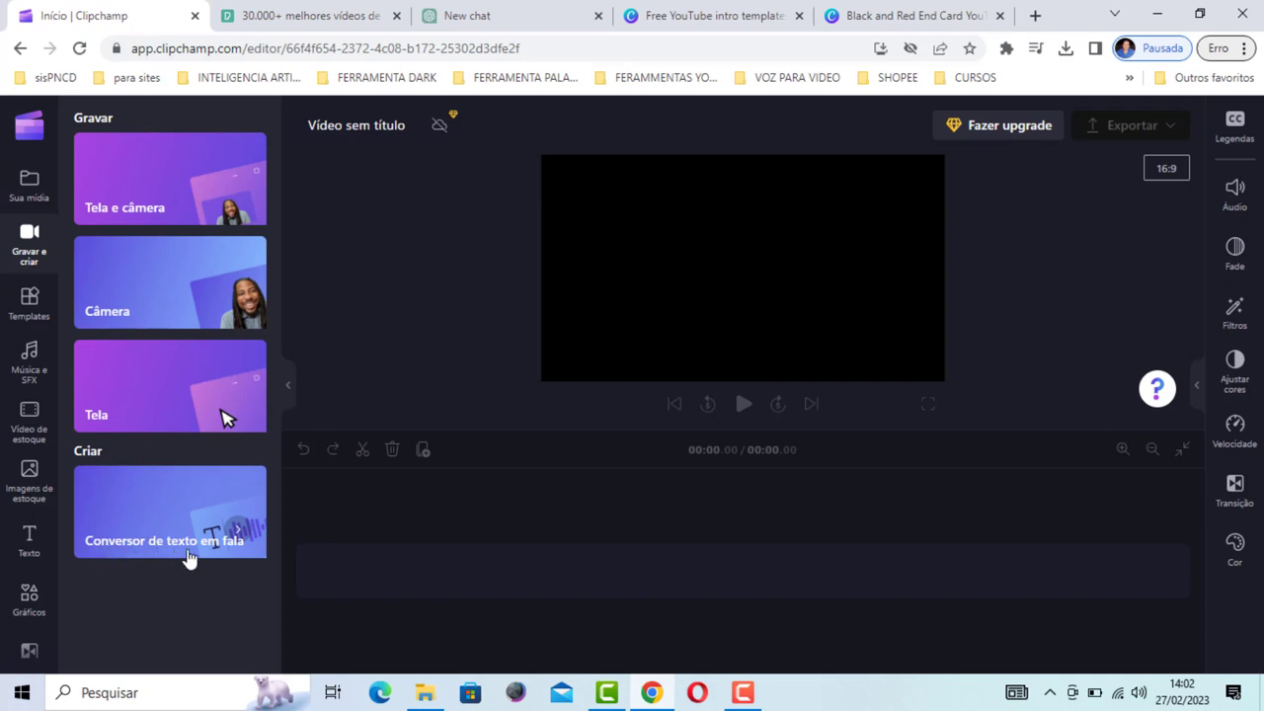
{"action": "left_click", "coordinate": [164, 509]}
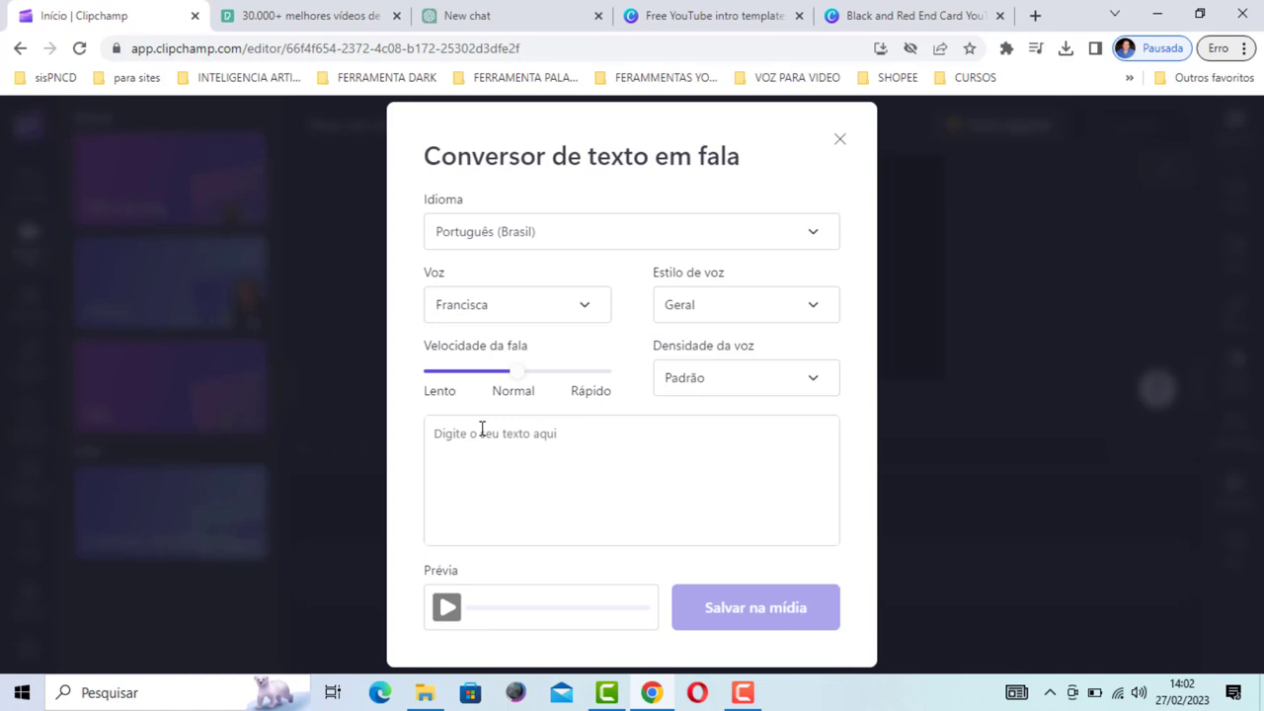
Step: Look through the Brazilian Portuguese voices and choose Antonio for the narration
{"action": "left_click", "coordinate": [579, 316]}
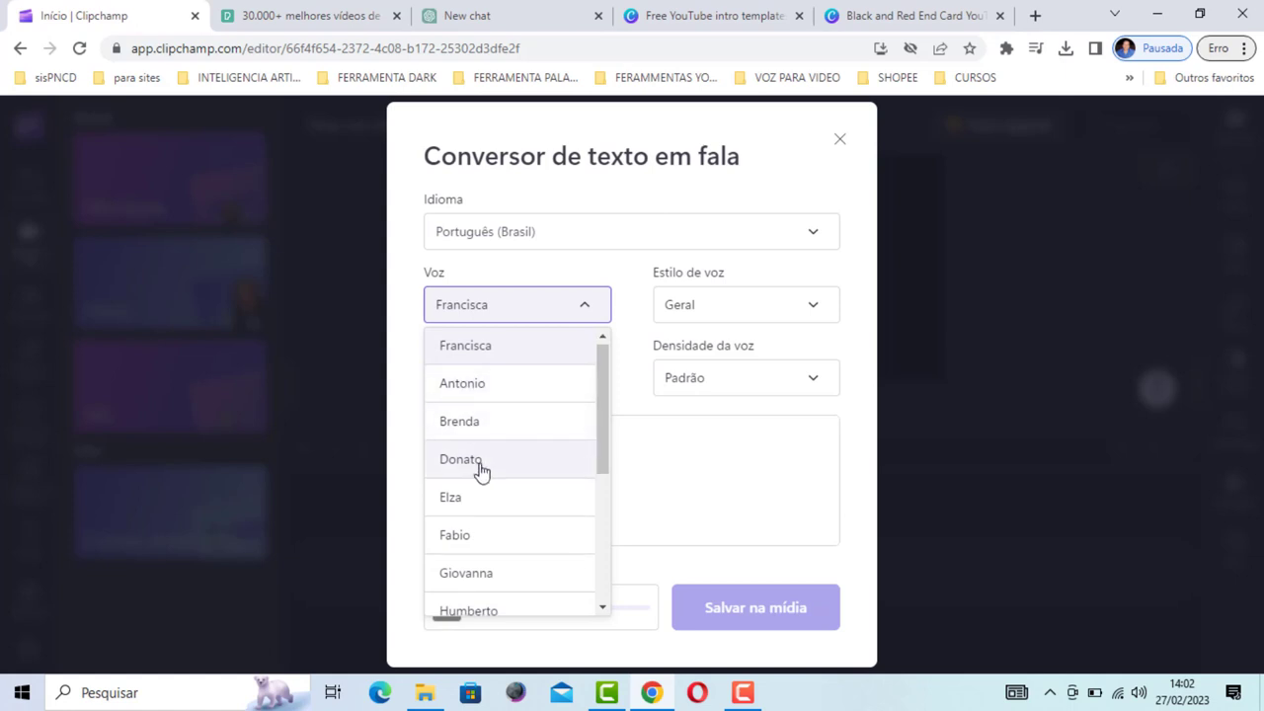
{"action": "scroll", "coordinate": [481, 464], "scroll_direction": "down", "scroll_amount": 1}
{"action": "scroll", "coordinate": [471, 435], "scroll_direction": "down", "scroll_amount": 2}
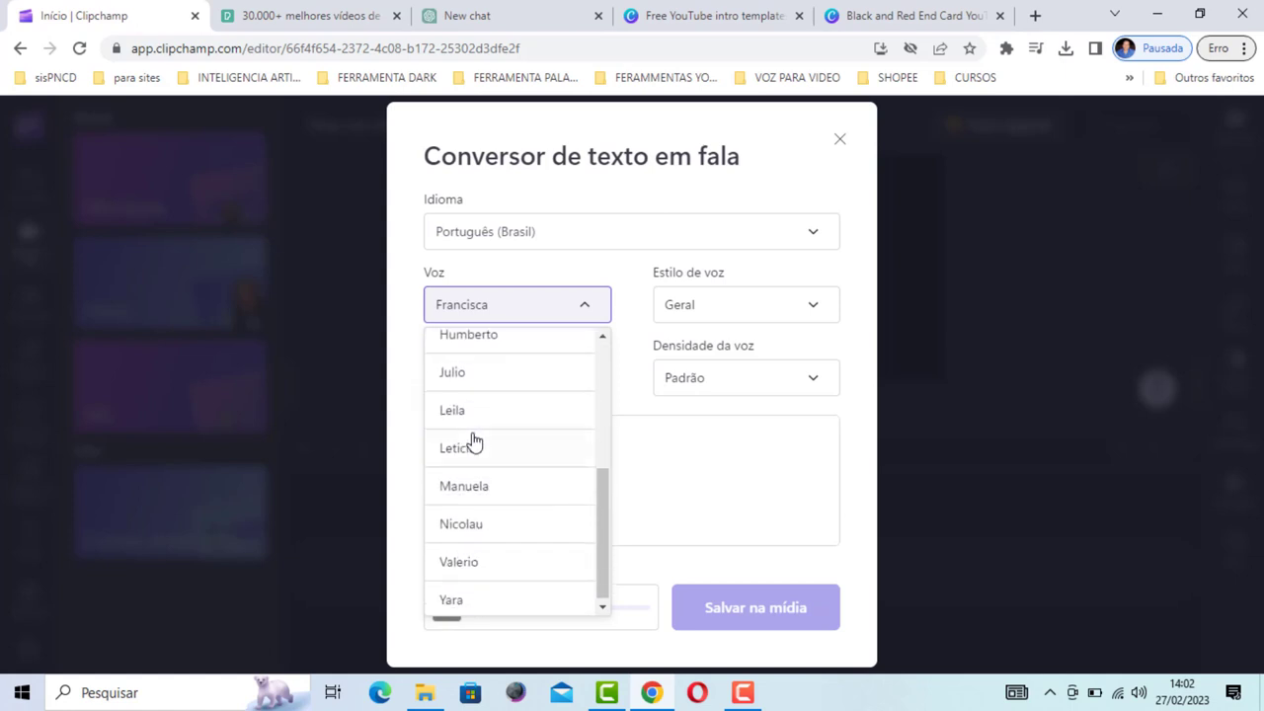
{"action": "scroll", "coordinate": [473, 441], "scroll_direction": "up", "scroll_amount": 3}
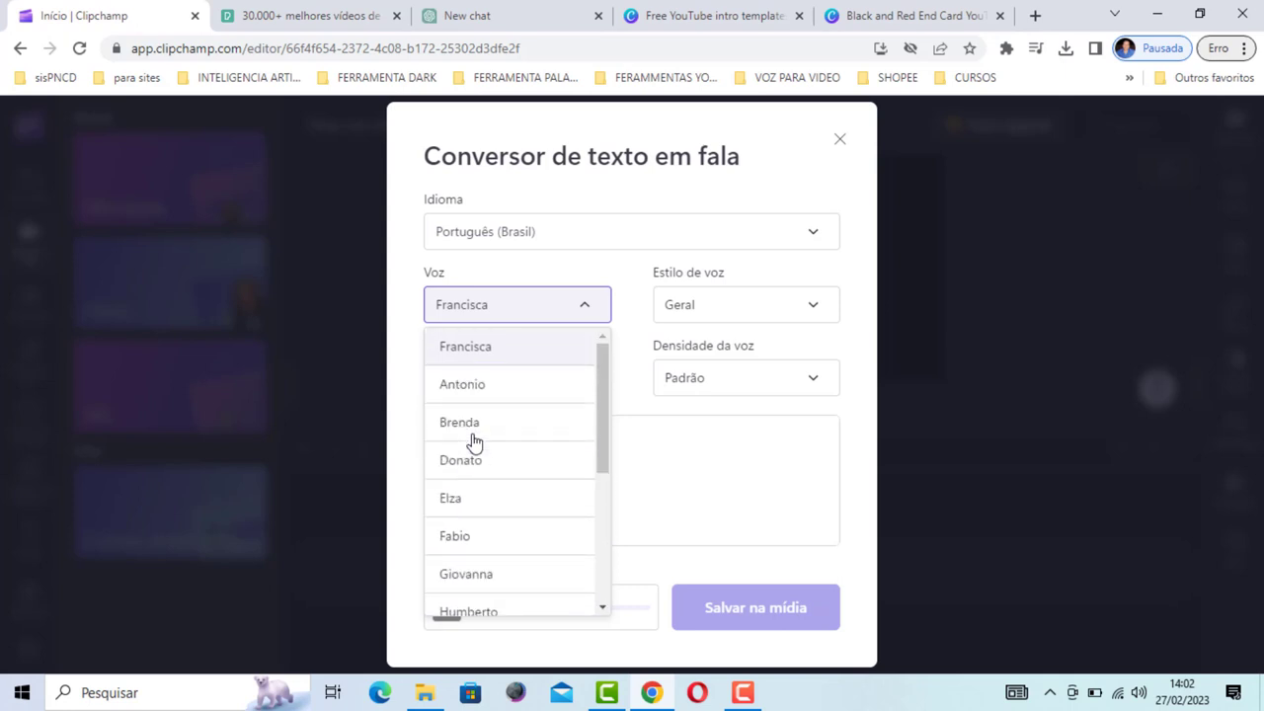
{"action": "scroll", "coordinate": [496, 420], "scroll_direction": "down", "scroll_amount": 1}
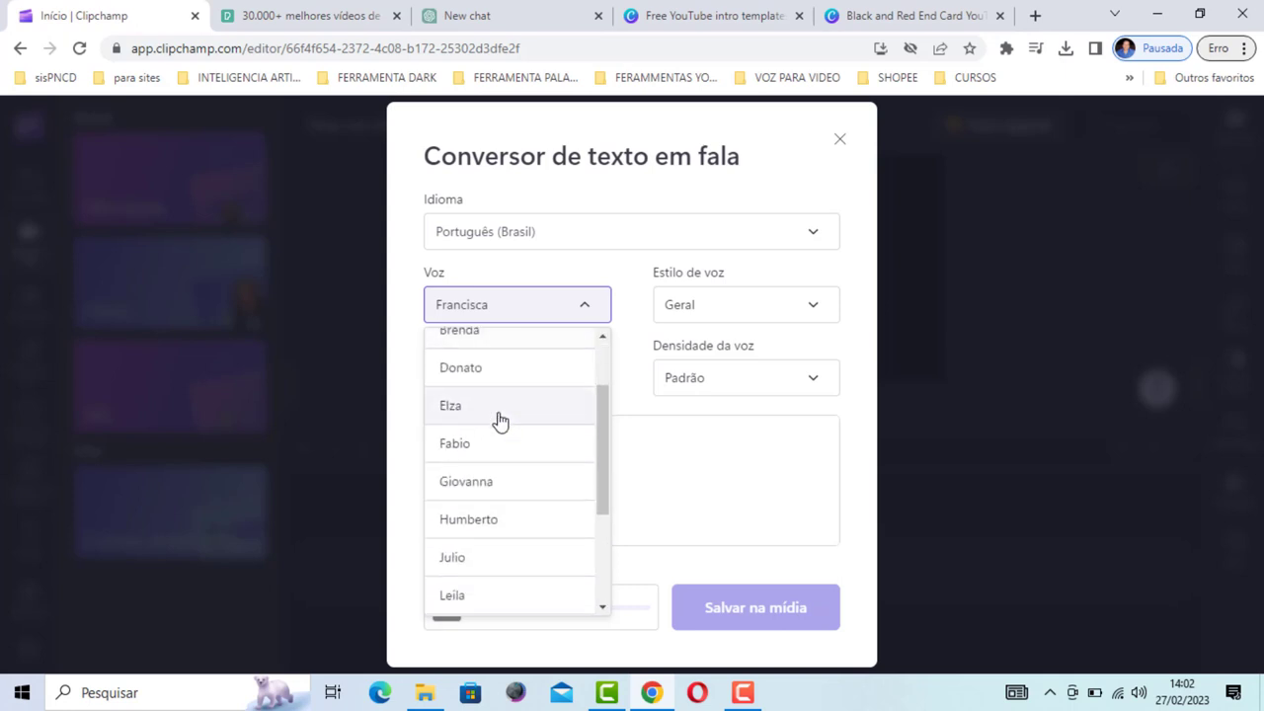
{"action": "scroll", "coordinate": [499, 421], "scroll_direction": "down", "scroll_amount": 2}
{"action": "scroll", "coordinate": [530, 425], "scroll_direction": "up", "scroll_amount": 2}
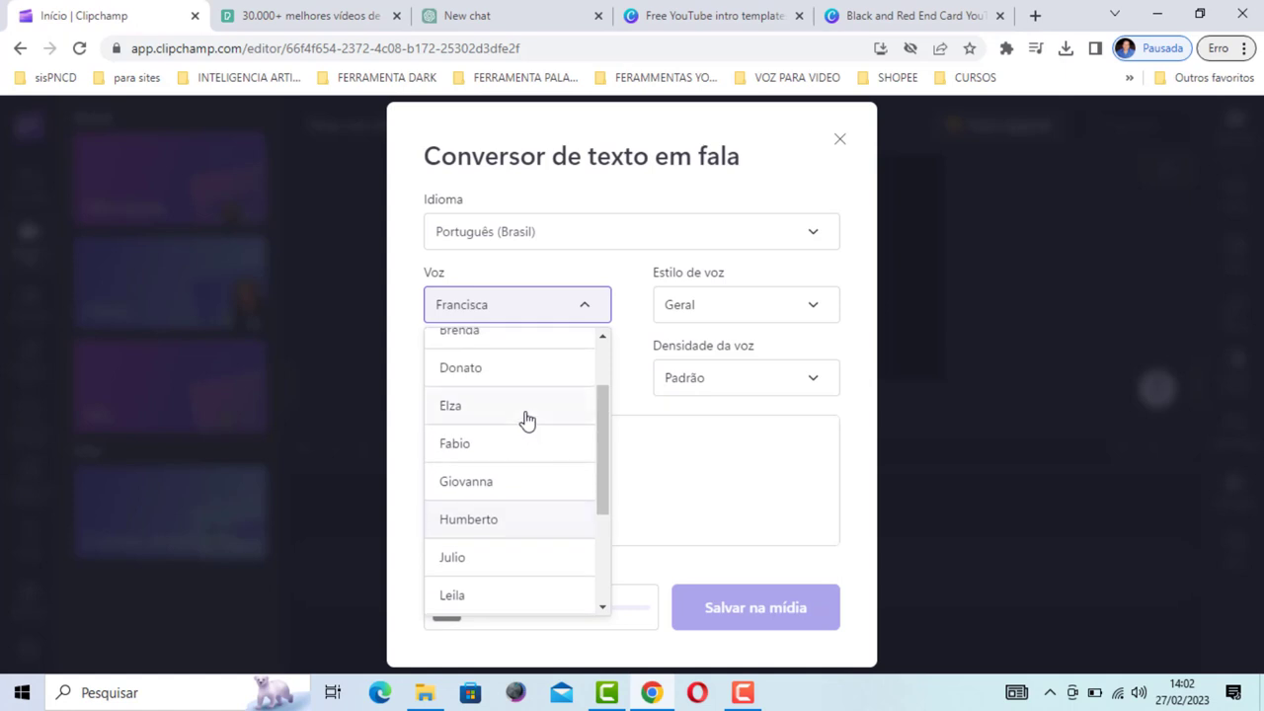
{"action": "scroll", "coordinate": [524, 424], "scroll_direction": "down", "scroll_amount": 2}
{"action": "scroll", "coordinate": [515, 414], "scroll_direction": "up", "scroll_amount": 3}
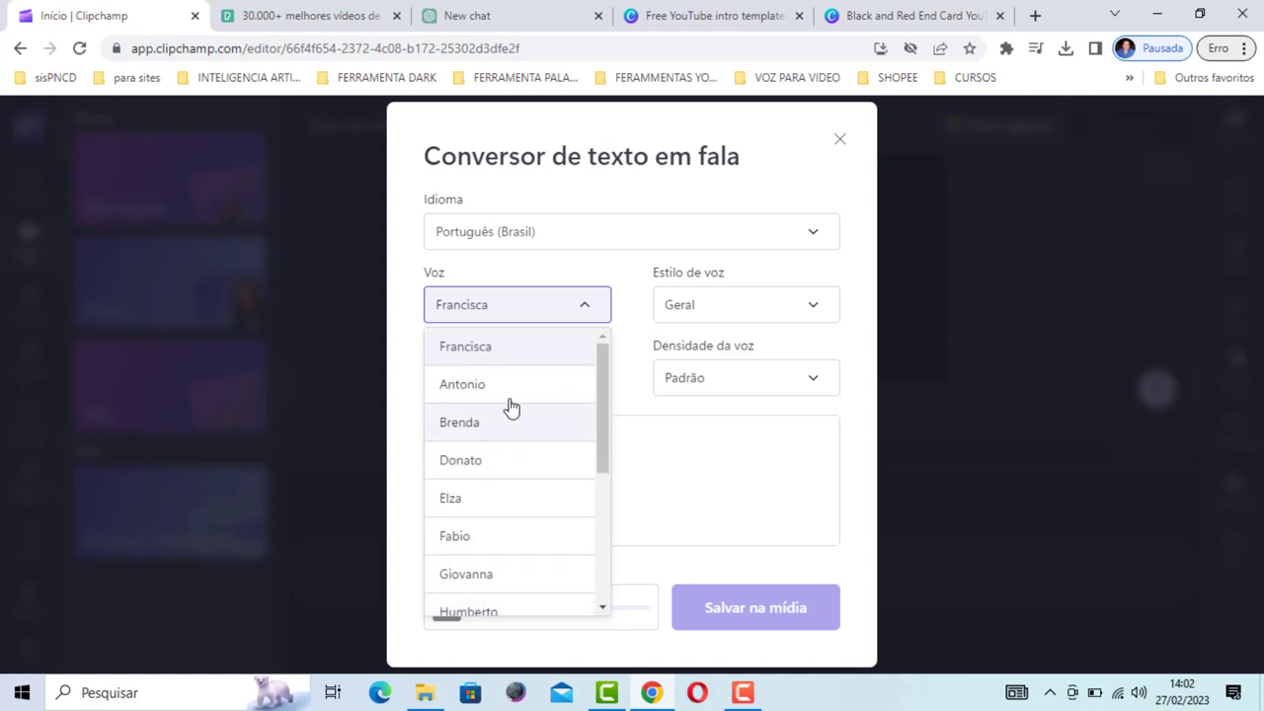
{"action": "left_click", "coordinate": [463, 391]}
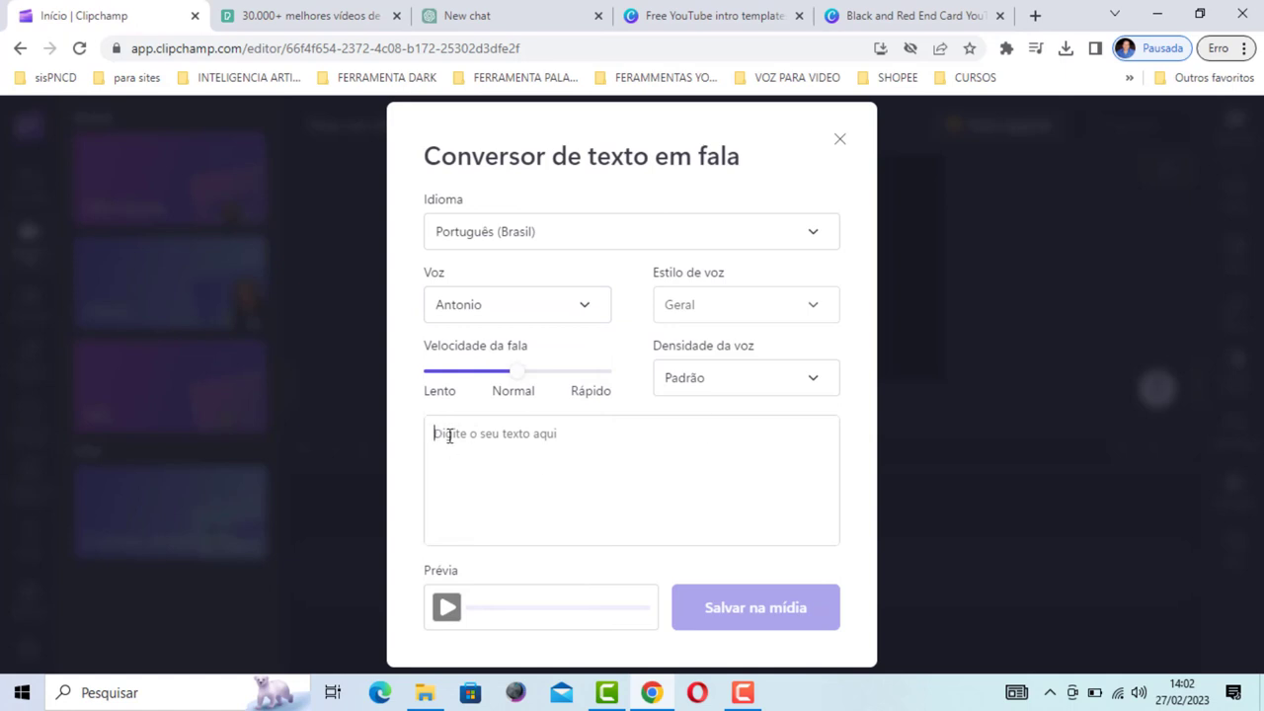
Step: Paste the copied Ferrari script into the text-to-speech converter and review it from start to end
{"action": "right_click", "coordinate": [472, 447]}
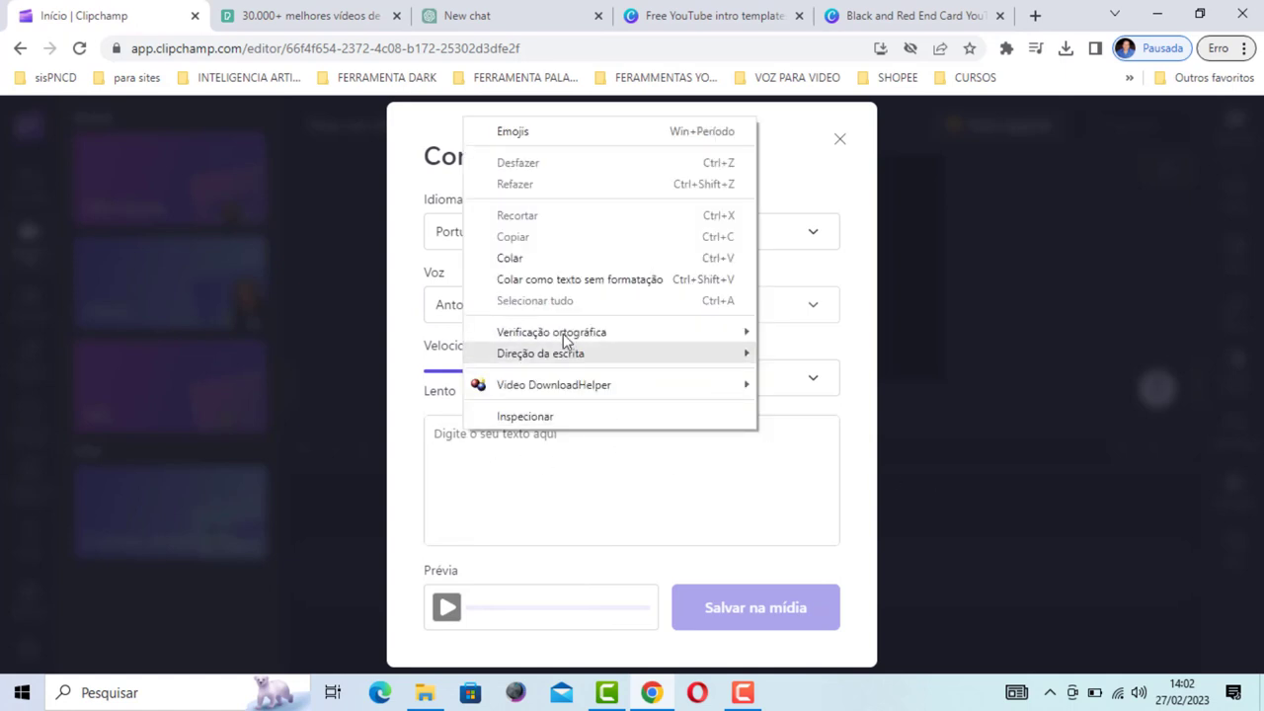
{"action": "left_click", "coordinate": [514, 257]}
{"action": "scroll", "coordinate": [670, 494], "scroll_direction": "up", "scroll_amount": 8}
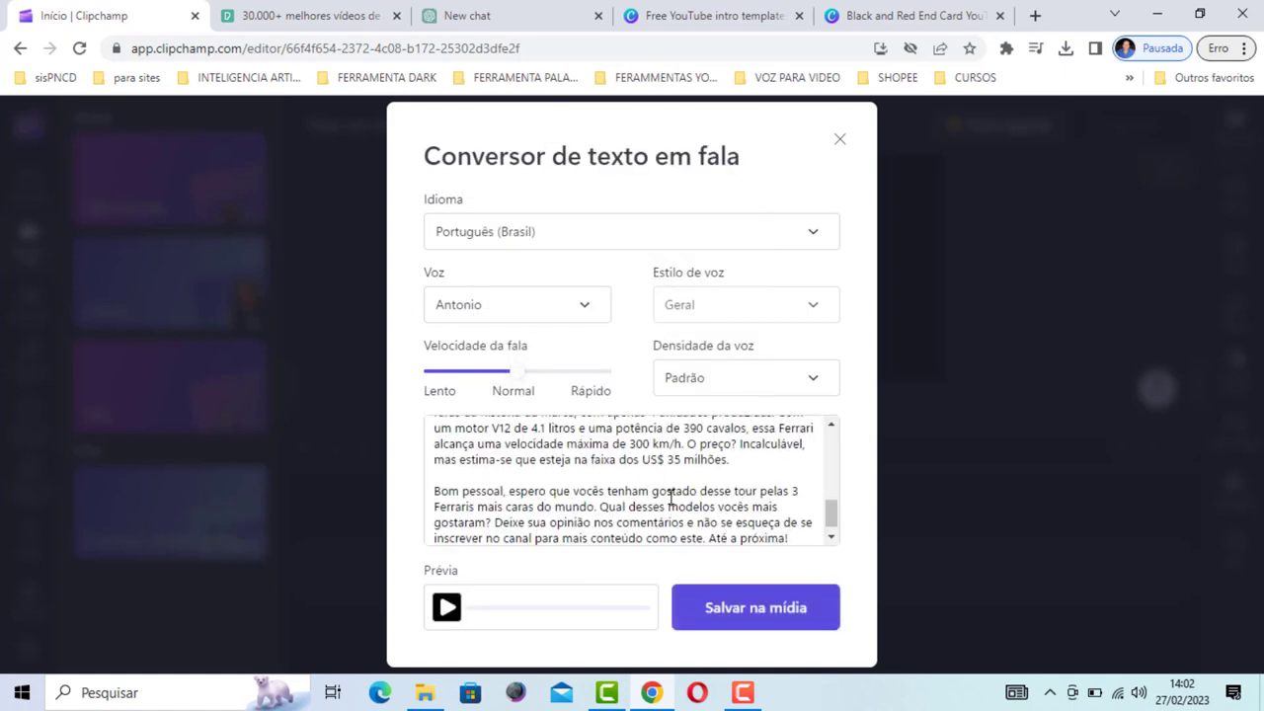
{"action": "scroll", "coordinate": [528, 468], "scroll_direction": "down", "scroll_amount": 8}
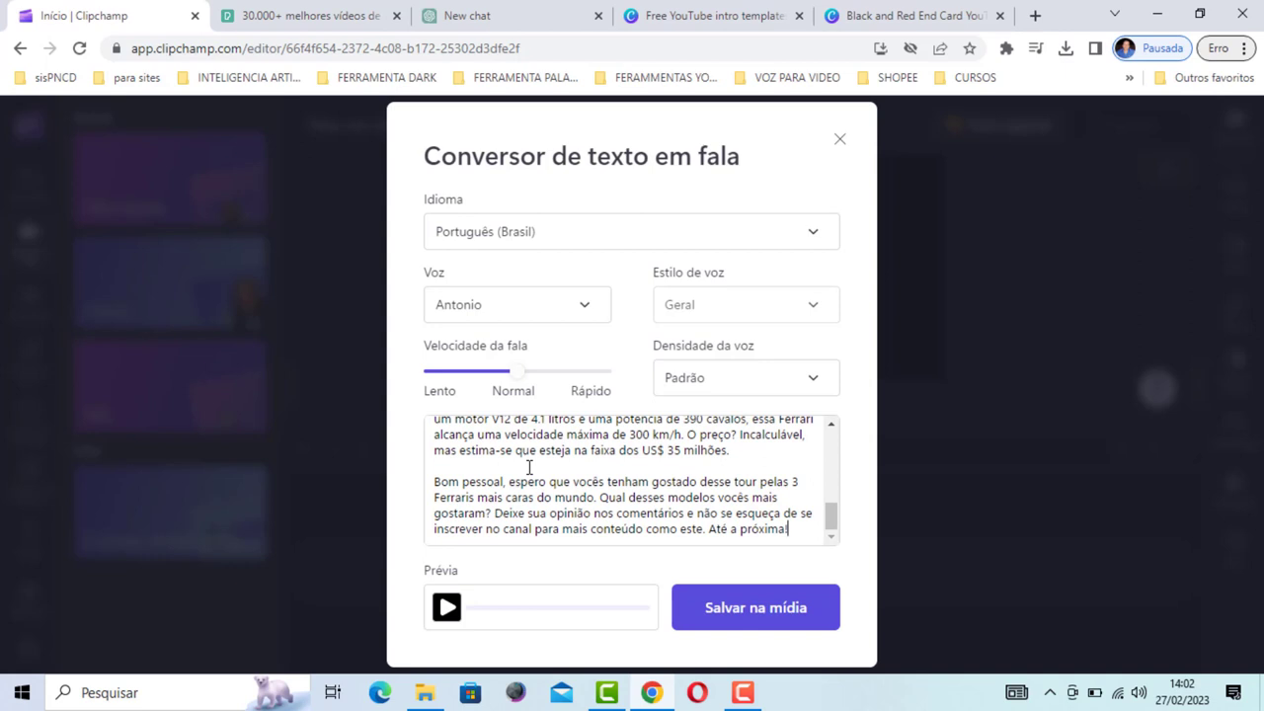
{"action": "scroll", "coordinate": [528, 468], "scroll_direction": "up", "scroll_amount": 8}
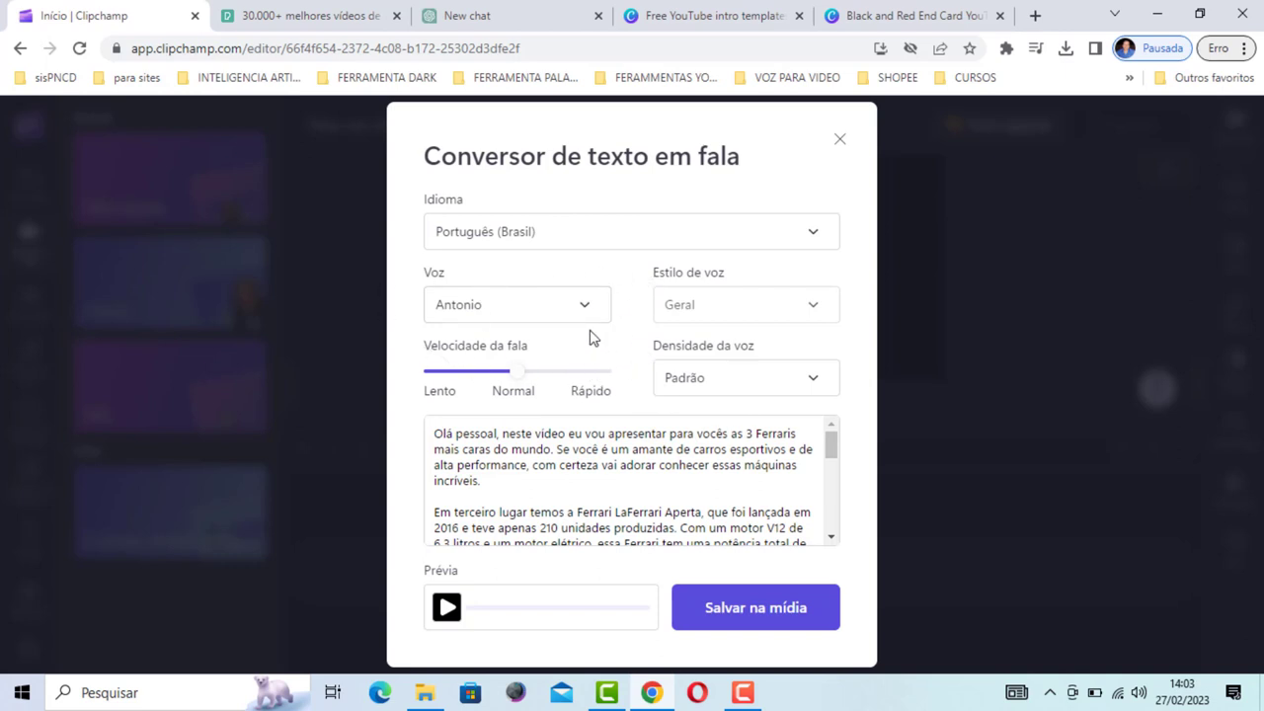
{"action": "scroll", "coordinate": [586, 485], "scroll_direction": "down", "scroll_amount": 2}
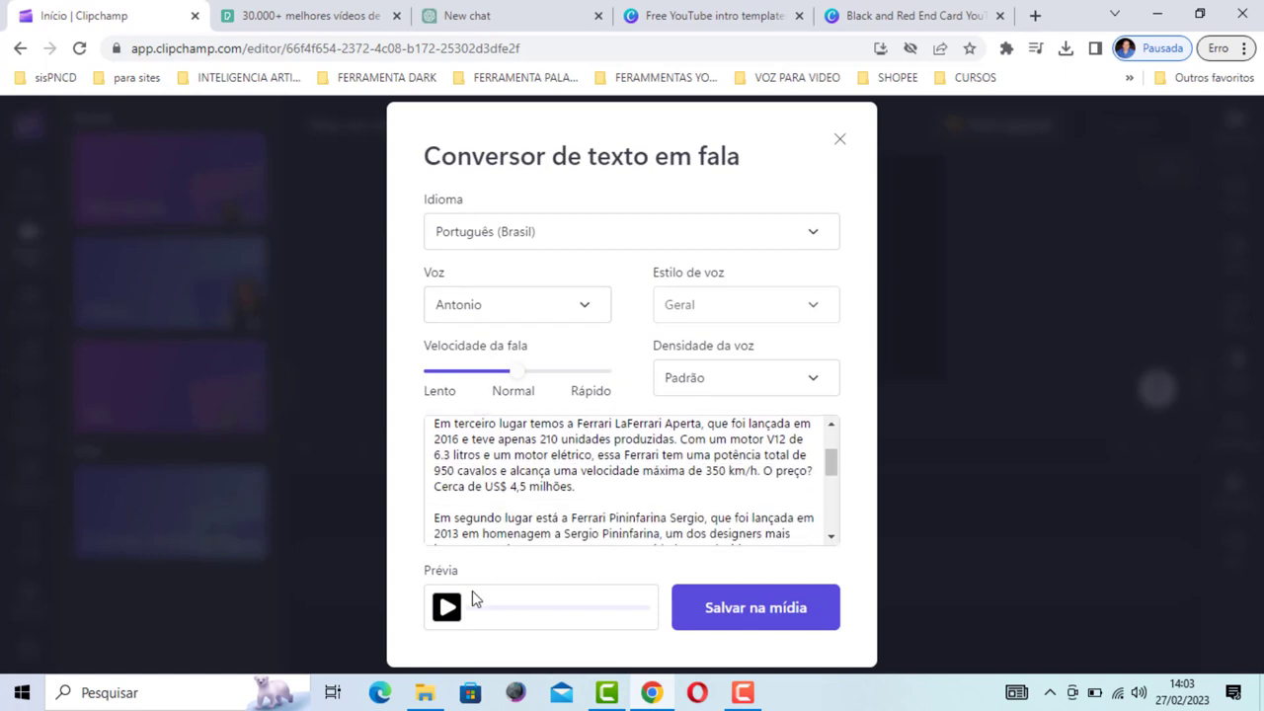
{"action": "scroll", "coordinate": [542, 468], "scroll_direction": "up", "scroll_amount": 2}
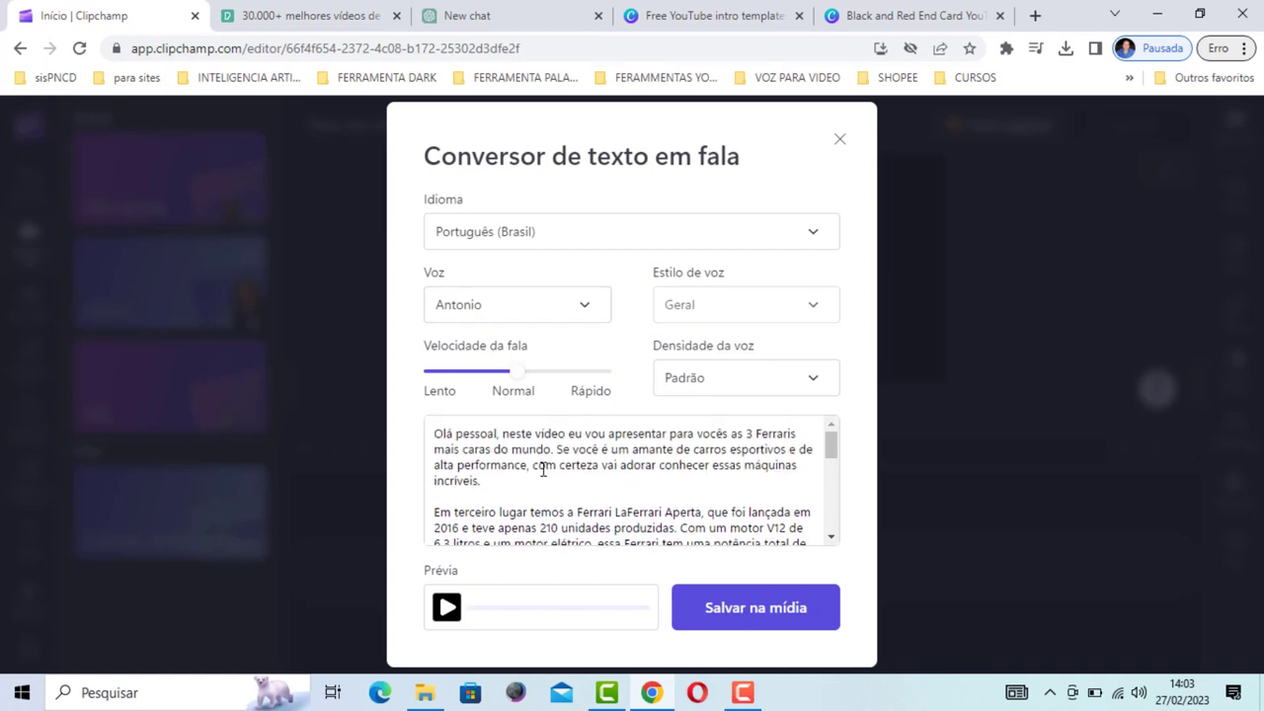
Step: Preview the generated narration and save it to the project's media
{"action": "left_click", "coordinate": [443, 609]}
{"action": "left_click", "coordinate": [724, 610]}
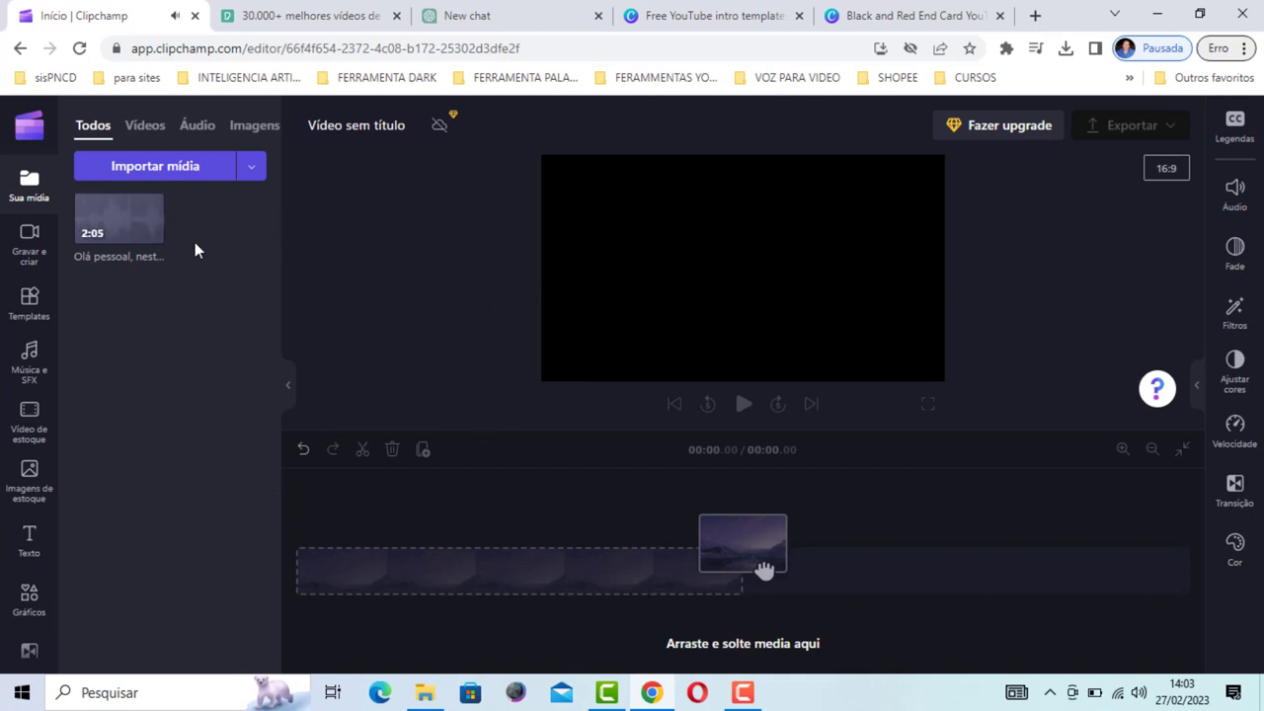
{"action": "mouse_move", "coordinate": [116, 254]}
Step: Switch to Pexels and browse the video results for "carros caros"
{"action": "left_click", "coordinate": [312, 12]}
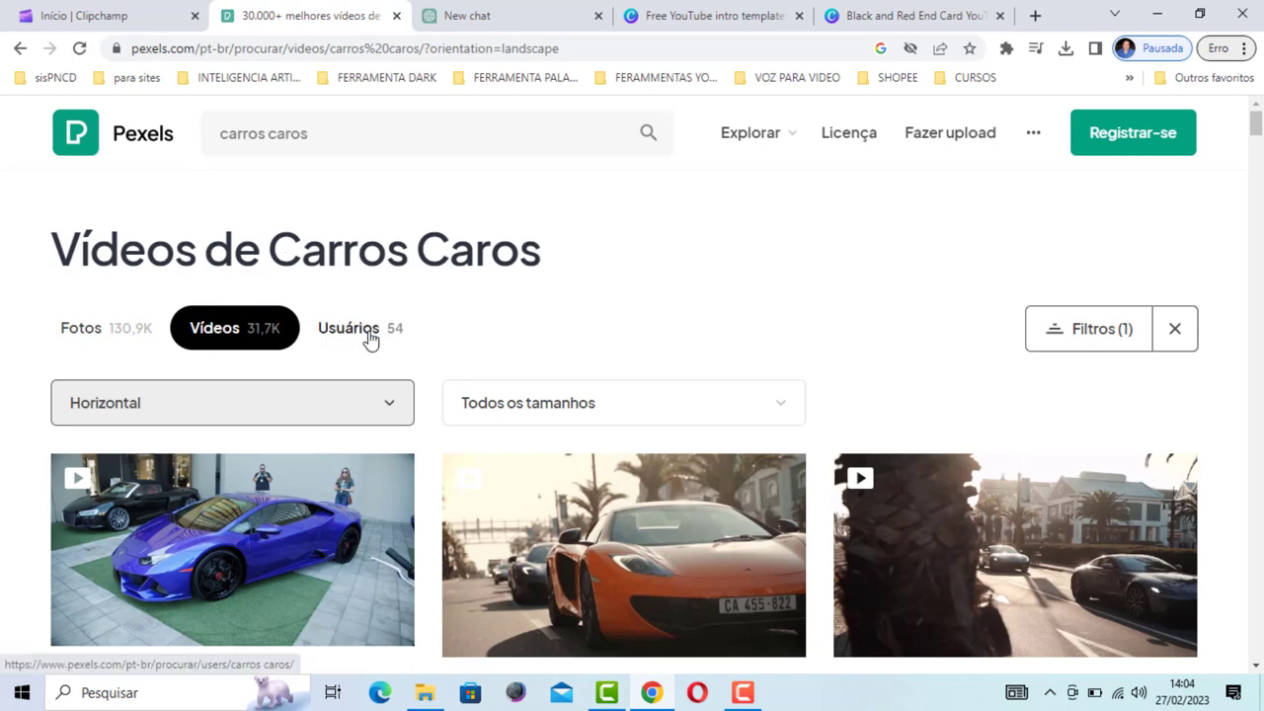
{"action": "scroll", "coordinate": [367, 316], "scroll_direction": "down", "scroll_amount": 1}
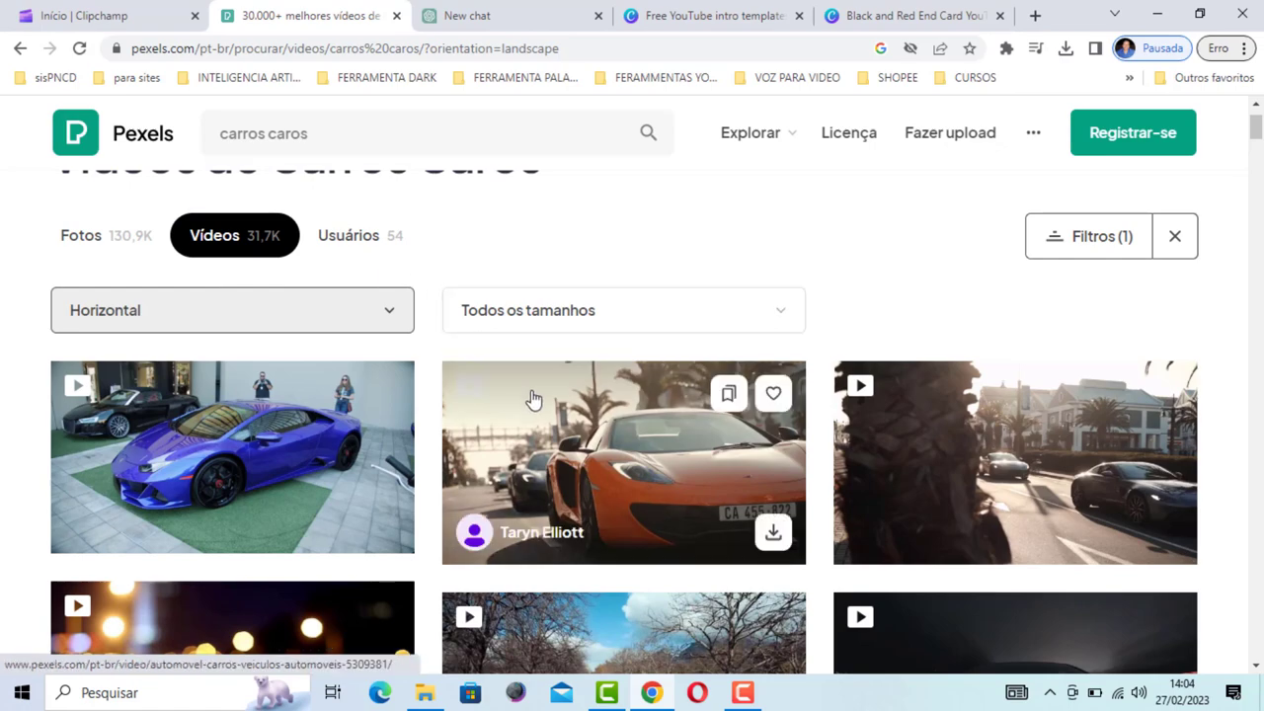
{"action": "scroll", "coordinate": [533, 398], "scroll_direction": "down", "scroll_amount": 4}
{"action": "scroll", "coordinate": [535, 395], "scroll_direction": "up", "scroll_amount": 4}
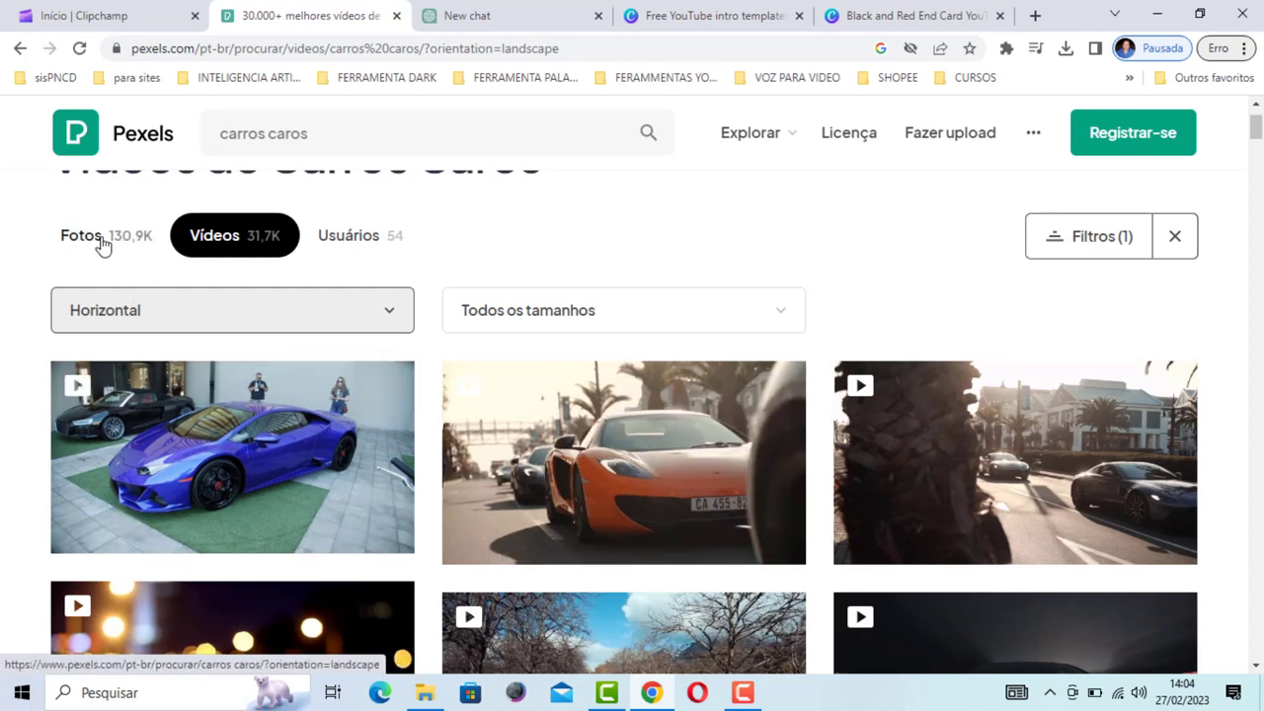
{"action": "scroll", "coordinate": [821, 287], "scroll_direction": "up", "scroll_amount": 1}
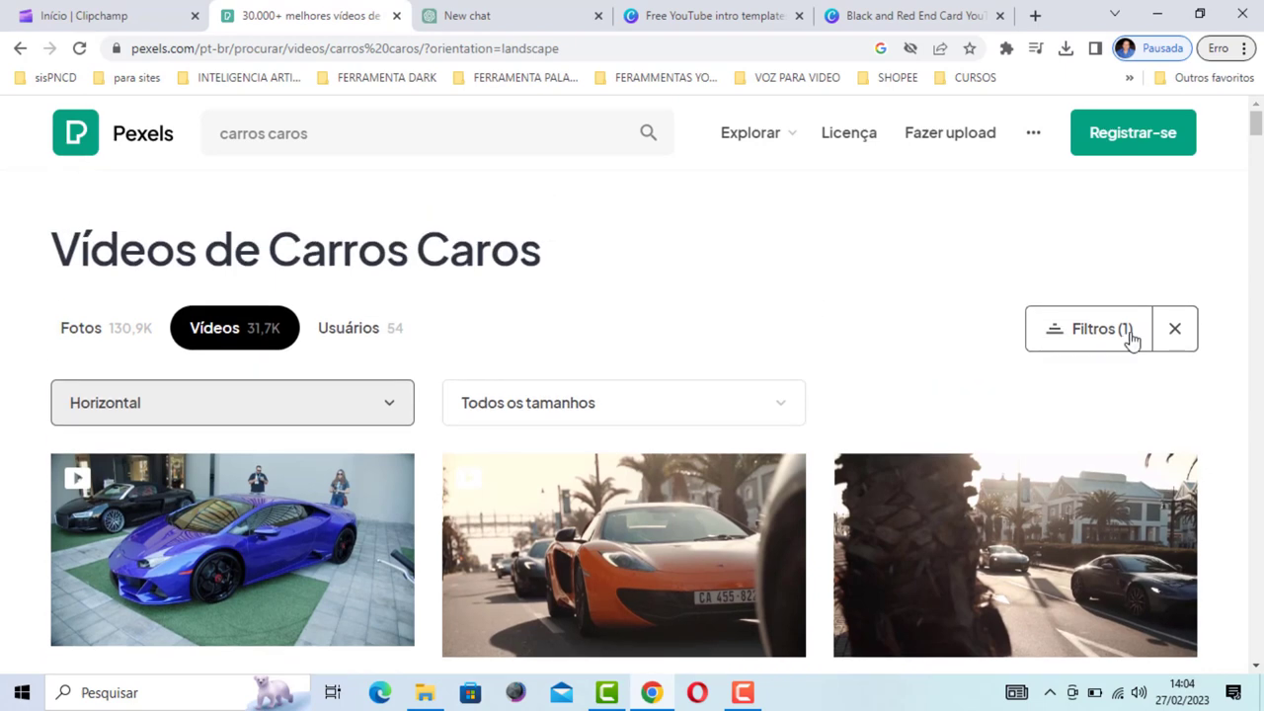
Step: Examine the Pexels video filters, including the available orientation options, keeping Horizontal
{"action": "left_click", "coordinate": [1081, 330]}
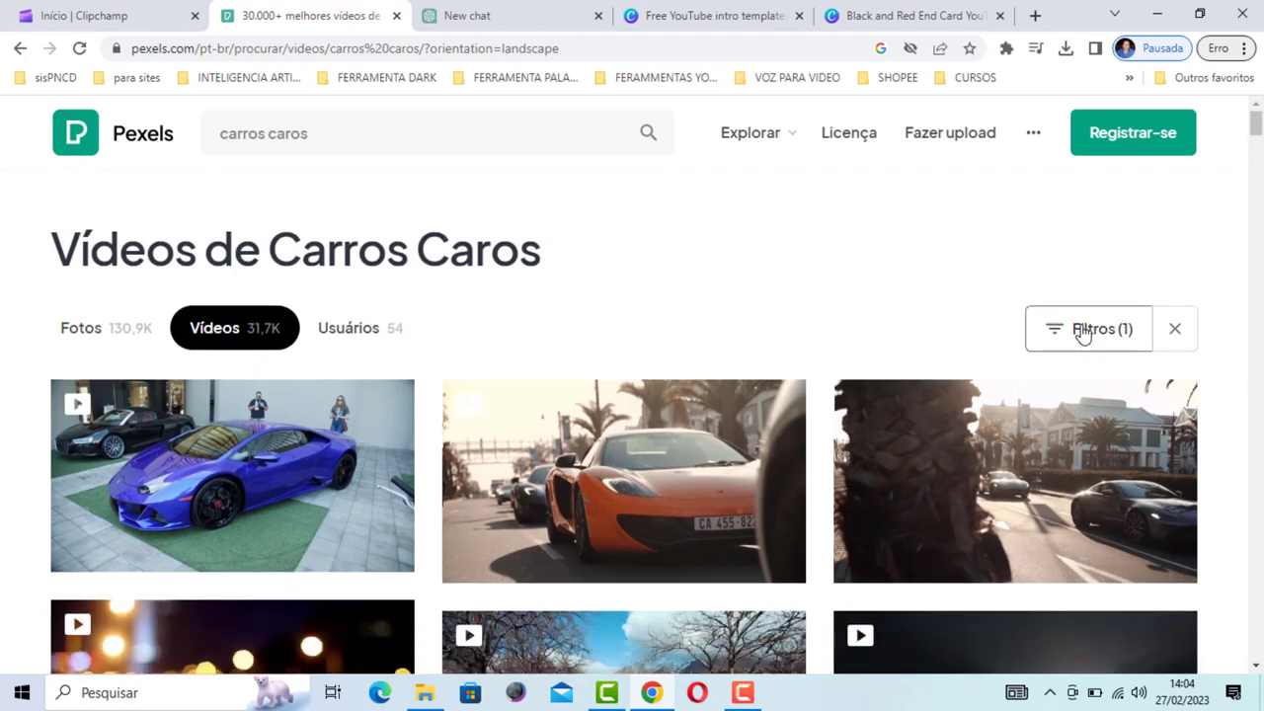
{"action": "left_click", "coordinate": [1083, 334]}
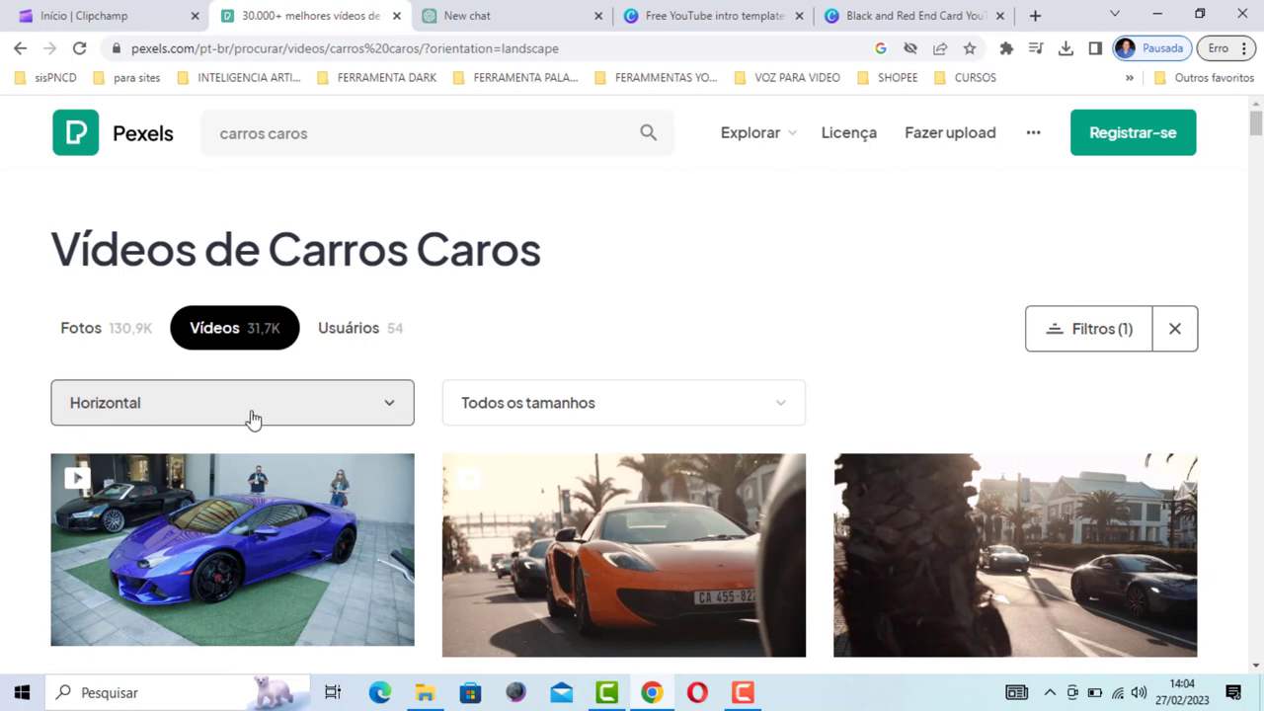
{"action": "mouse_move", "coordinate": [126, 536]}
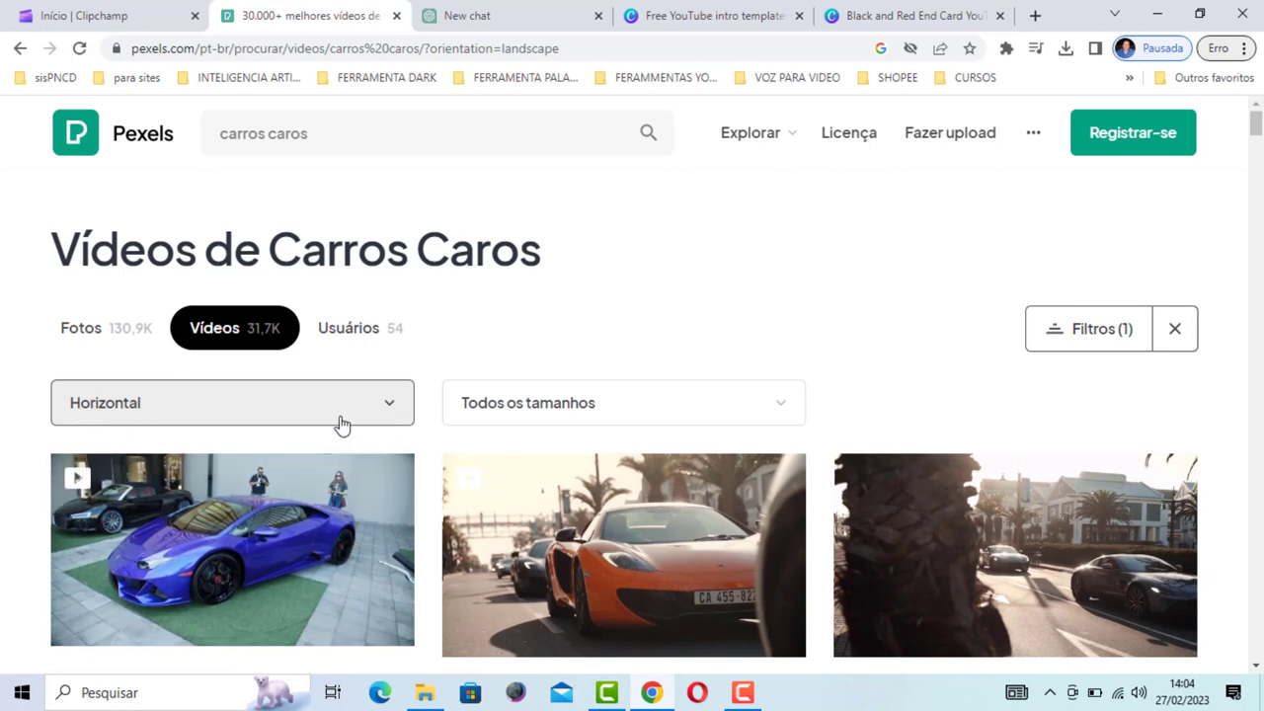
{"action": "left_click", "coordinate": [391, 411]}
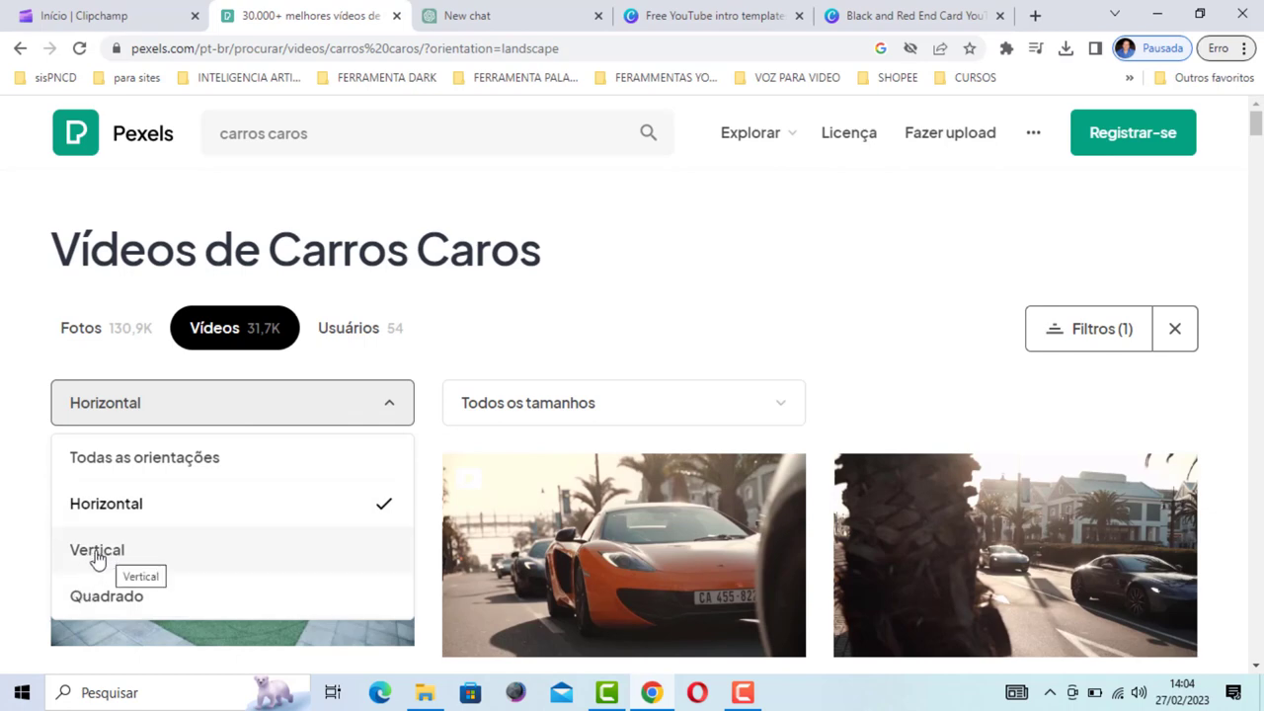
{"action": "left_click", "coordinate": [663, 254]}
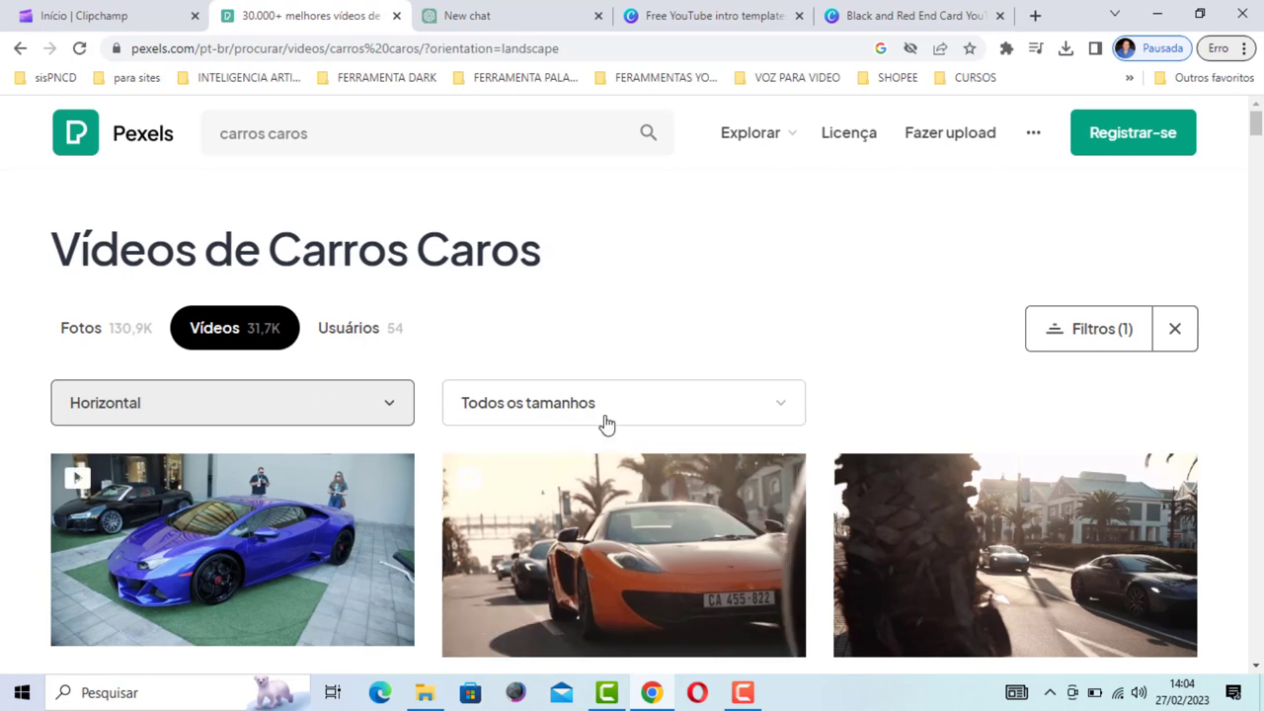
{"action": "scroll", "coordinate": [697, 316], "scroll_direction": "down", "scroll_amount": 1}
{"action": "scroll", "coordinate": [700, 302], "scroll_direction": "up", "scroll_amount": 1}
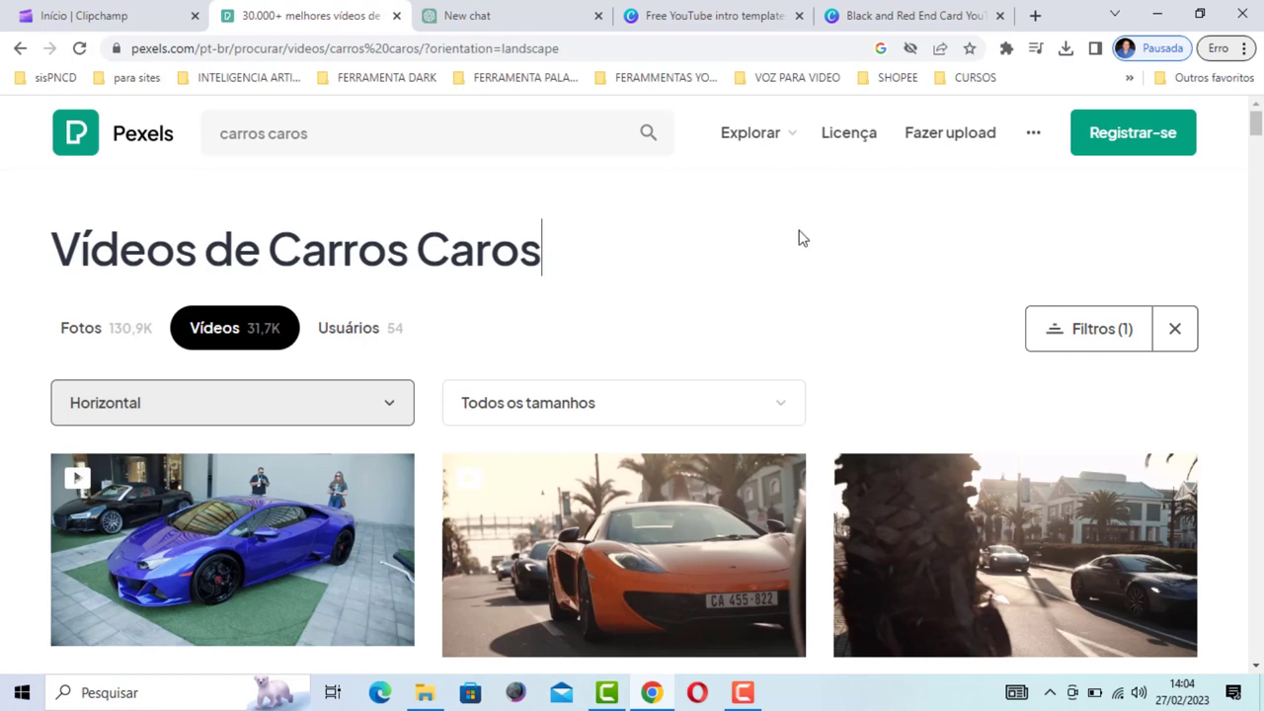
Step: Switch to Clipchamp and open the desktop folder VIDEO PARA TRABALHO for a media import
{"action": "left_click", "coordinate": [119, 15]}
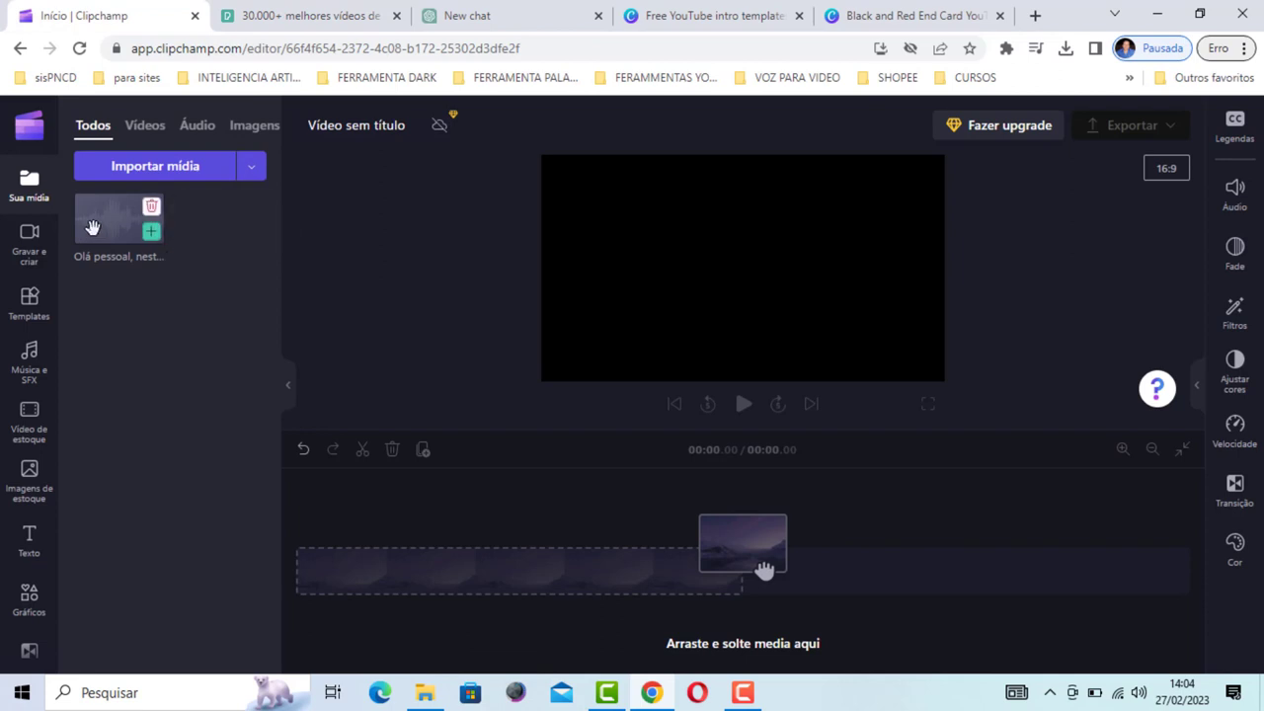
{"action": "left_click", "coordinate": [164, 169]}
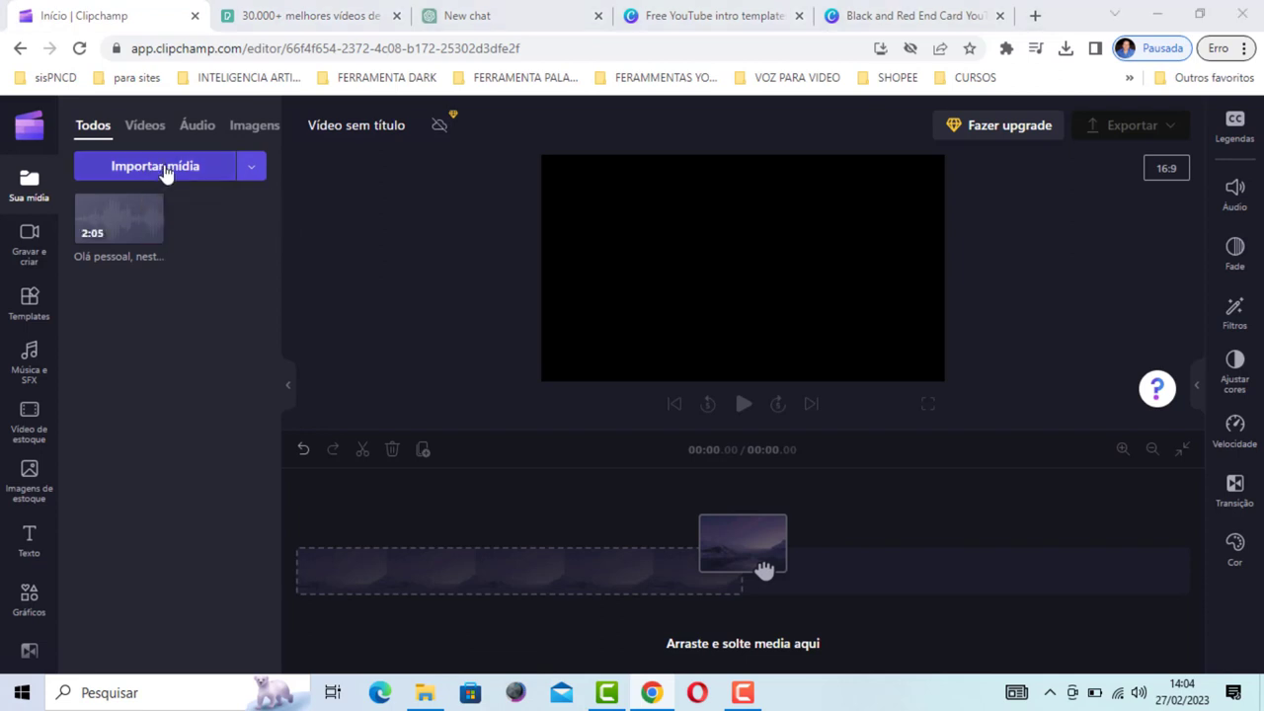
{"action": "left_click", "coordinate": [99, 268]}
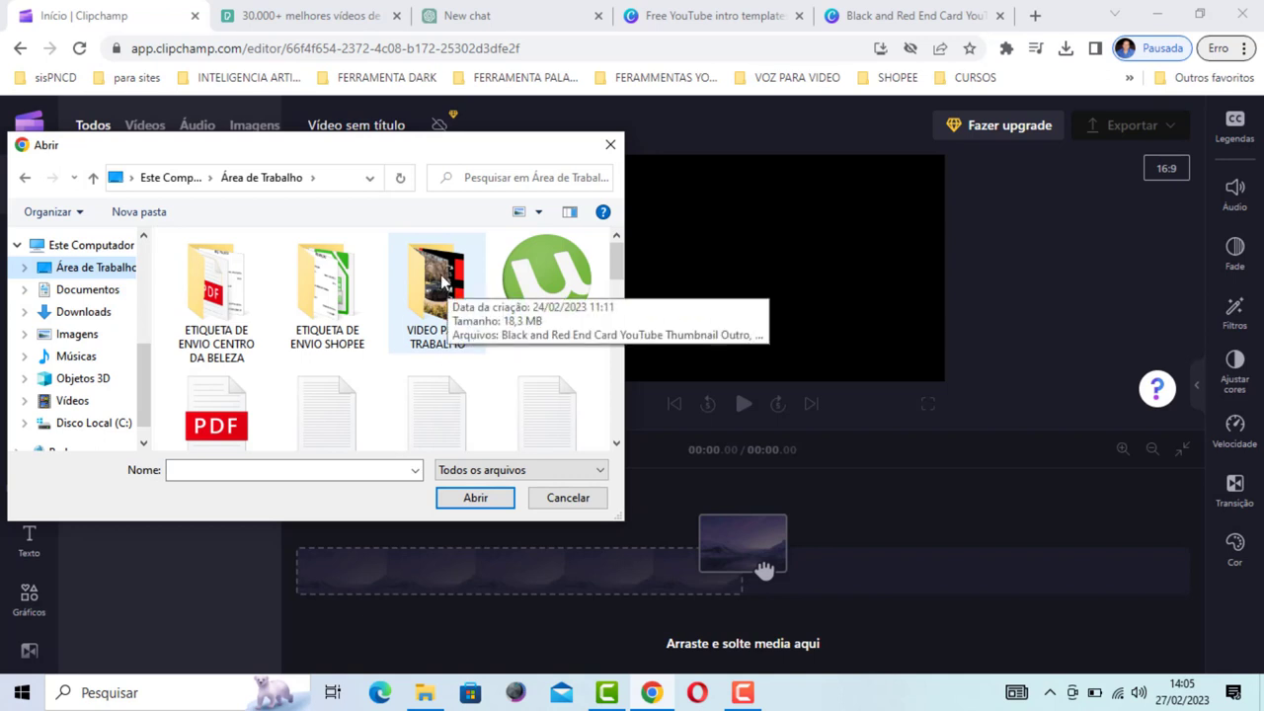
{"action": "left_click", "coordinate": [441, 281]}
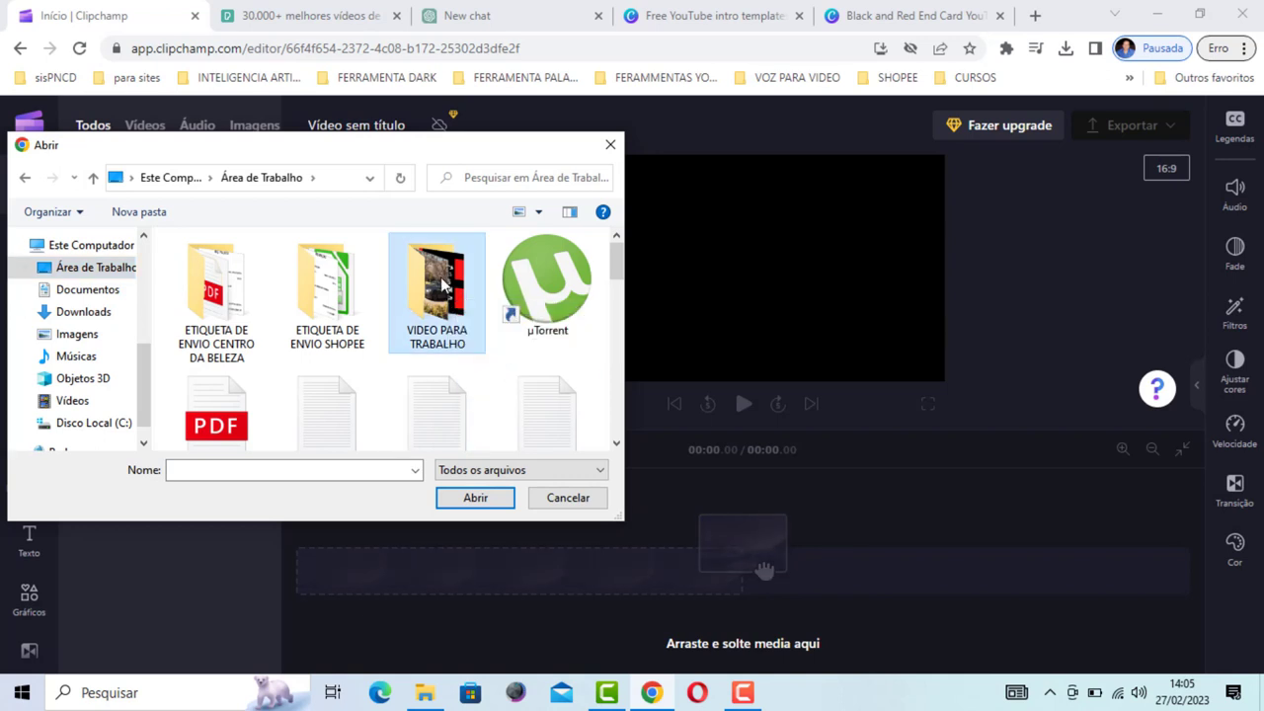
{"action": "double_click", "coordinate": [431, 300]}
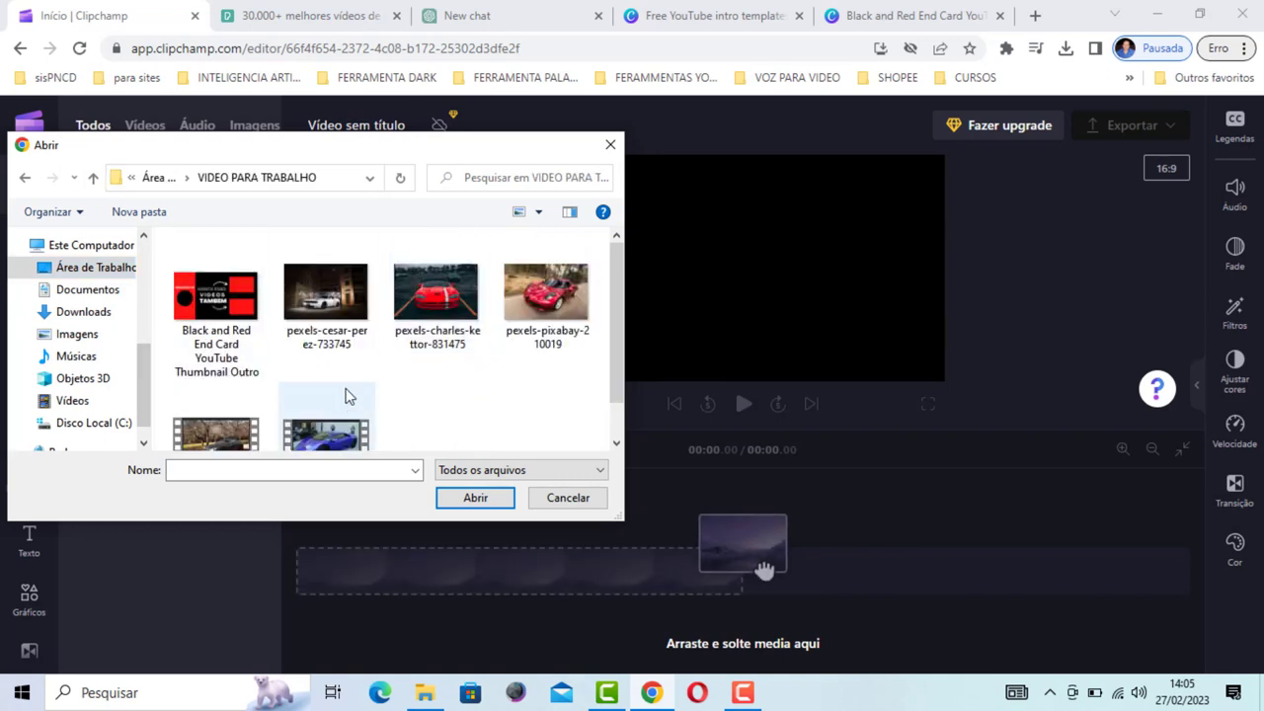
Step: Import the three Pexels car photos and both car videos into the project's media, leaving out the end card
{"action": "left_click", "coordinate": [319, 311]}
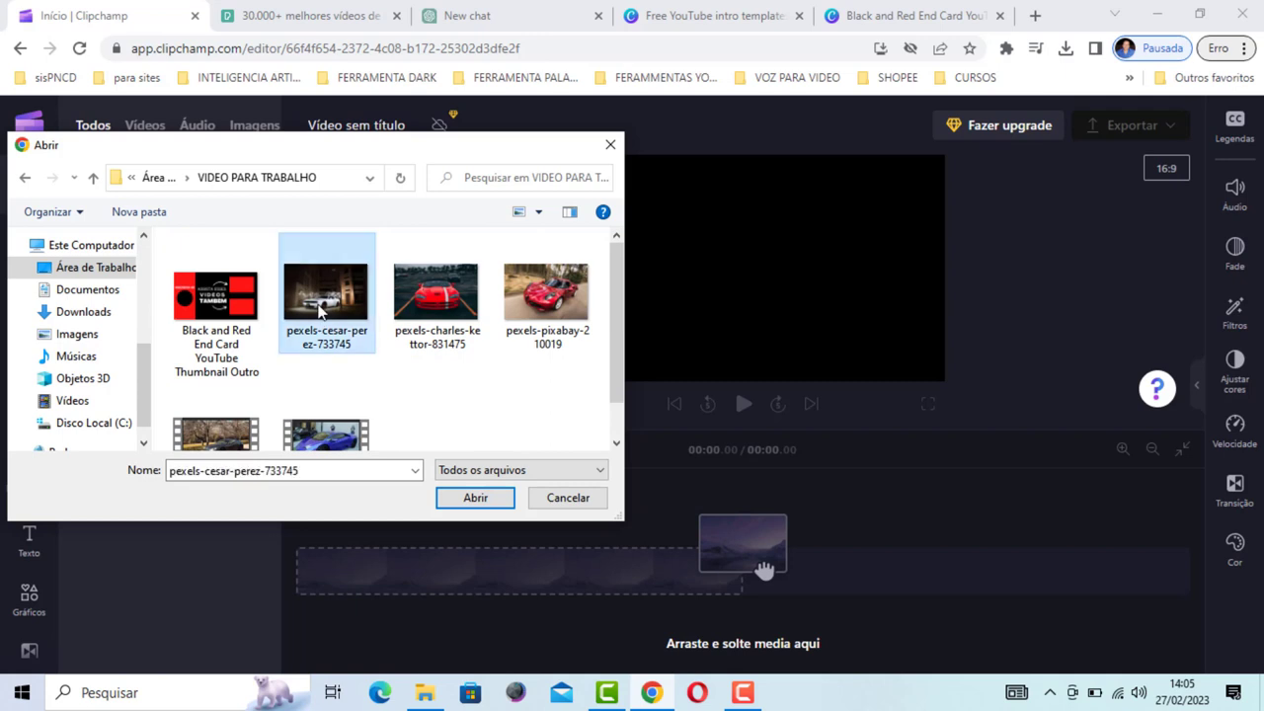
{"action": "left_click", "coordinate": [434, 322], "text": "ctrl"}
{"action": "left_click", "coordinate": [509, 343], "text": "ctrl"}
{"action": "scroll", "coordinate": [294, 357], "scroll_direction": "down", "scroll_amount": 1}
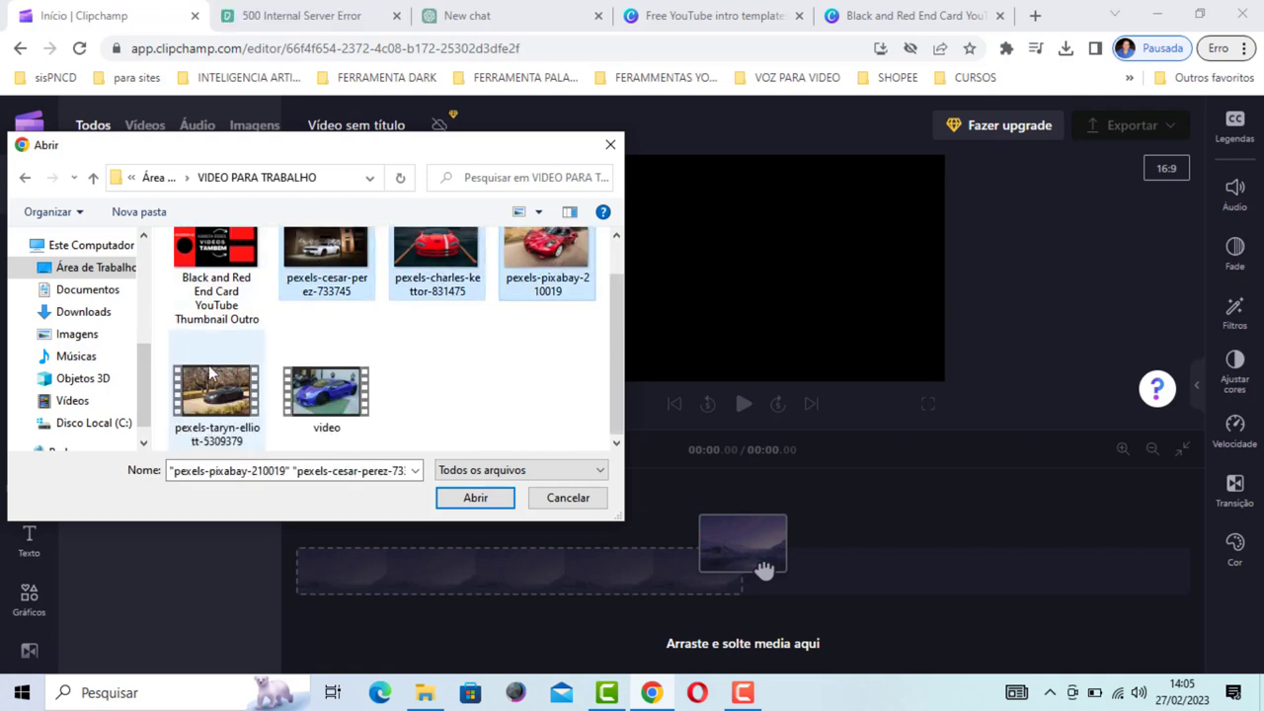
{"action": "left_click", "coordinate": [212, 394], "text": "ctrl"}
{"action": "left_click", "coordinate": [318, 400], "text": "ctrl"}
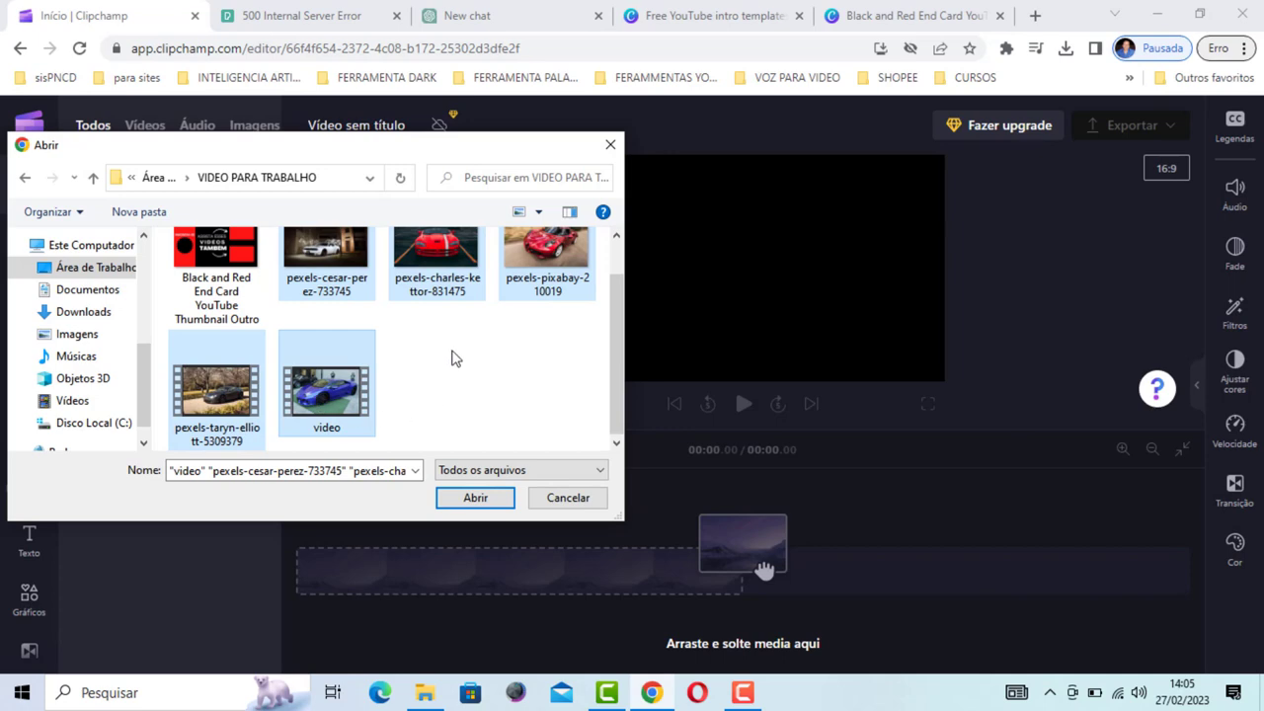
{"action": "left_click", "coordinate": [473, 496]}
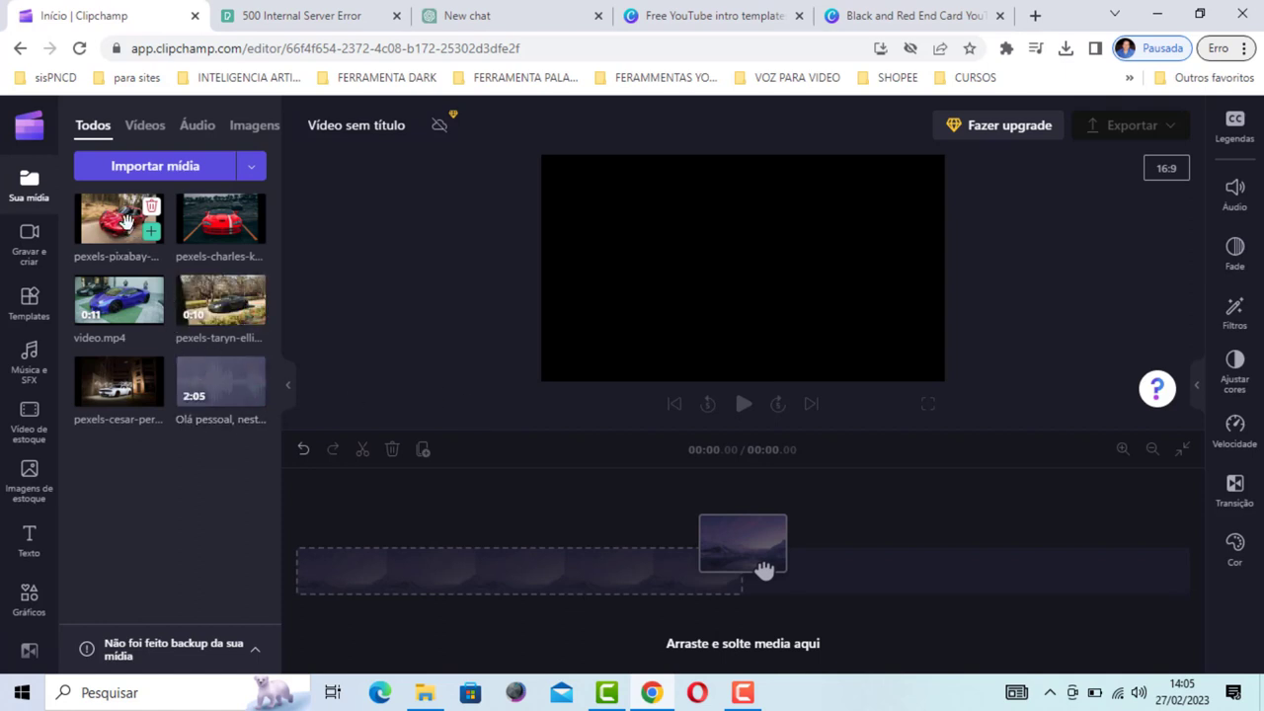
Step: Place pexels-pixabay-210019.jpg at the start of the timeline, preview it briefly and return the playhead to the beginning
{"action": "left_click_drag", "start_coordinate": [148, 237], "coordinate": [380, 578]}
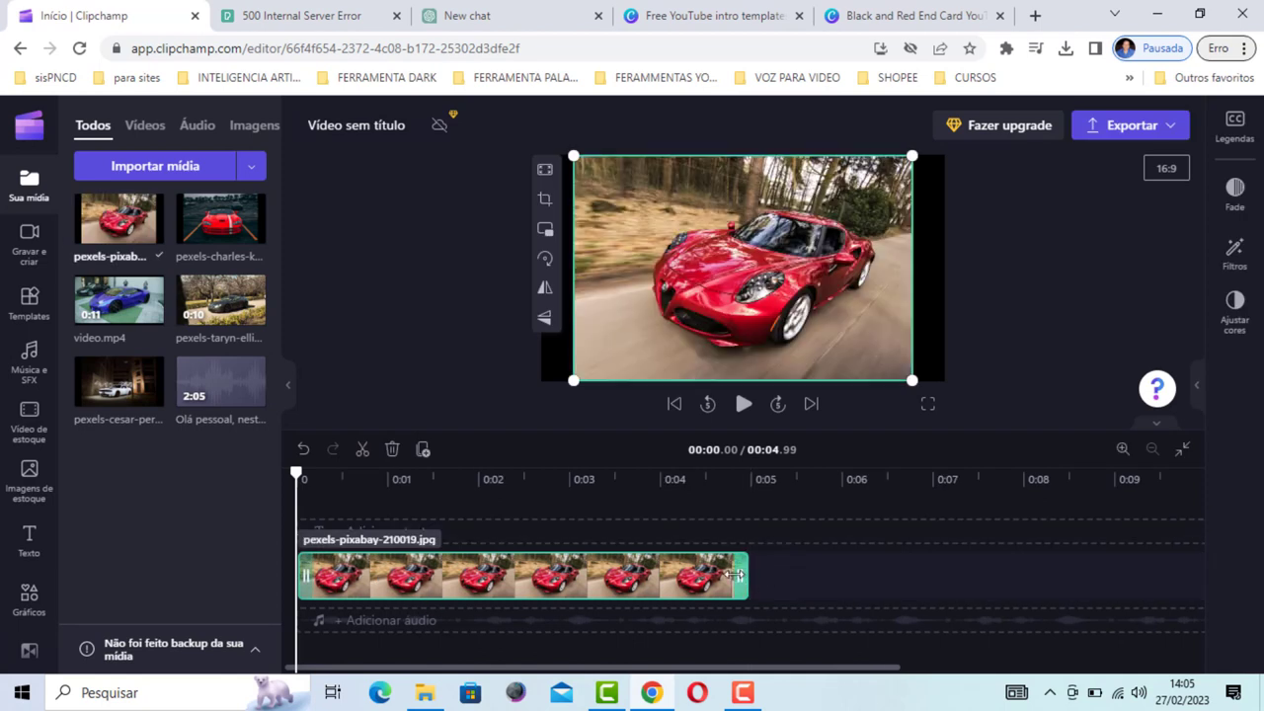
{"action": "left_click", "coordinate": [741, 403]}
{"action": "key", "text": "space"}
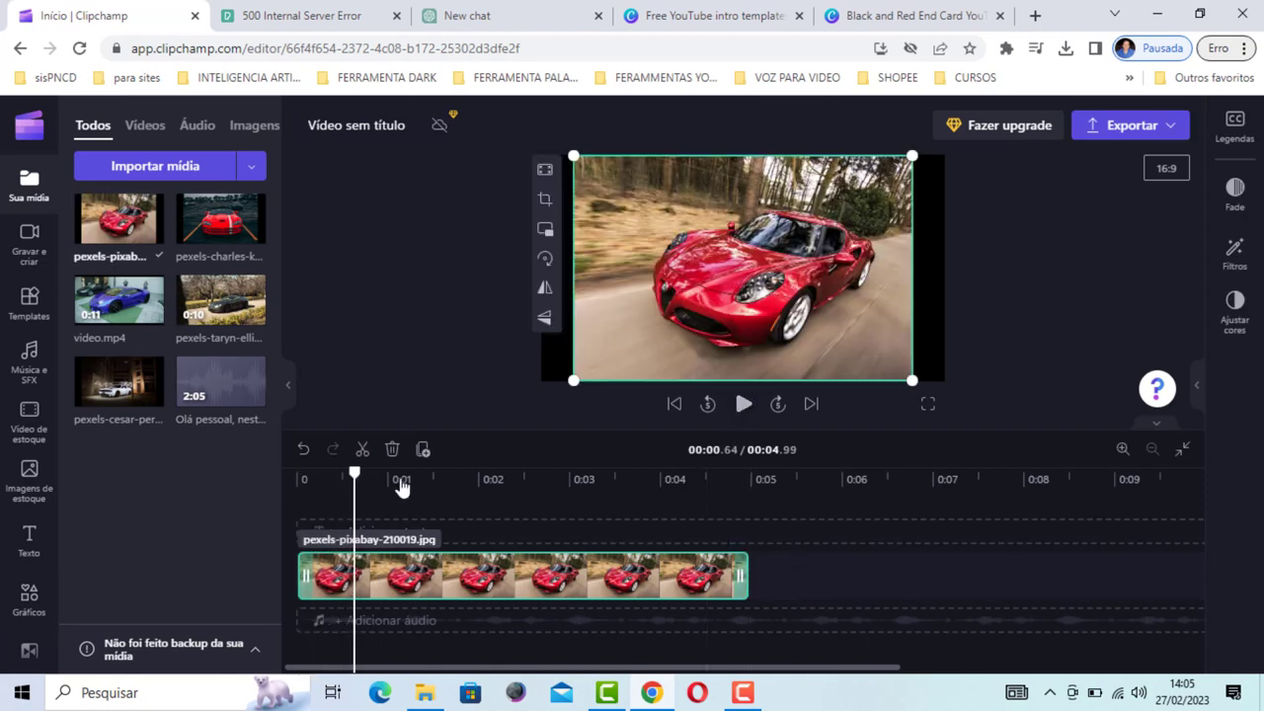
{"action": "left_click_drag", "start_coordinate": [356, 474], "coordinate": [296, 473]}
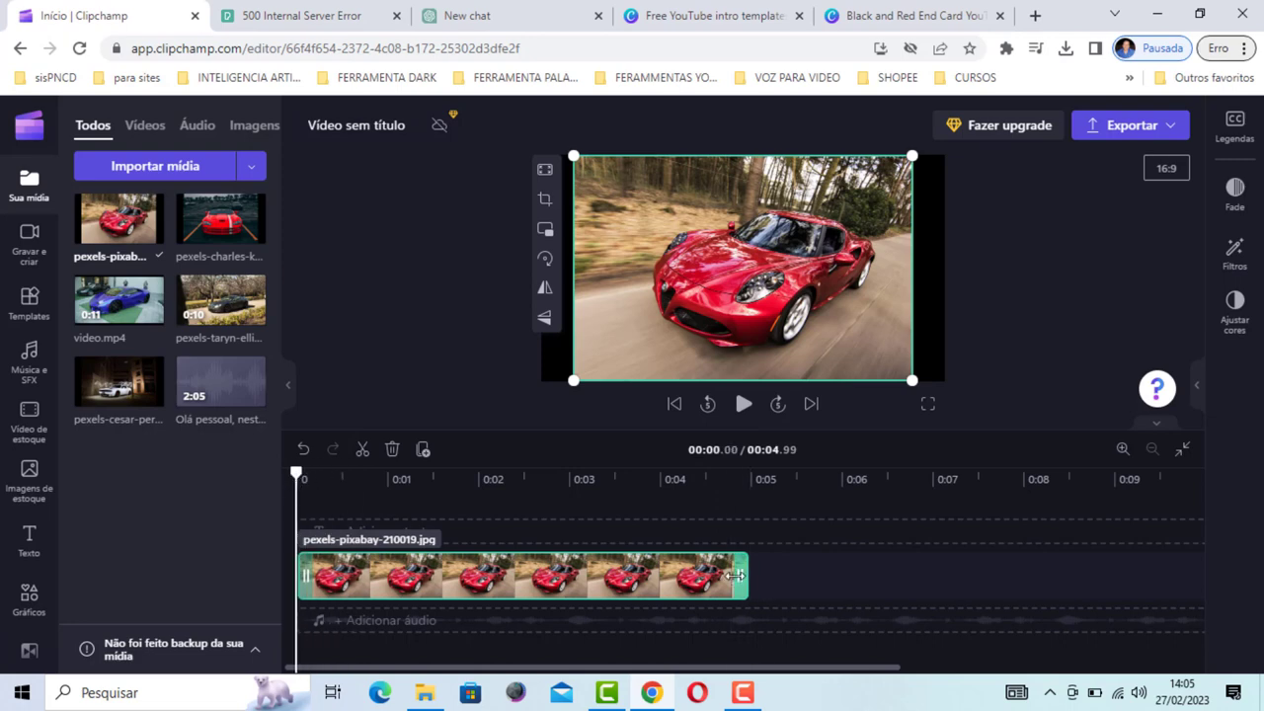
Step: Trim the red car clip to about 4.12 seconds and make its image fill the 16:9 frame
{"action": "left_click_drag", "start_coordinate": [742, 581], "coordinate": [655, 585]}
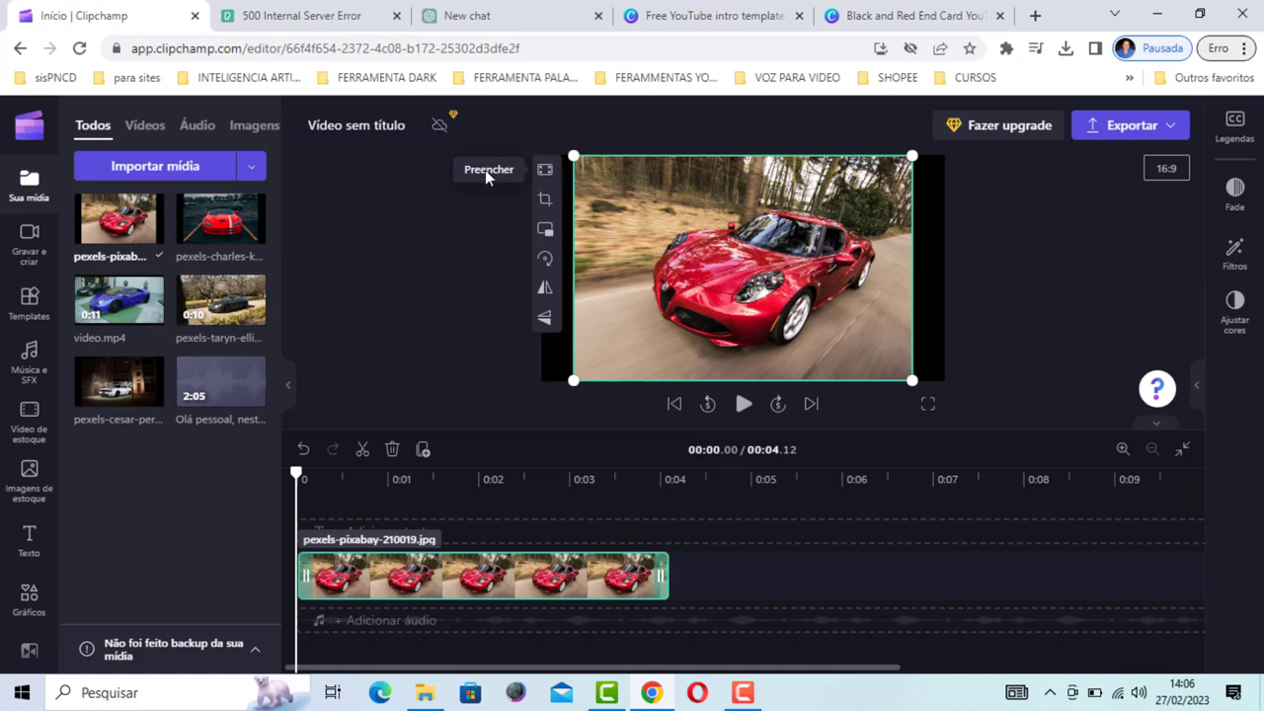
{"action": "left_click", "coordinate": [546, 172]}
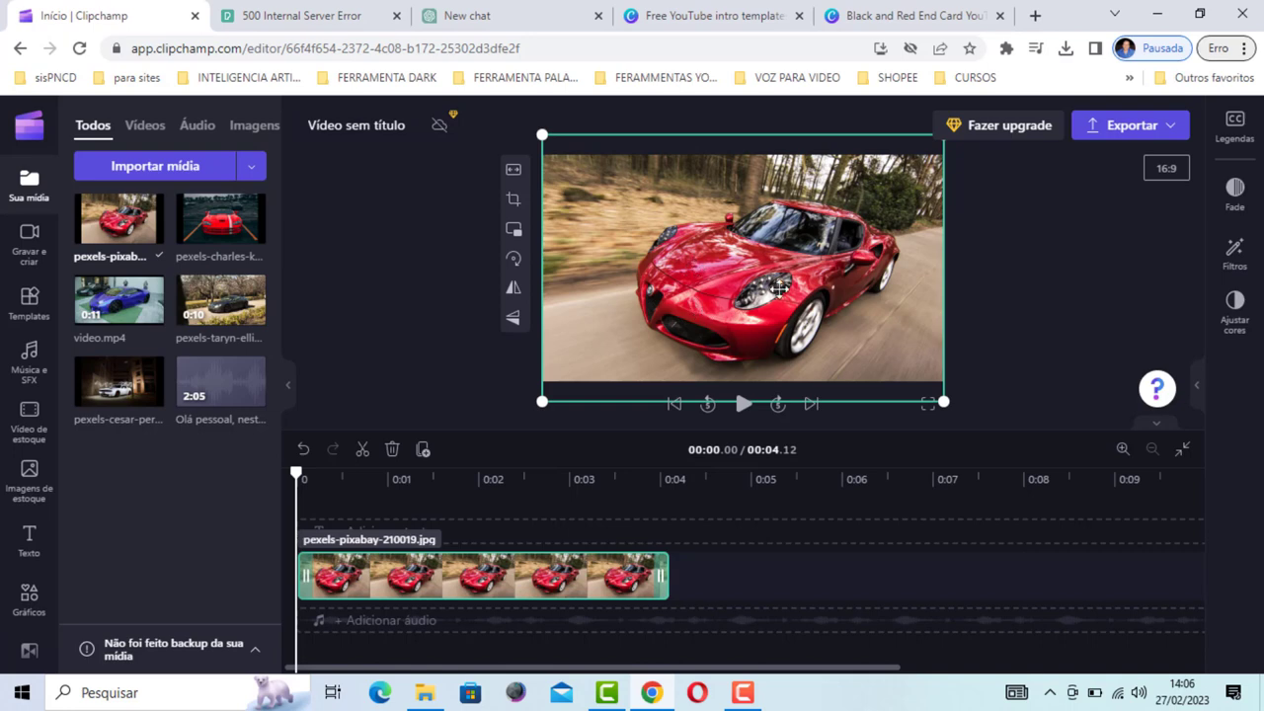
{"action": "left_click", "coordinate": [513, 169]}
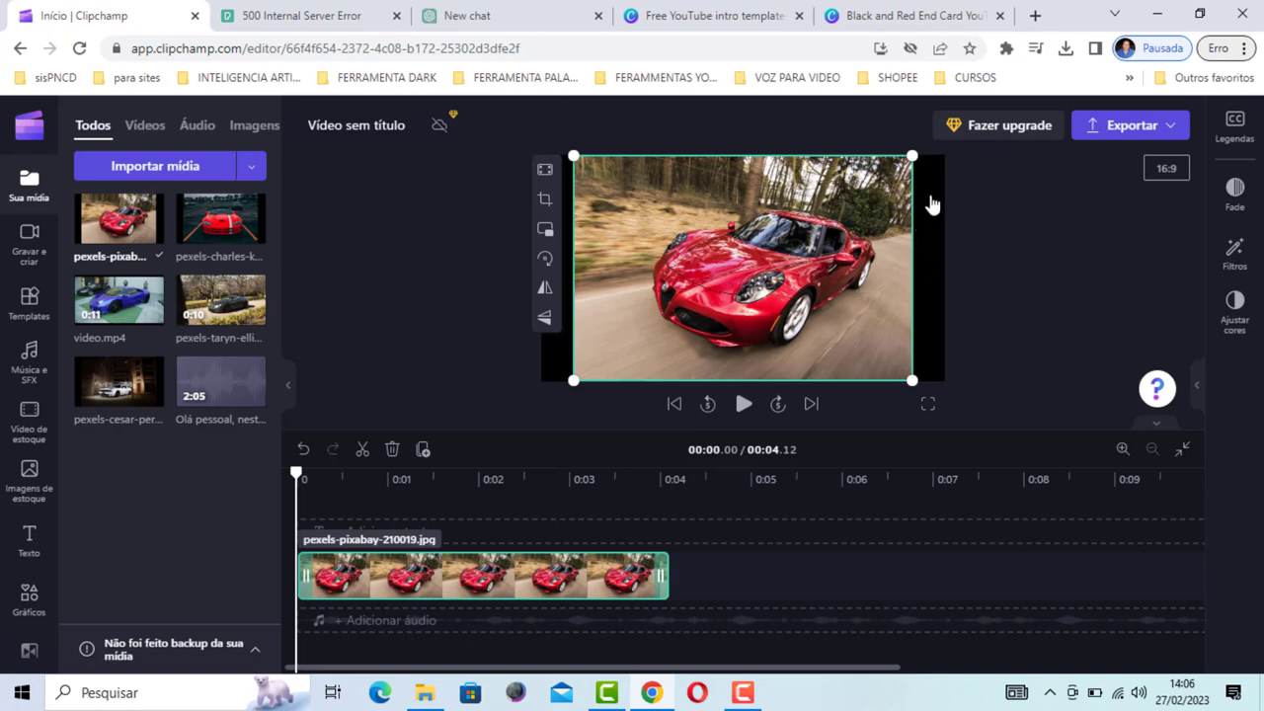
{"action": "left_click", "coordinate": [543, 174]}
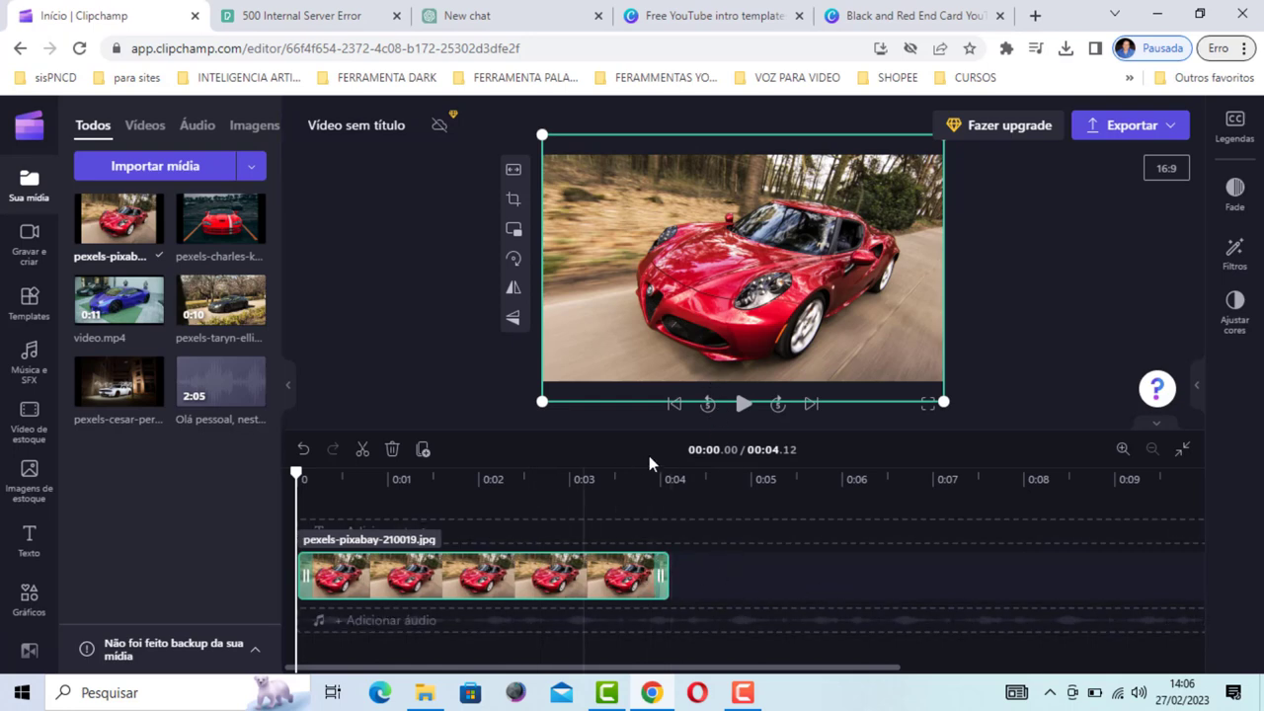
Step: Extend the red car clip to about 5.07 seconds and return the playhead to the beginning
{"action": "left_click_drag", "start_coordinate": [661, 578], "coordinate": [745, 583]}
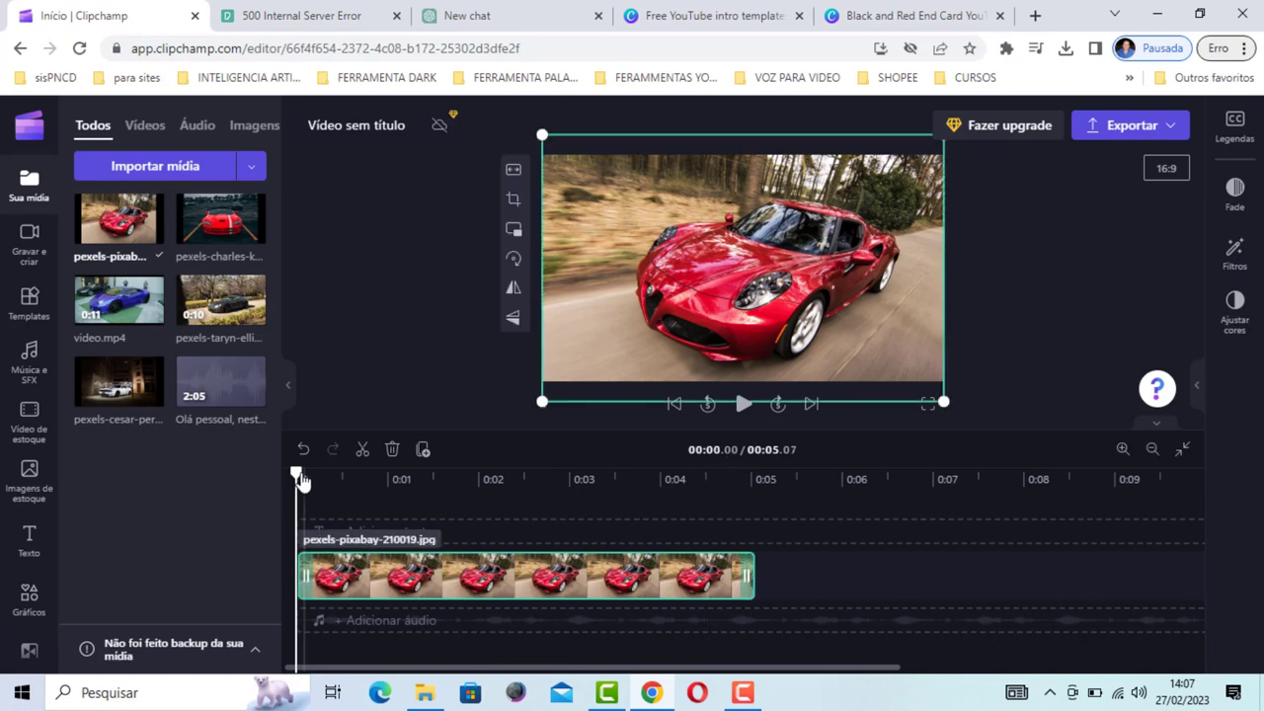
{"action": "left_click_drag", "start_coordinate": [405, 482], "coordinate": [314, 488]}
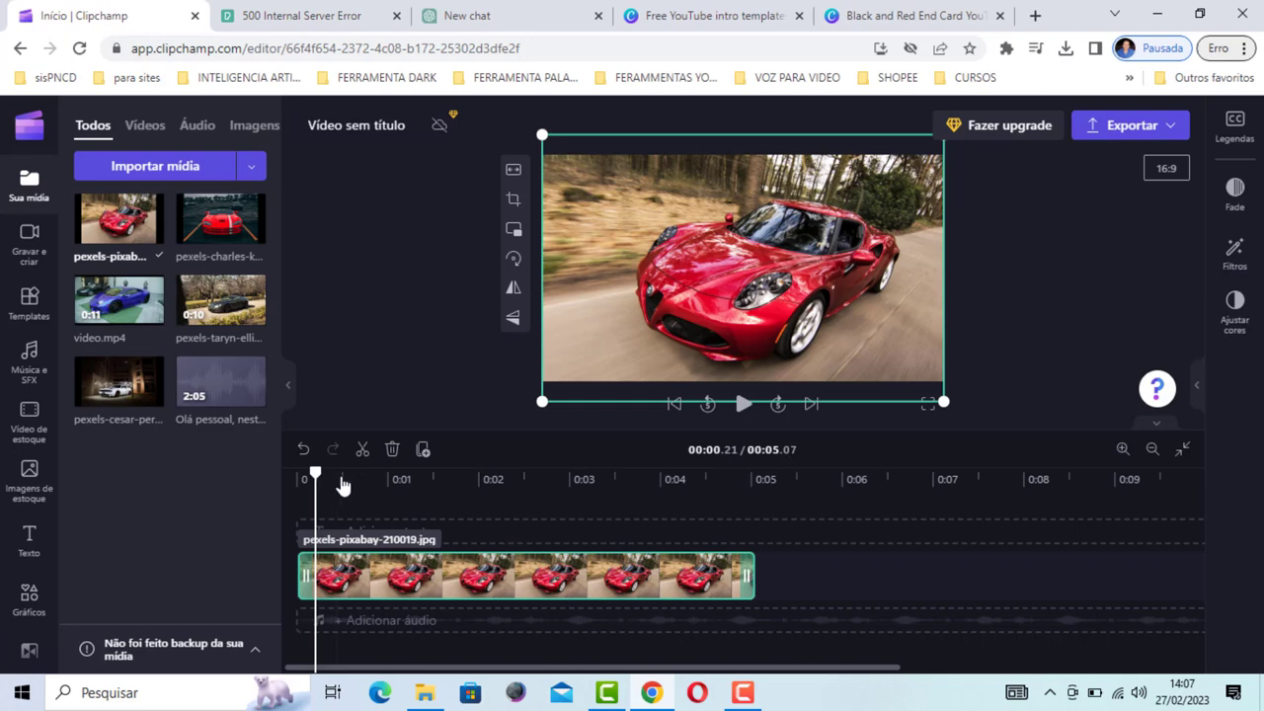
{"action": "left_click_drag", "start_coordinate": [343, 483], "coordinate": [294, 484]}
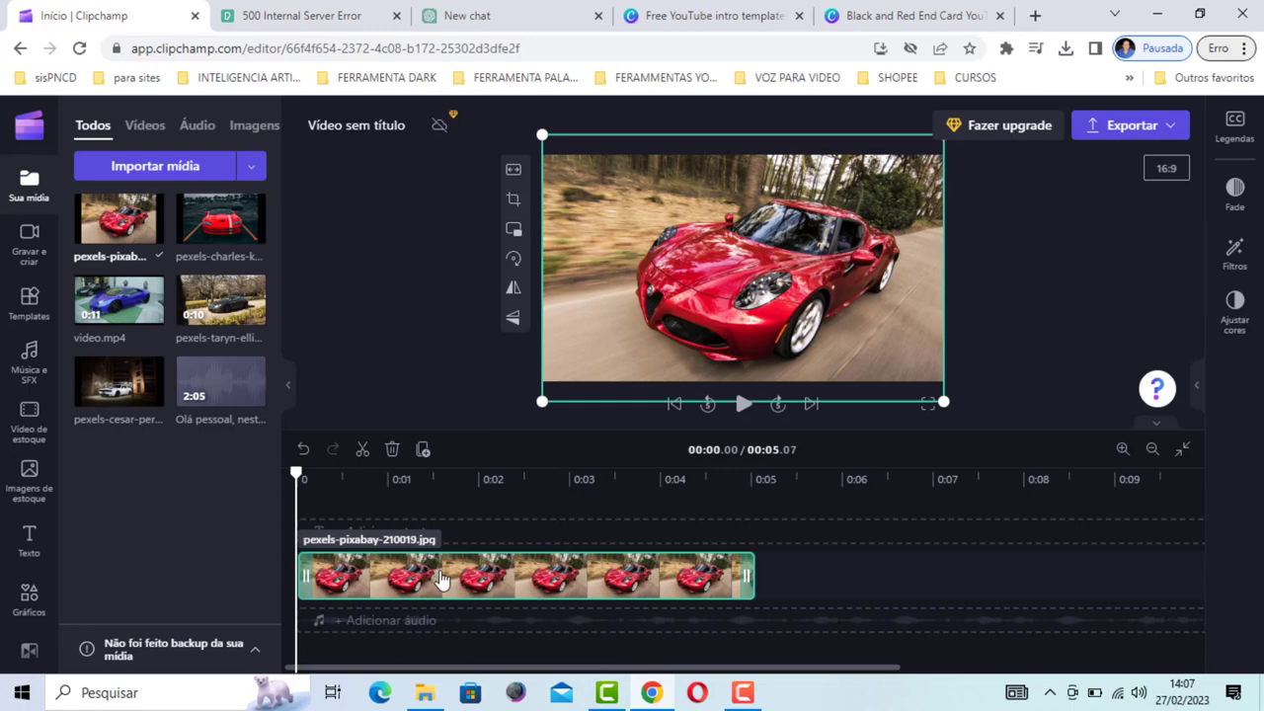
Step: Apply the Zoom lento filter to the red car clip, play it through and return the playhead to the start
{"action": "left_click", "coordinate": [1236, 253]}
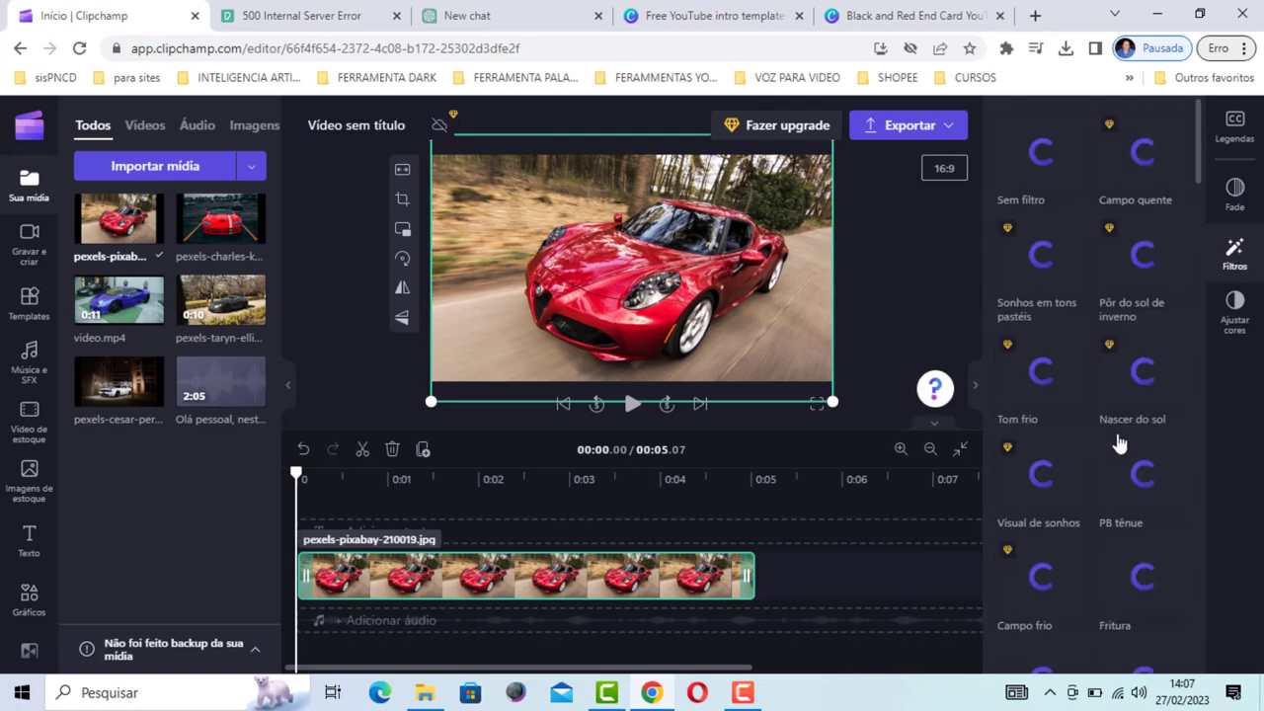
{"action": "scroll", "coordinate": [1111, 440], "scroll_direction": "down", "scroll_amount": 4}
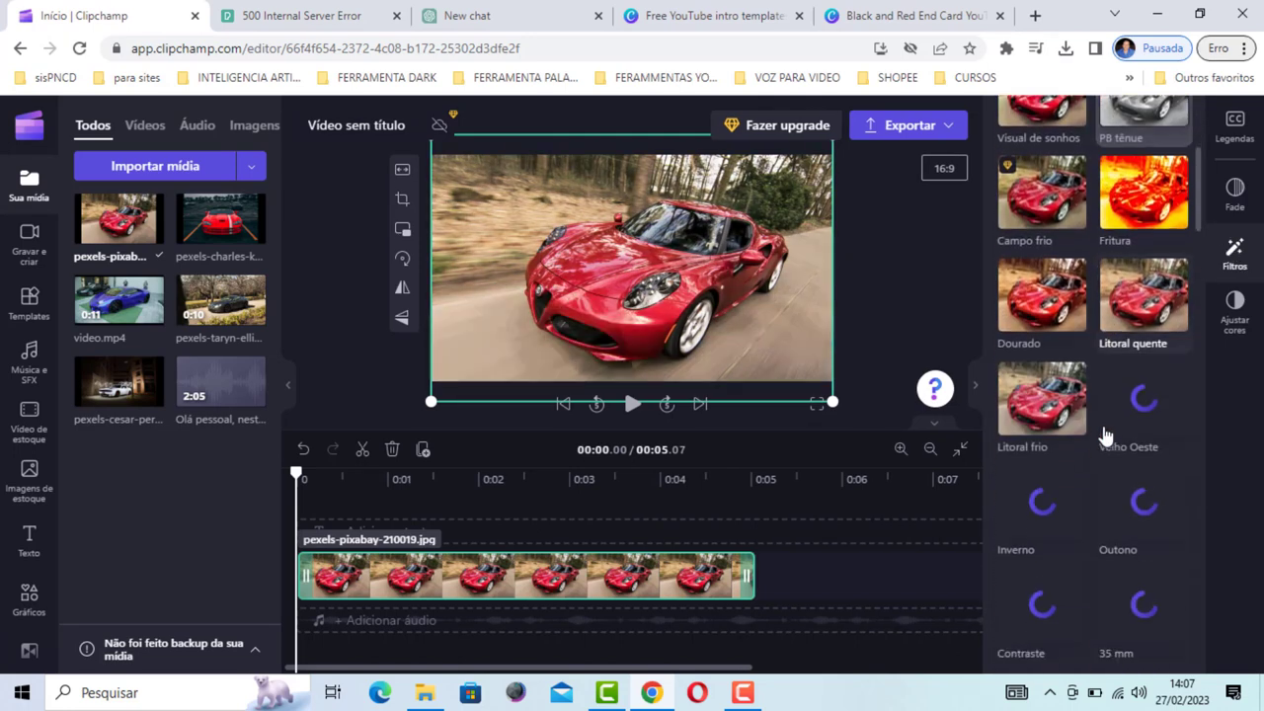
{"action": "scroll", "coordinate": [1105, 436], "scroll_direction": "down", "scroll_amount": 12}
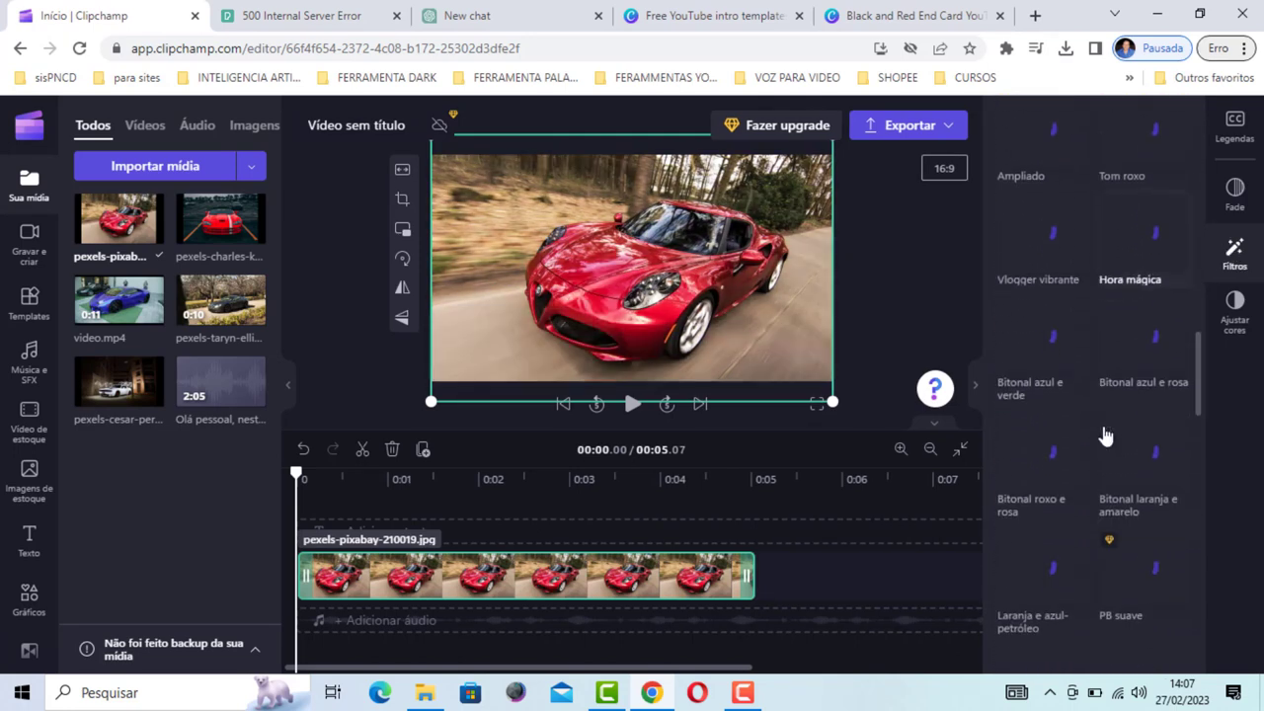
{"action": "scroll", "coordinate": [1105, 435], "scroll_direction": "down", "scroll_amount": 12}
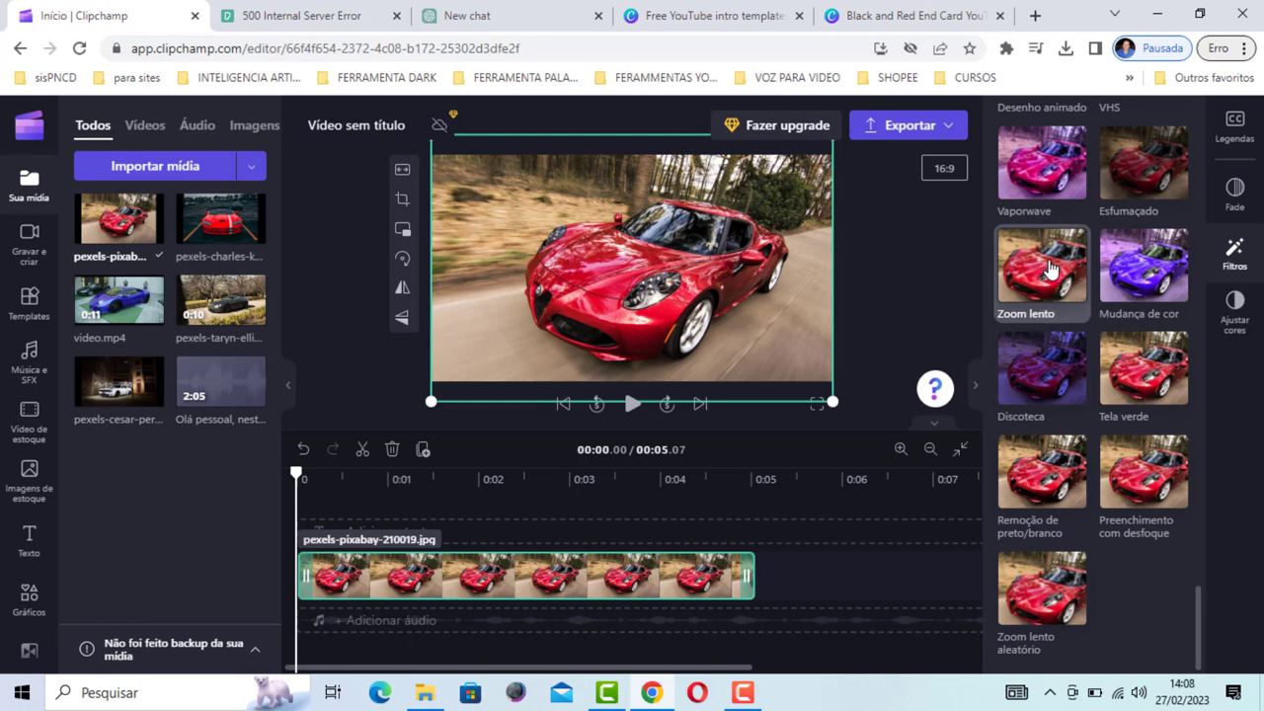
{"action": "left_click", "coordinate": [1049, 269]}
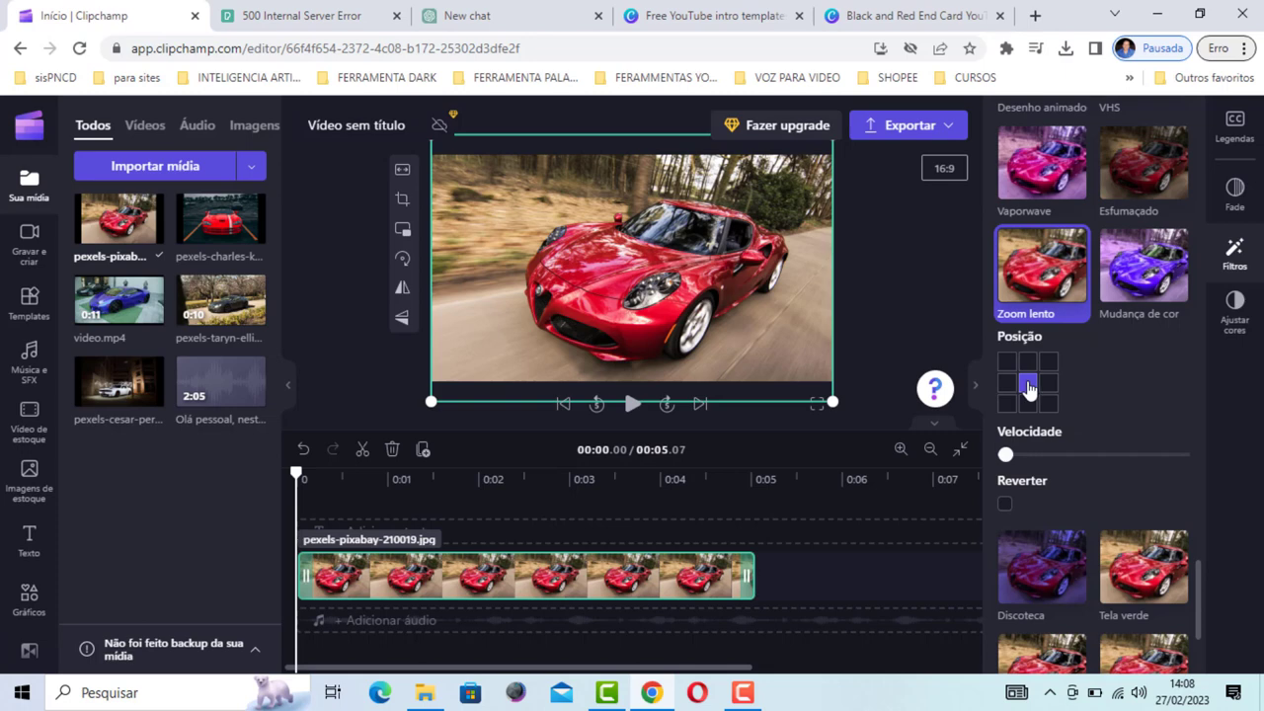
{"action": "left_click", "coordinate": [632, 403]}
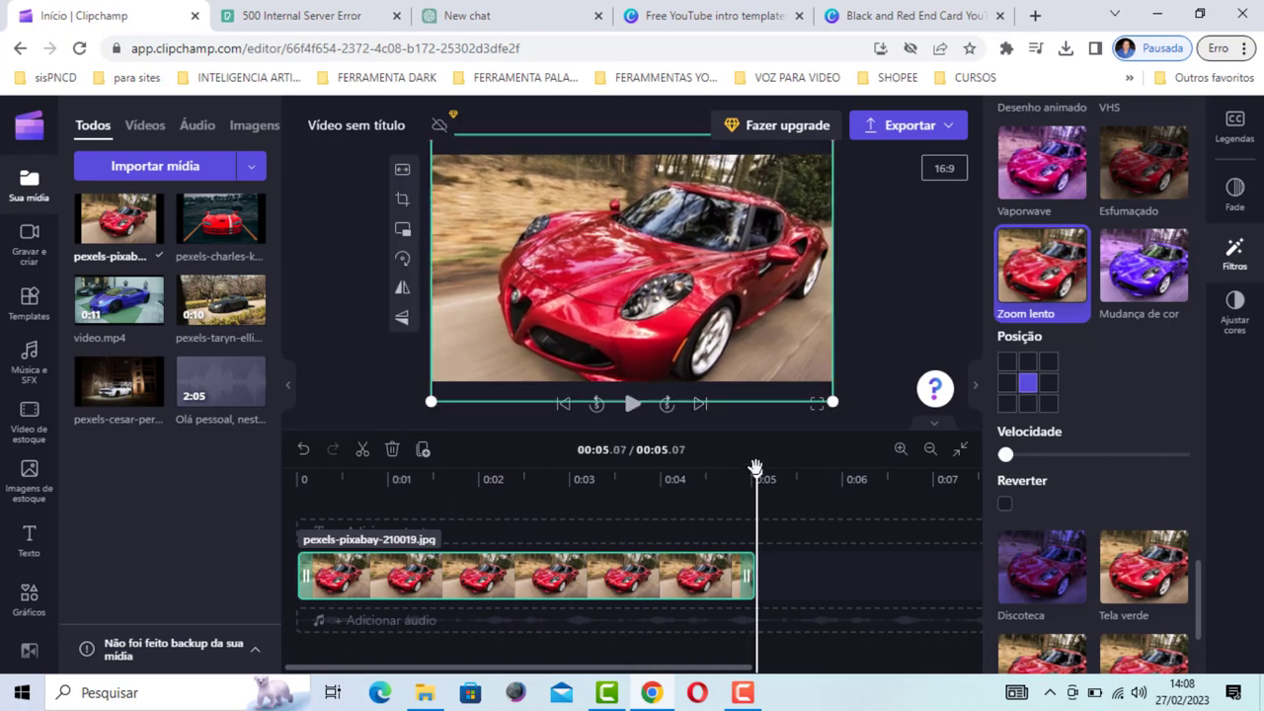
{"action": "left_click_drag", "start_coordinate": [756, 472], "coordinate": [286, 464]}
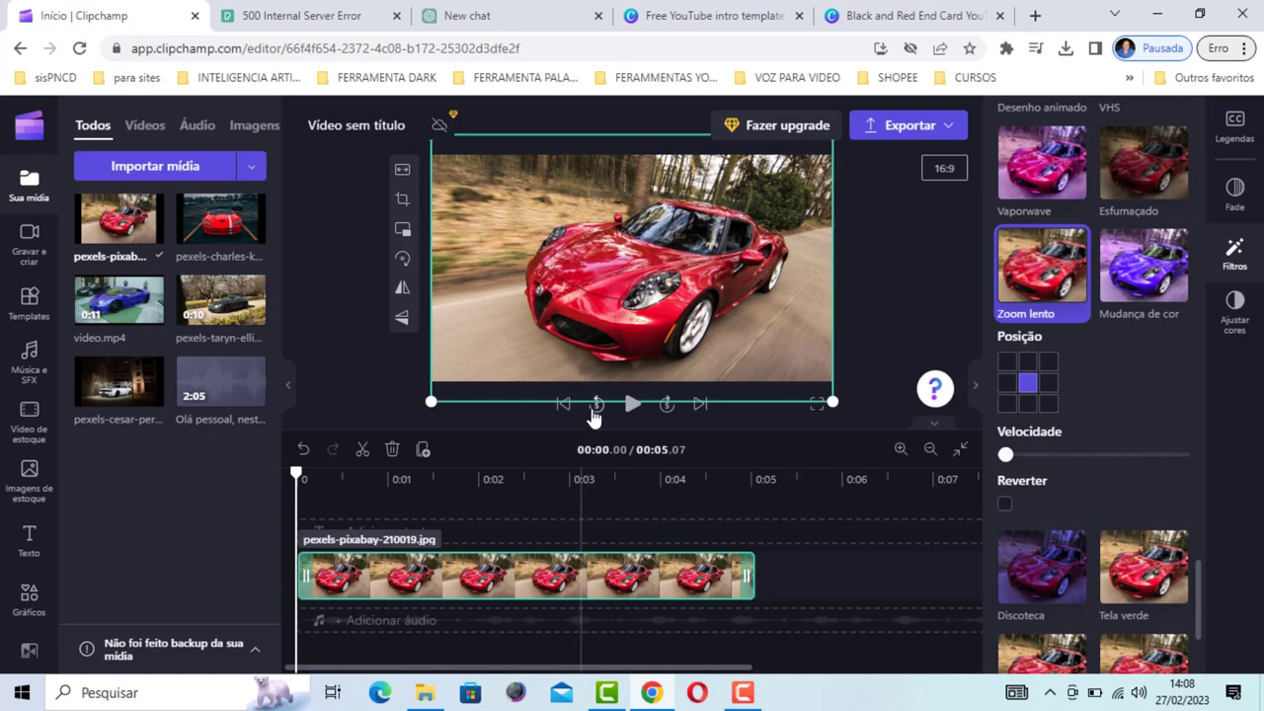
Step: Try the middle-left position for the Zoom lento filter, previewing the clip and returning to its start
{"action": "left_click", "coordinate": [1005, 384]}
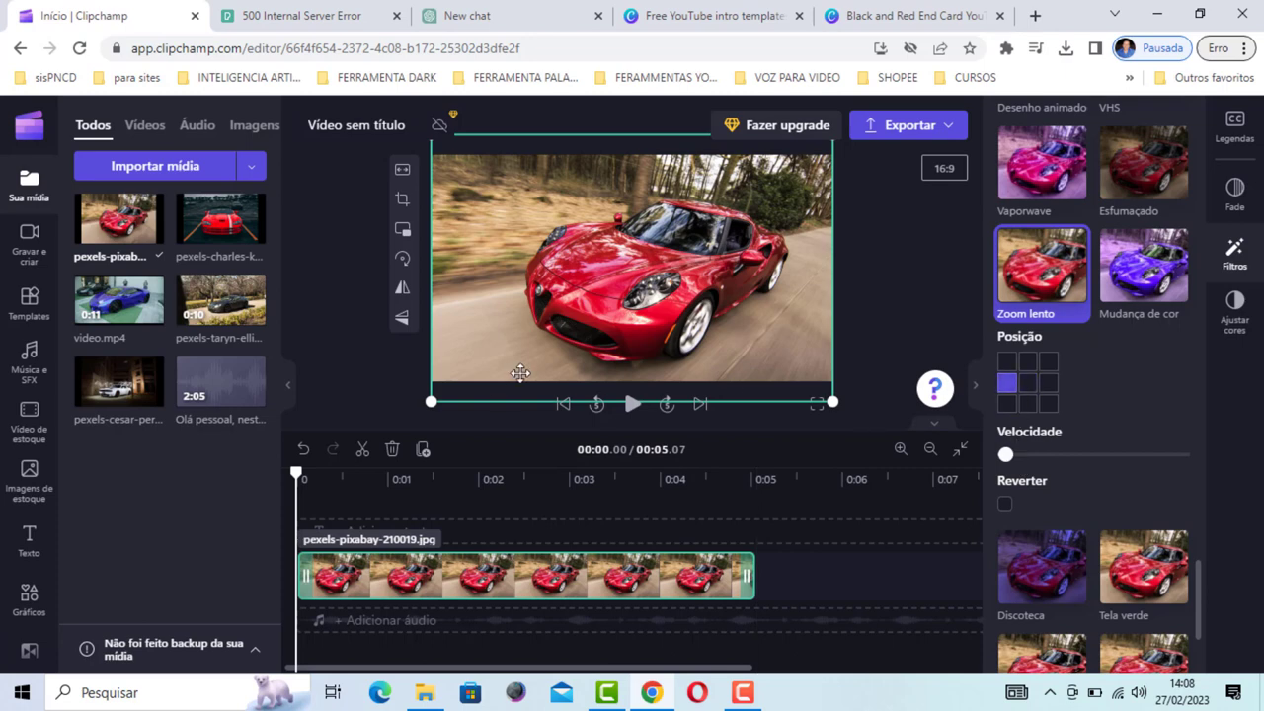
{"action": "left_click", "coordinate": [630, 404]}
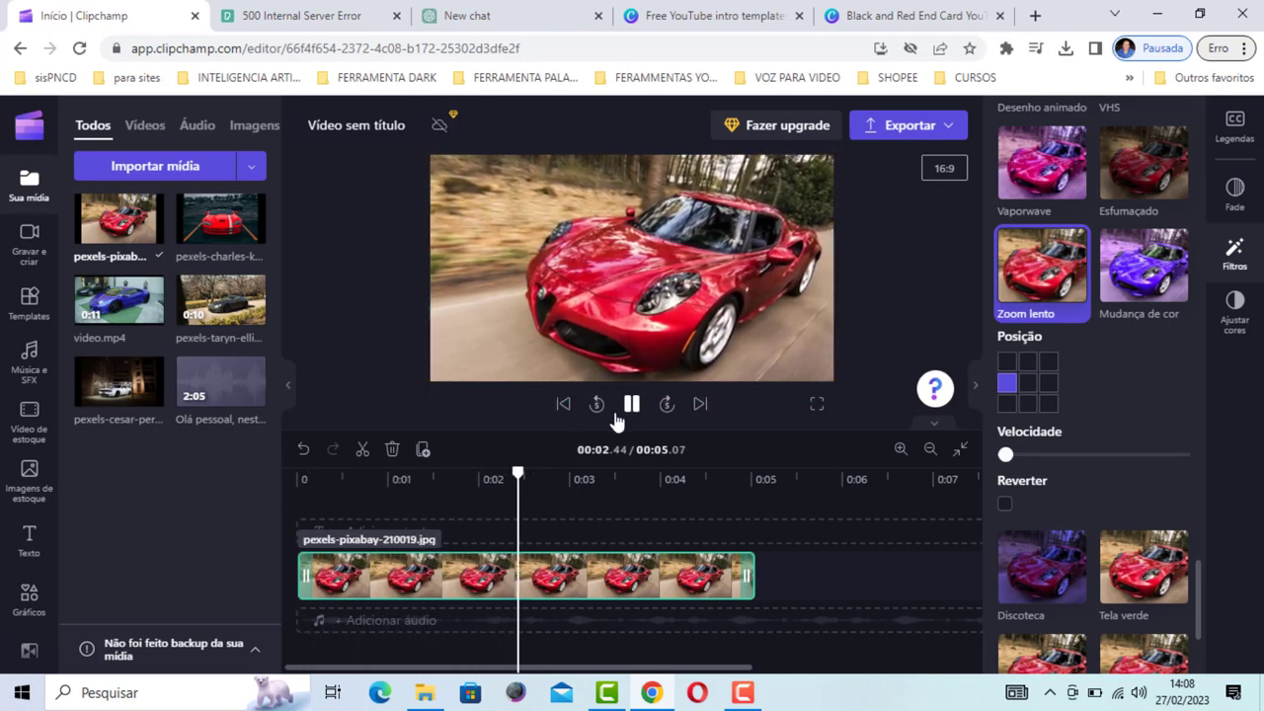
{"action": "left_click", "coordinate": [560, 474]}
{"action": "left_click", "coordinate": [332, 474]}
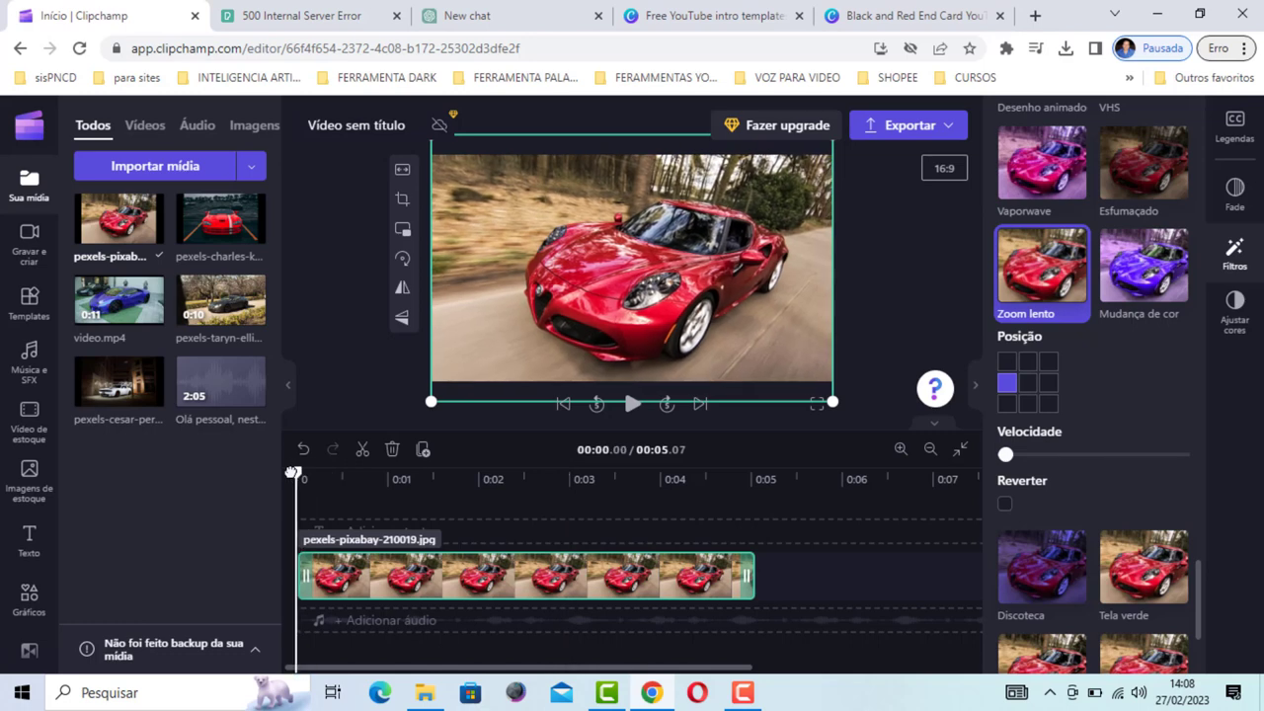
Step: Try the middle-right position for the Zoom lento filter, previewing the clip and returning to its start
{"action": "left_click", "coordinate": [1049, 385]}
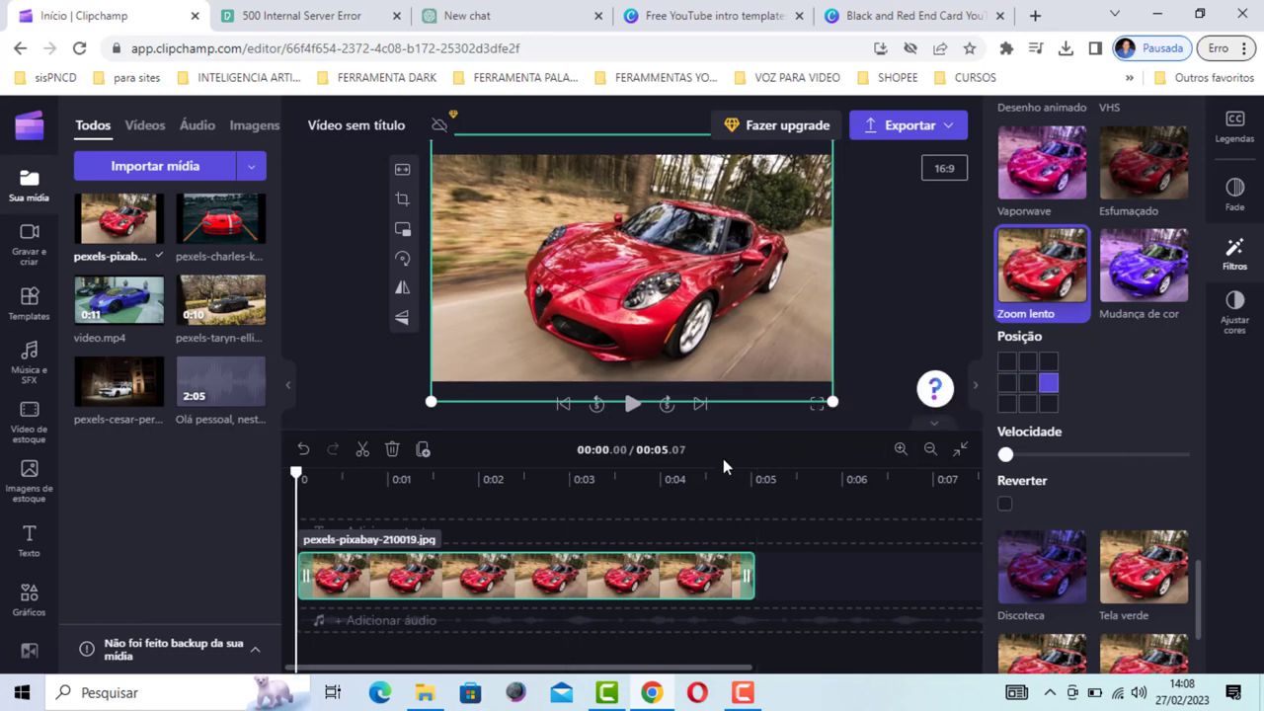
{"action": "left_click", "coordinate": [632, 402]}
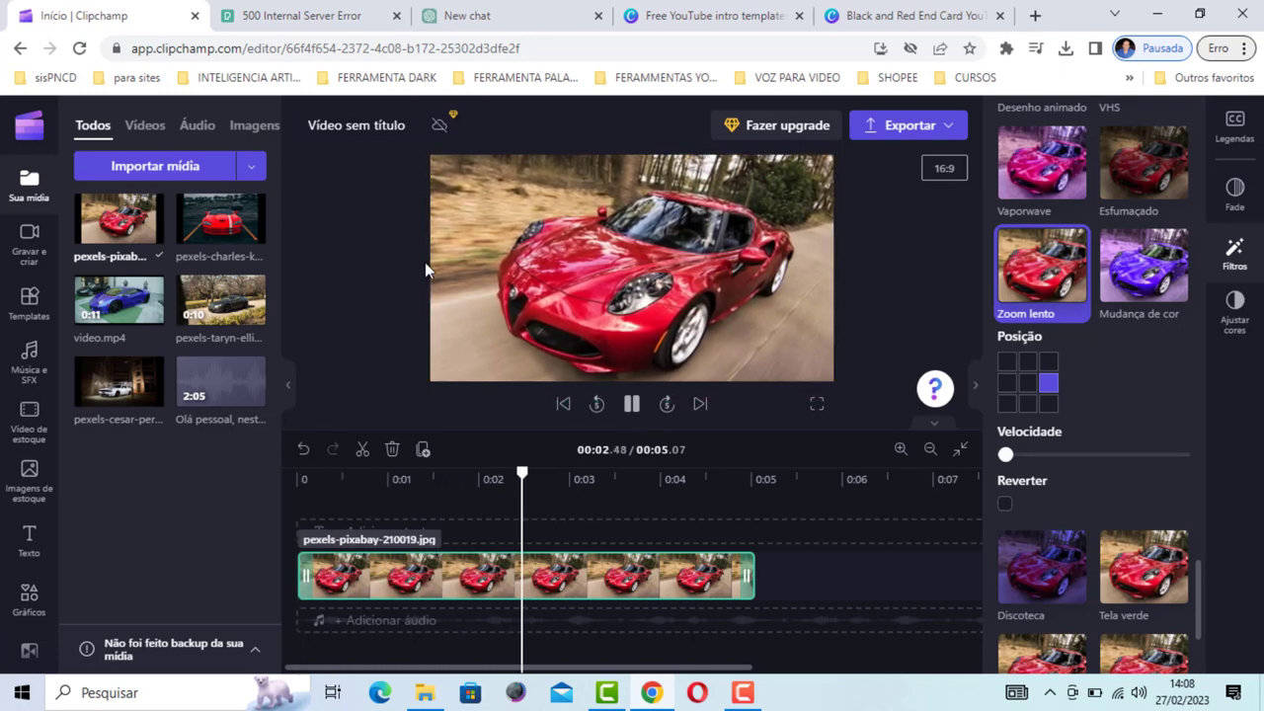
{"action": "left_click", "coordinate": [632, 403]}
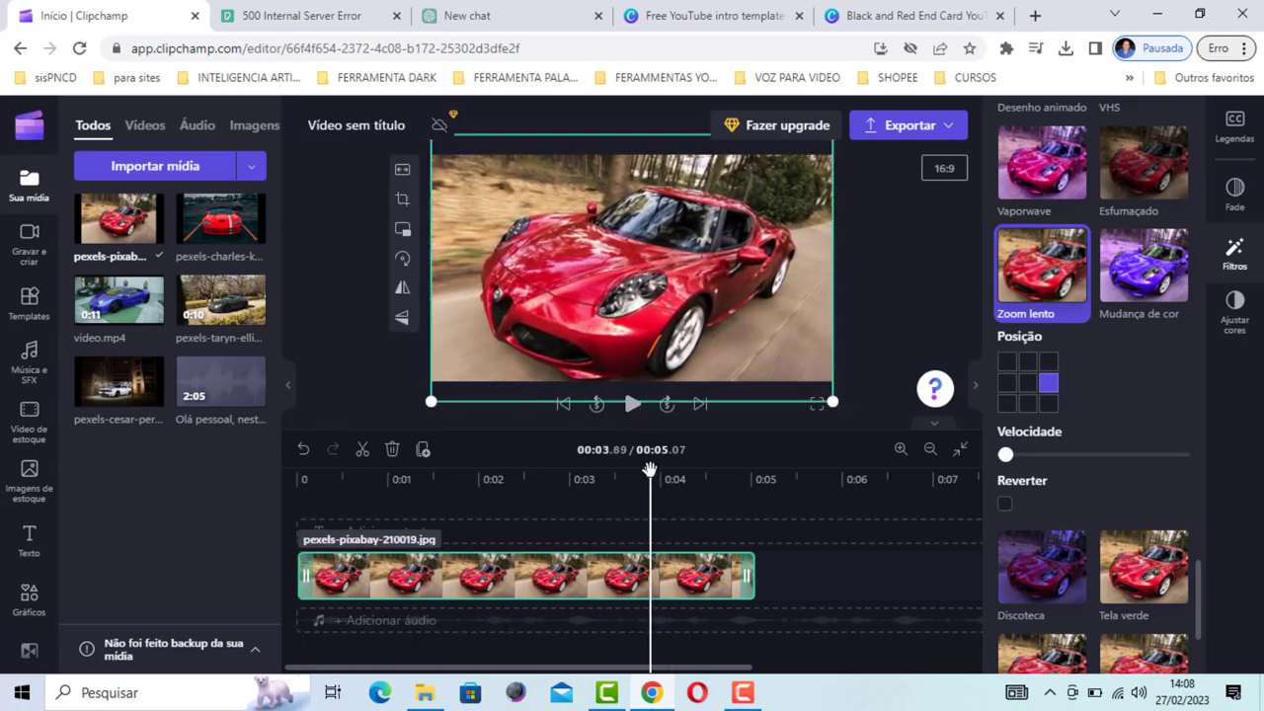
{"action": "left_click_drag", "start_coordinate": [591, 479], "coordinate": [281, 480]}
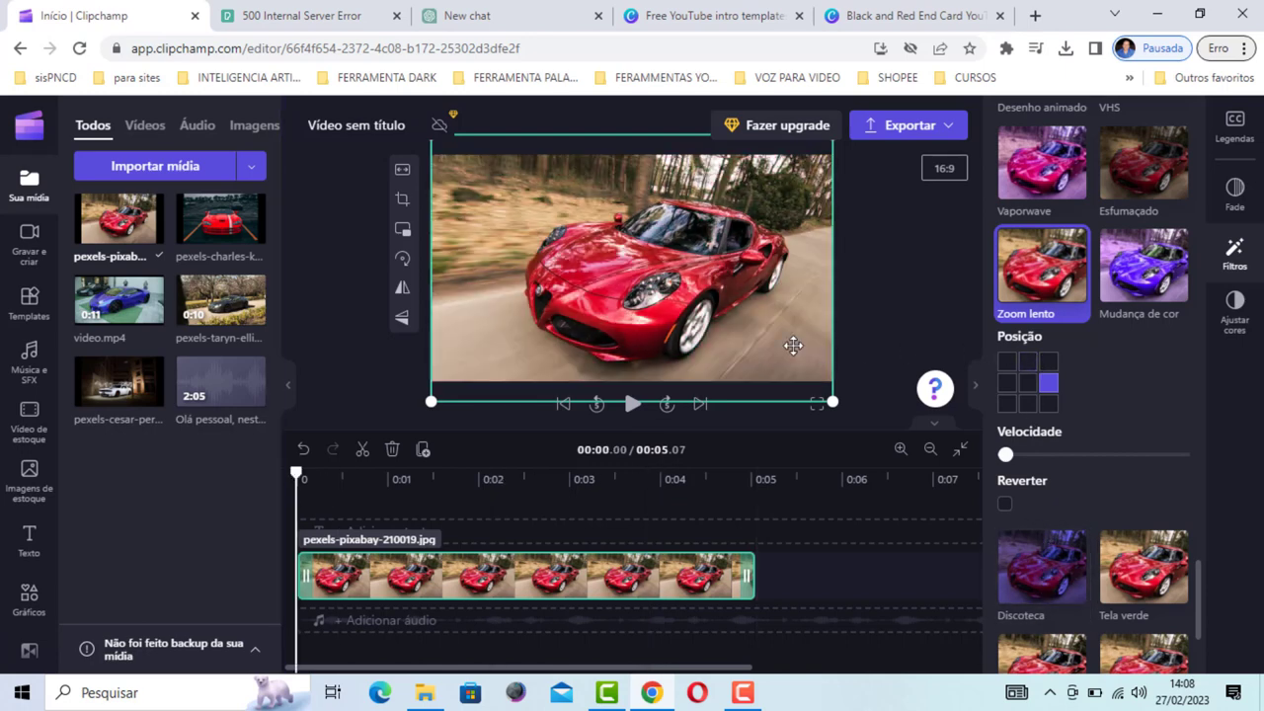
Step: Set the Zoom lento position to the centre and close the filter settings
{"action": "left_click", "coordinate": [1029, 385]}
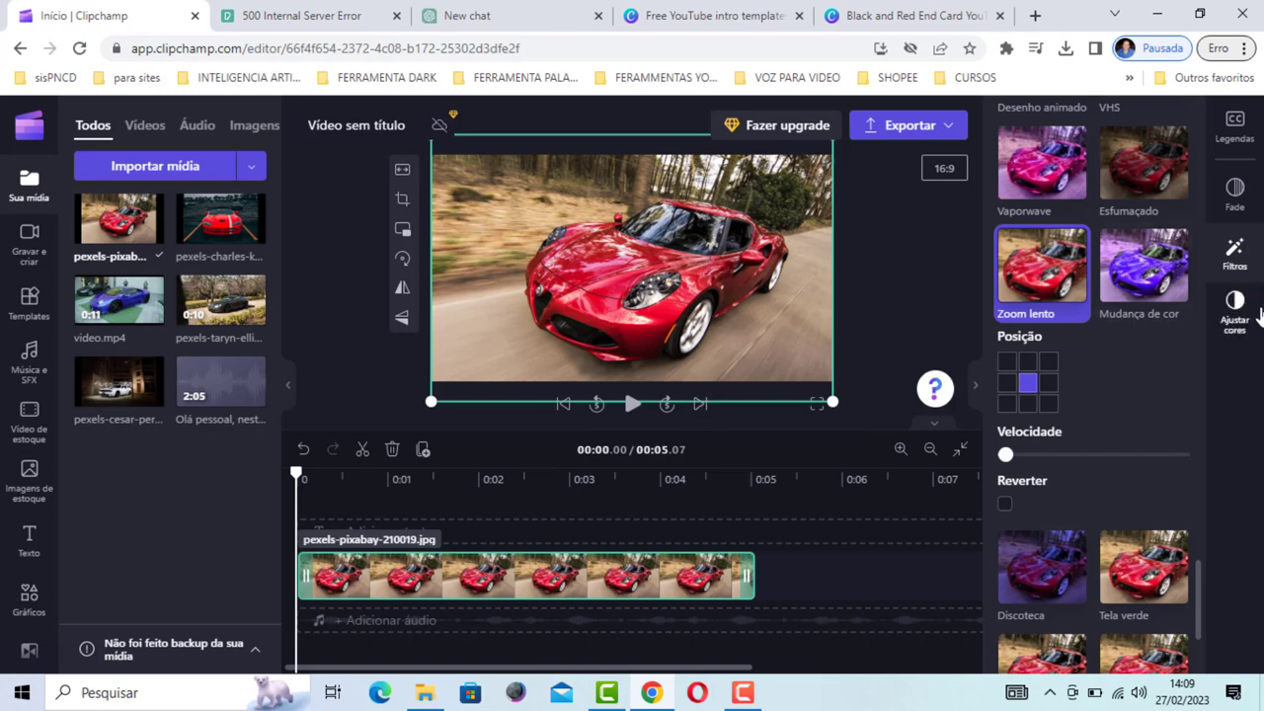
{"action": "left_click", "coordinate": [1247, 255]}
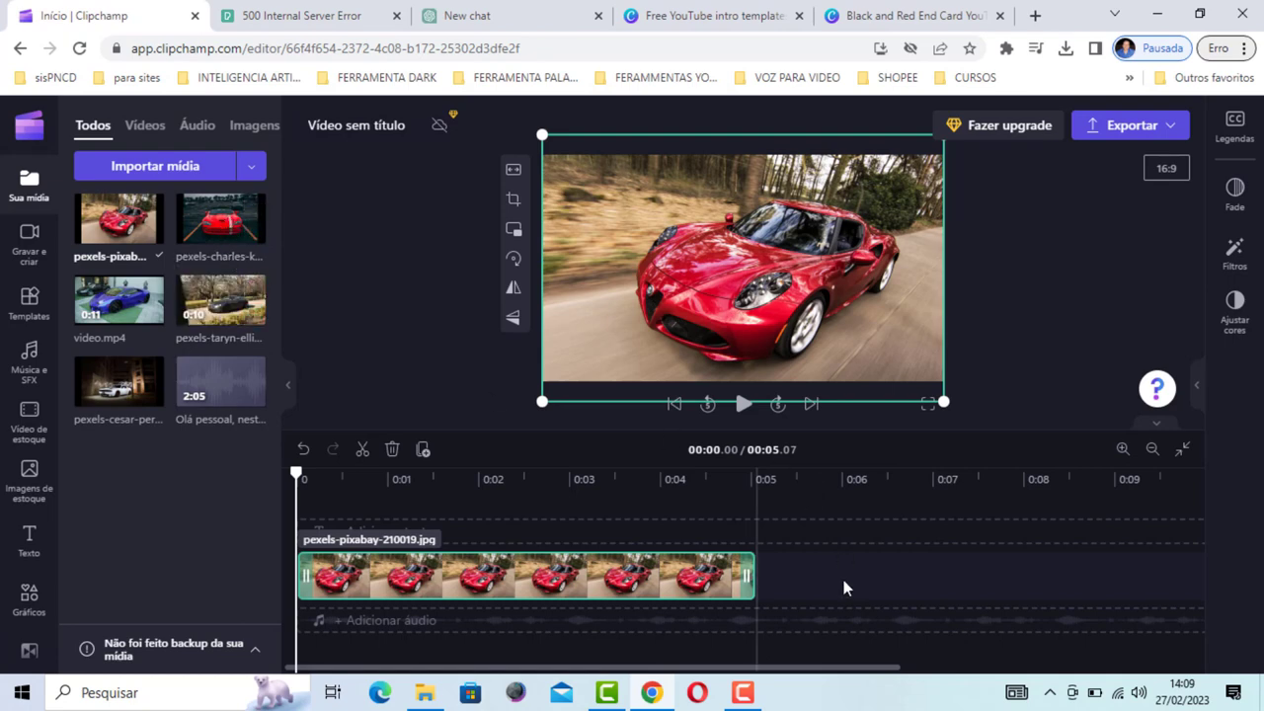
Step: Copy the zoomed red car clip and paste the duplicate directly after the original on the timeline
{"action": "right_click", "coordinate": [462, 584]}
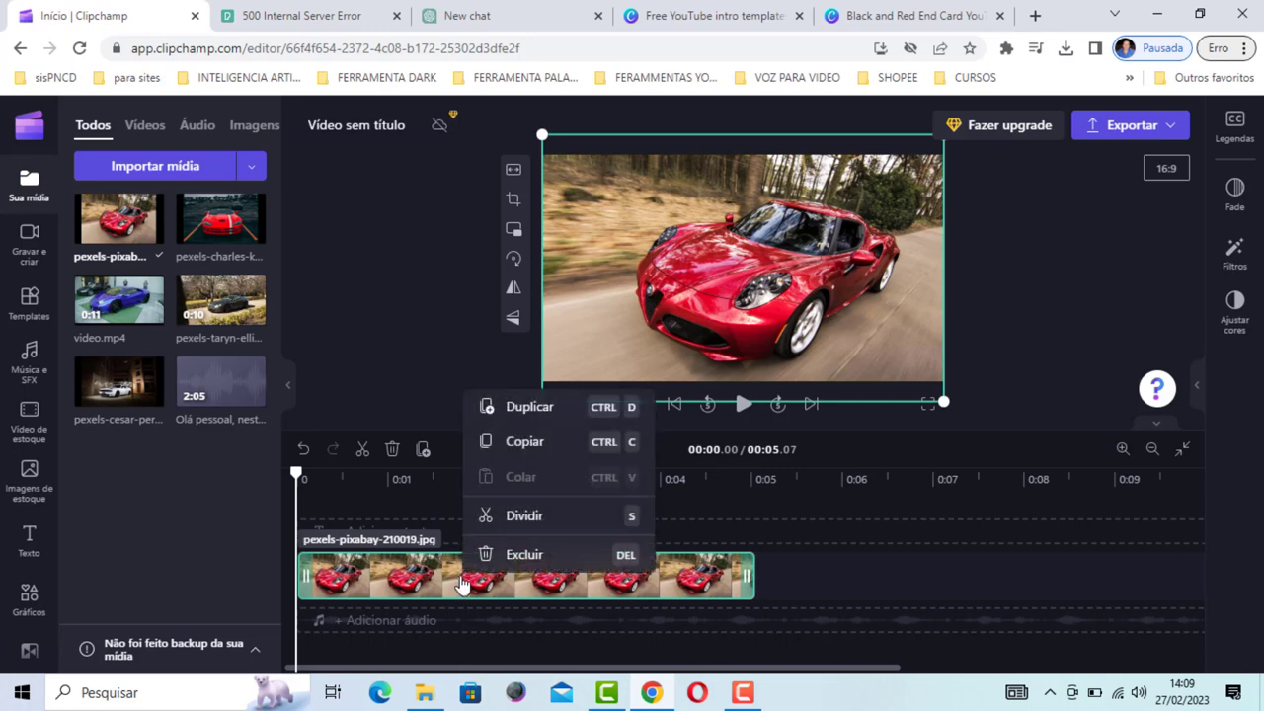
{"action": "left_click", "coordinate": [528, 446]}
{"action": "right_click", "coordinate": [785, 579]}
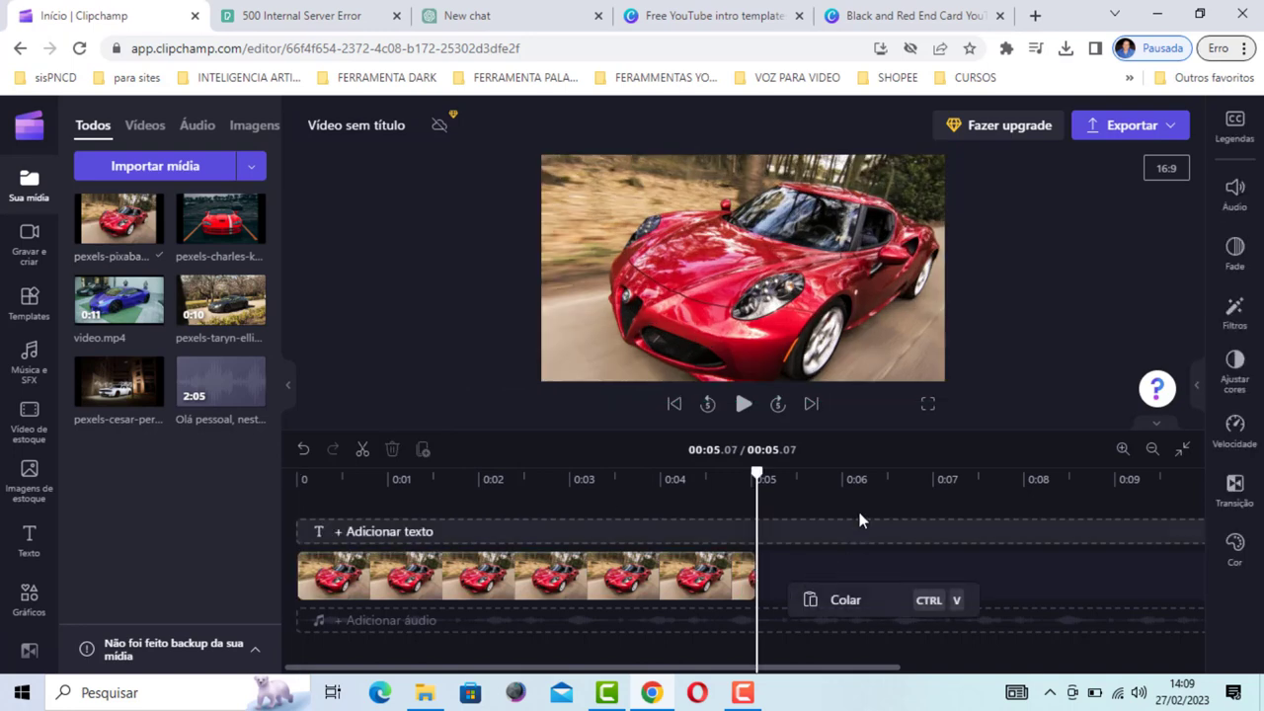
{"action": "left_click", "coordinate": [845, 600]}
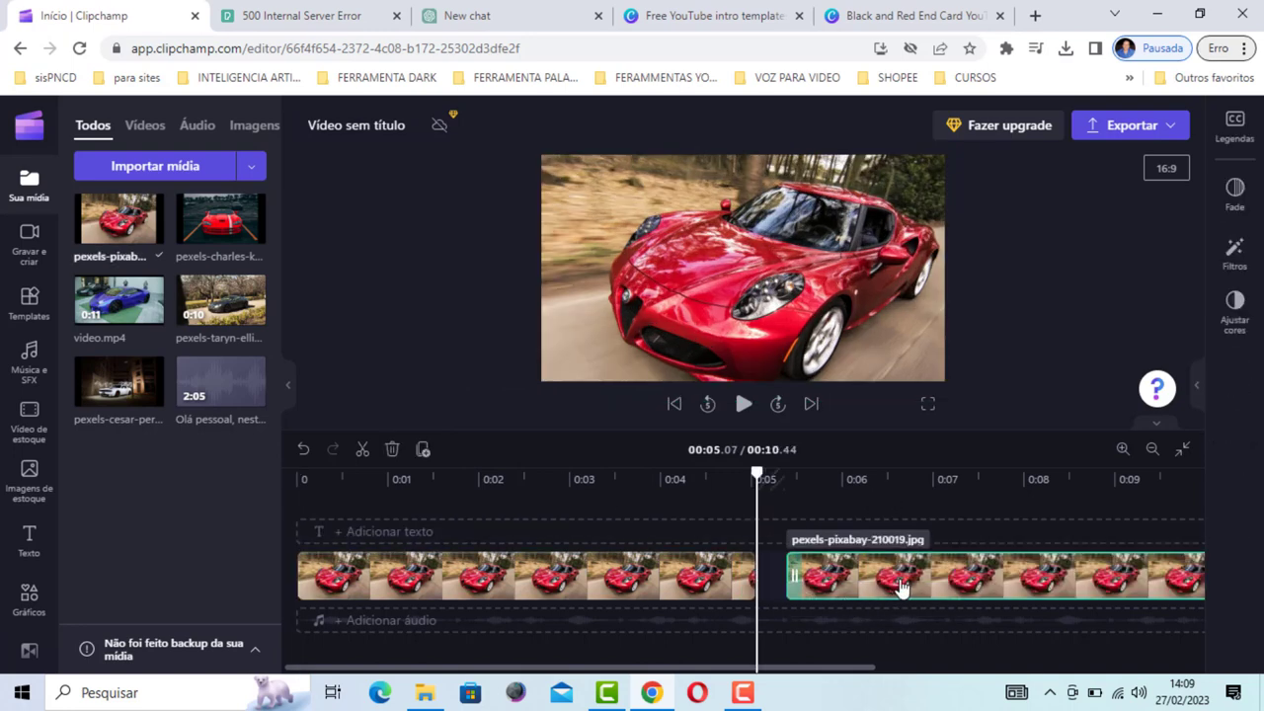
{"action": "left_click_drag", "start_coordinate": [885, 581], "coordinate": [849, 585]}
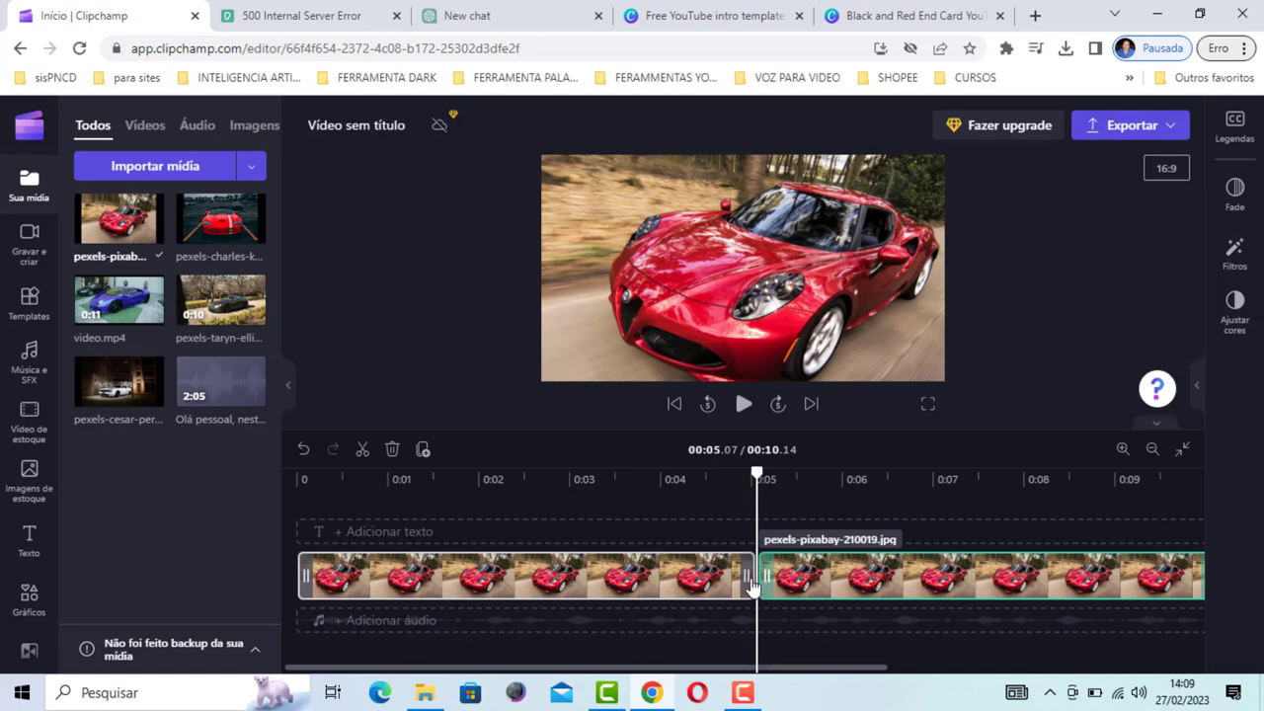
Step: Replace the duplicate clip's image with the pexels-charles-kettor-831475.jpg photo, play it through and return the playhead to the start
{"action": "left_click_drag", "start_coordinate": [210, 215], "coordinate": [845, 583]}
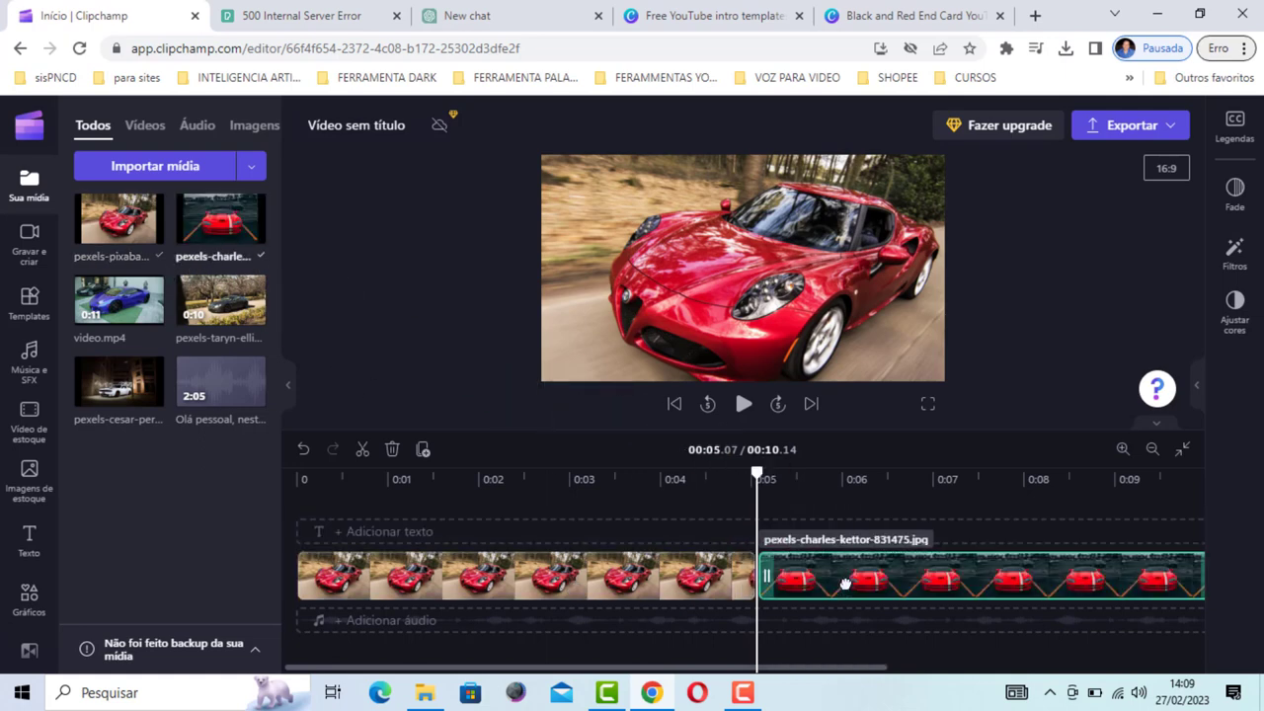
{"action": "left_click_drag", "start_coordinate": [767, 482], "coordinate": [752, 480]}
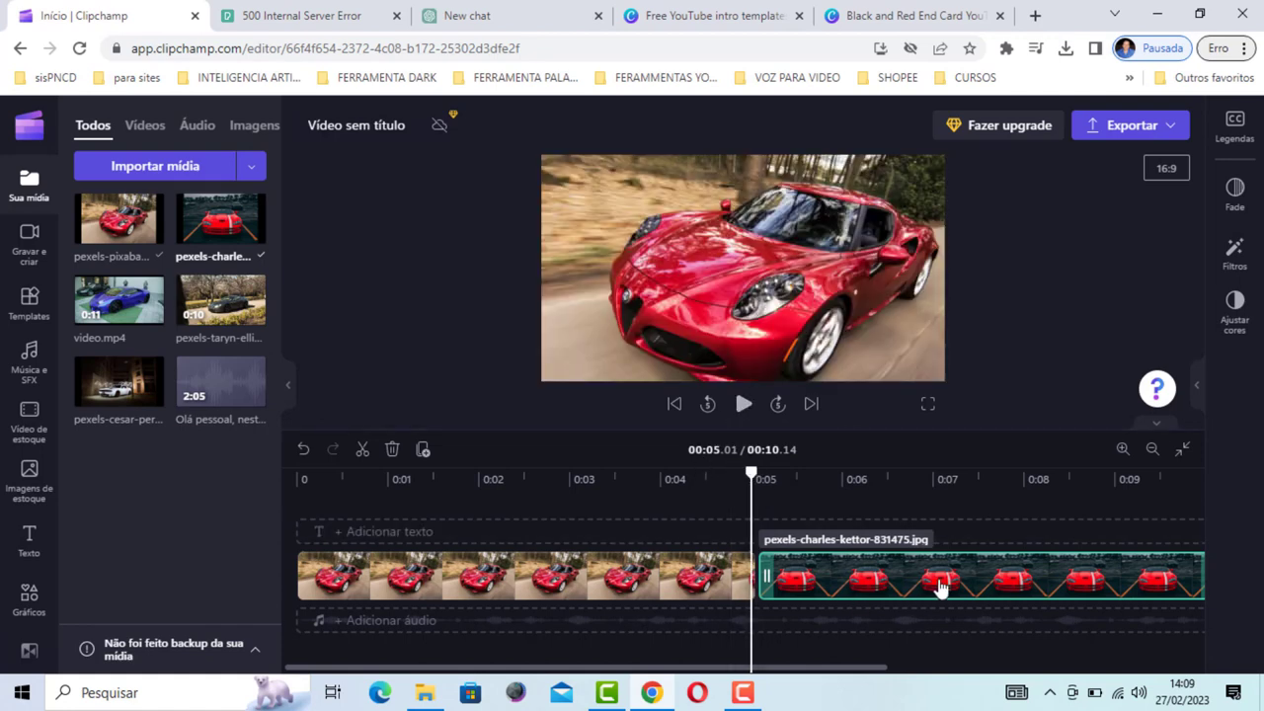
{"action": "left_click", "coordinate": [743, 405]}
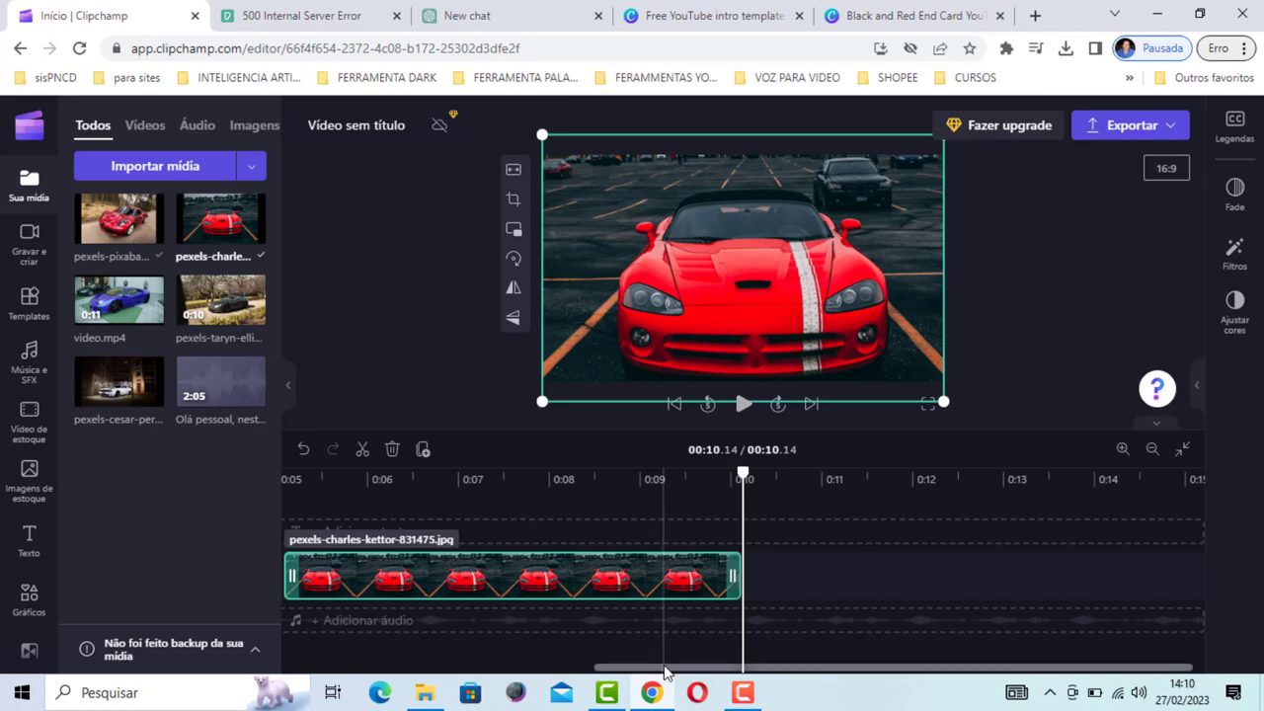
{"action": "scroll", "coordinate": [741, 572], "scroll_direction": "left", "scroll_amount": 5}
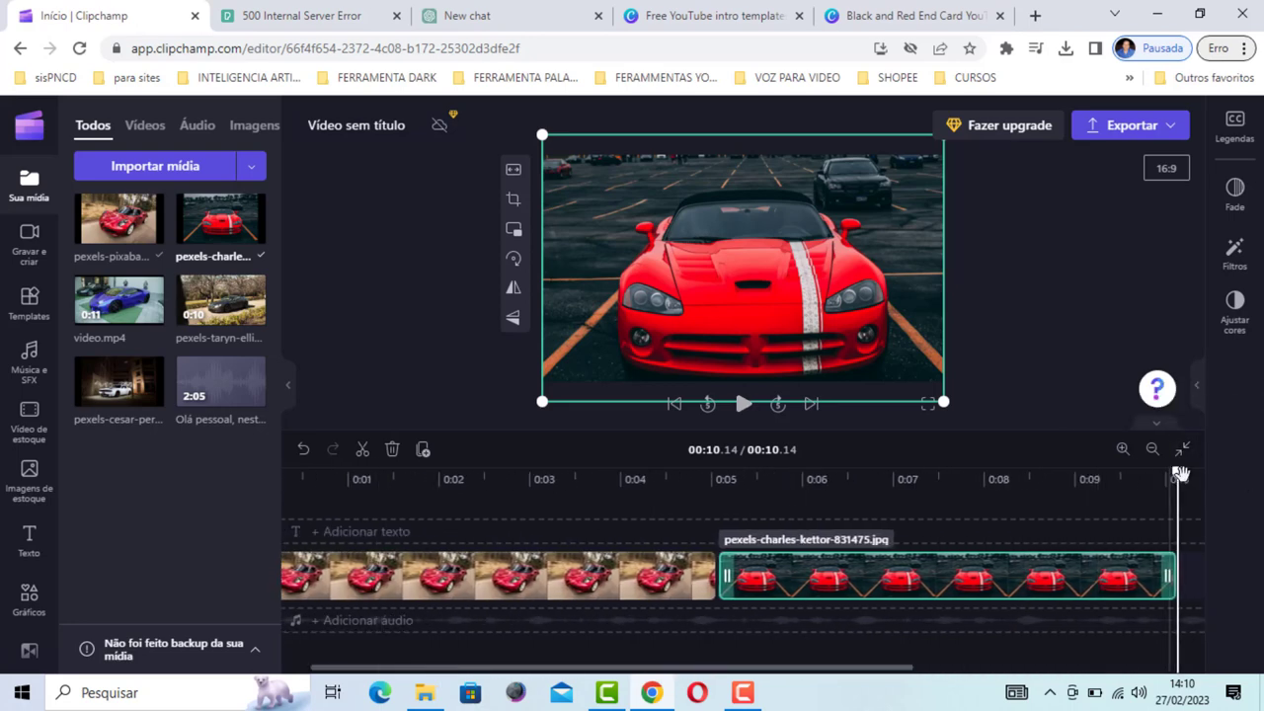
{"action": "left_click_drag", "start_coordinate": [1177, 472], "coordinate": [87, 458]}
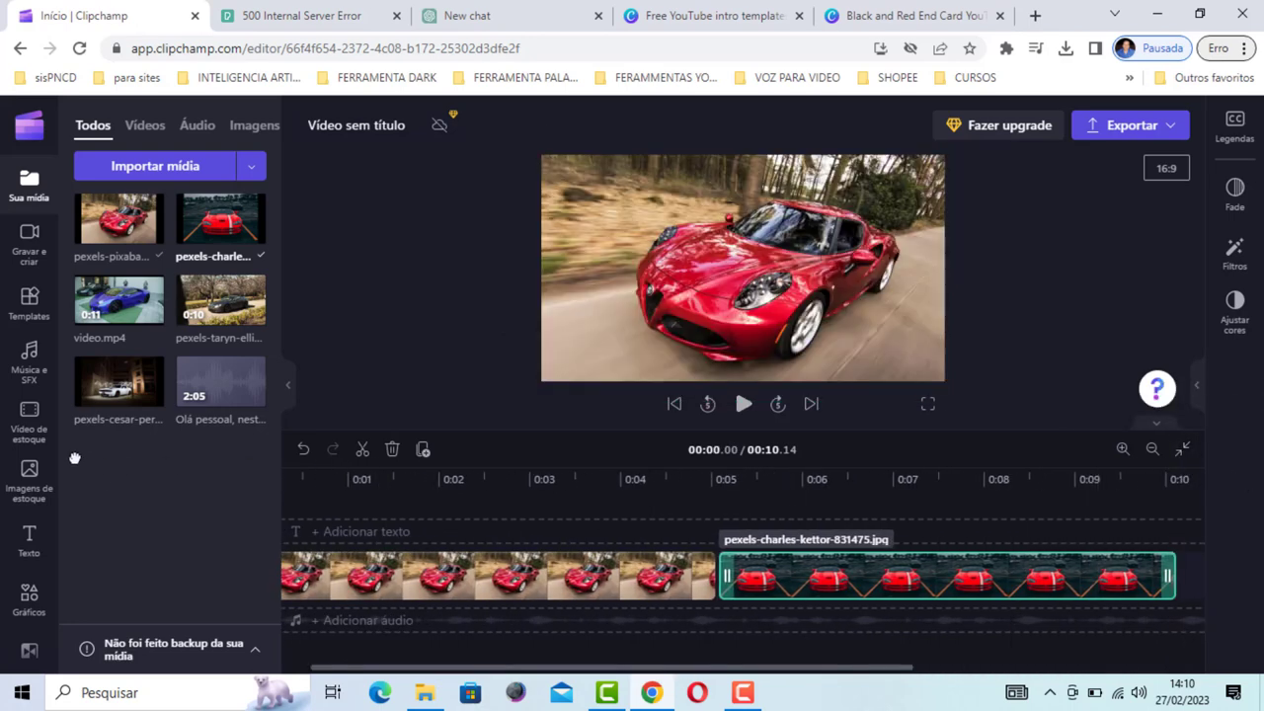
{"action": "left_click_drag", "start_coordinate": [472, 668], "coordinate": [447, 668]}
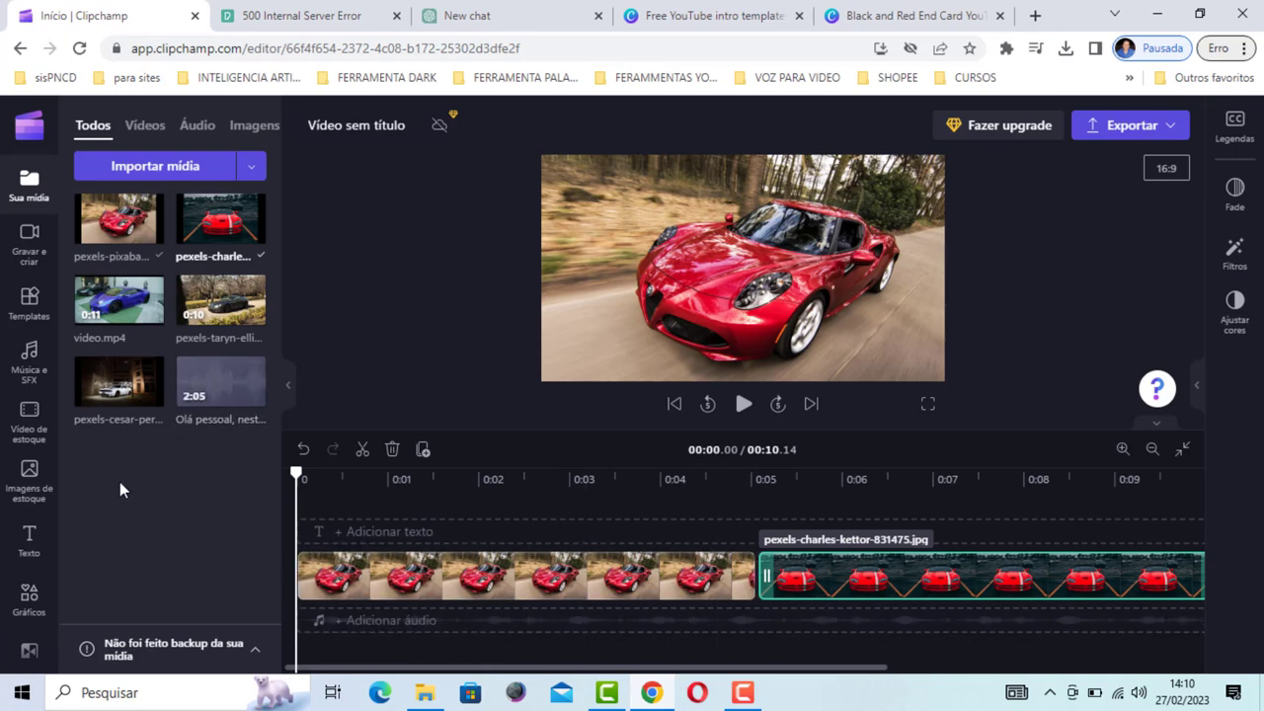
Step: Place the narration audio beneath the clips from 0:00, preview its opening seconds and return the playhead to the beginning
{"action": "left_click_drag", "start_coordinate": [206, 379], "coordinate": [344, 615]}
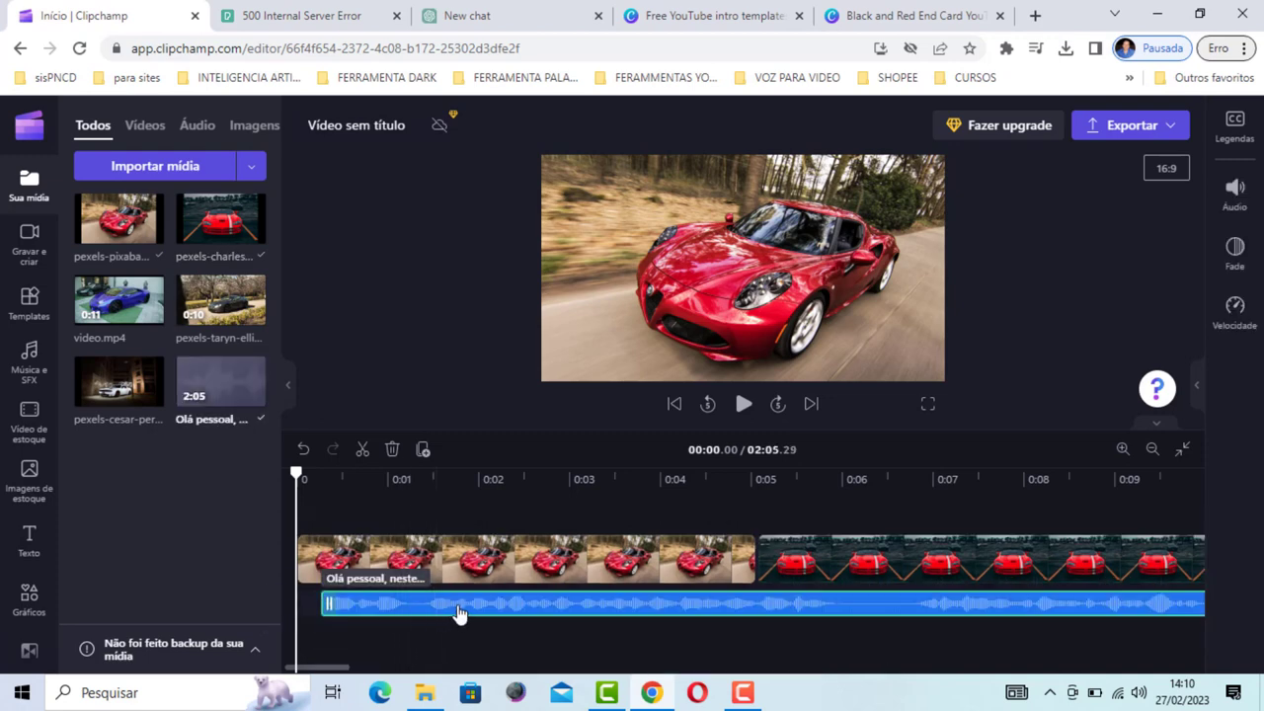
{"action": "left_click_drag", "start_coordinate": [459, 612], "coordinate": [411, 605]}
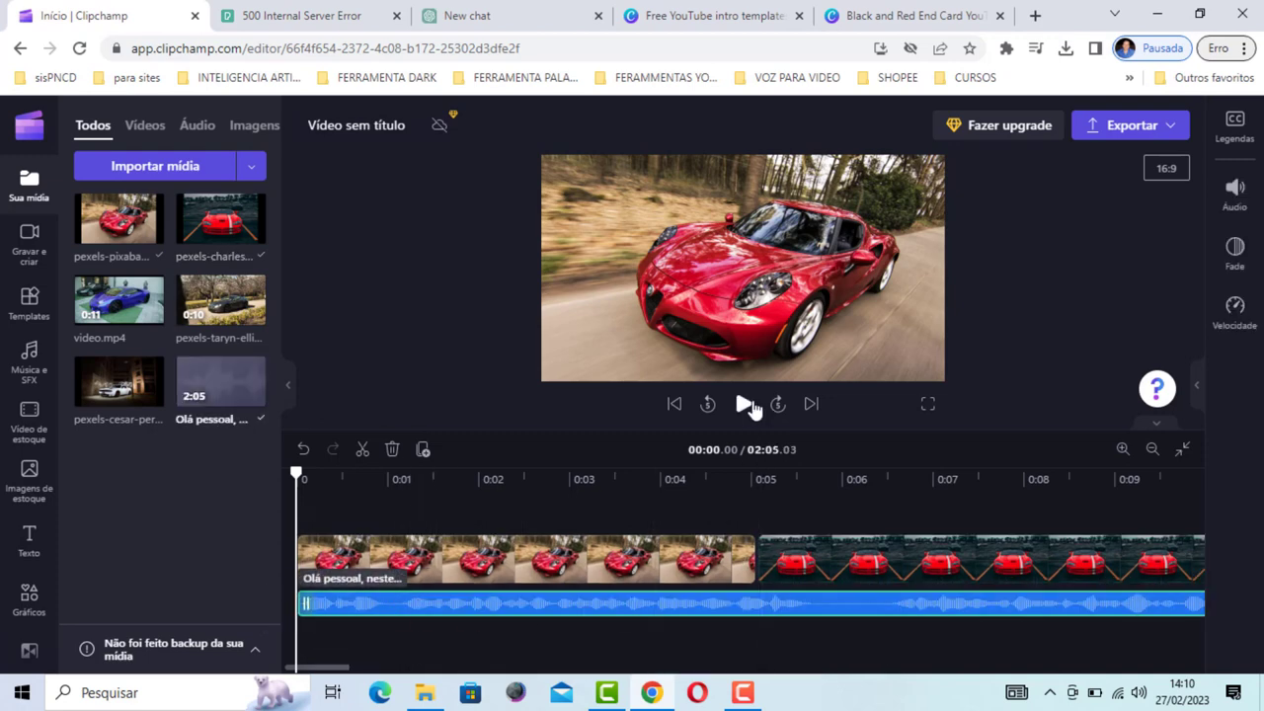
{"action": "left_click", "coordinate": [743, 405]}
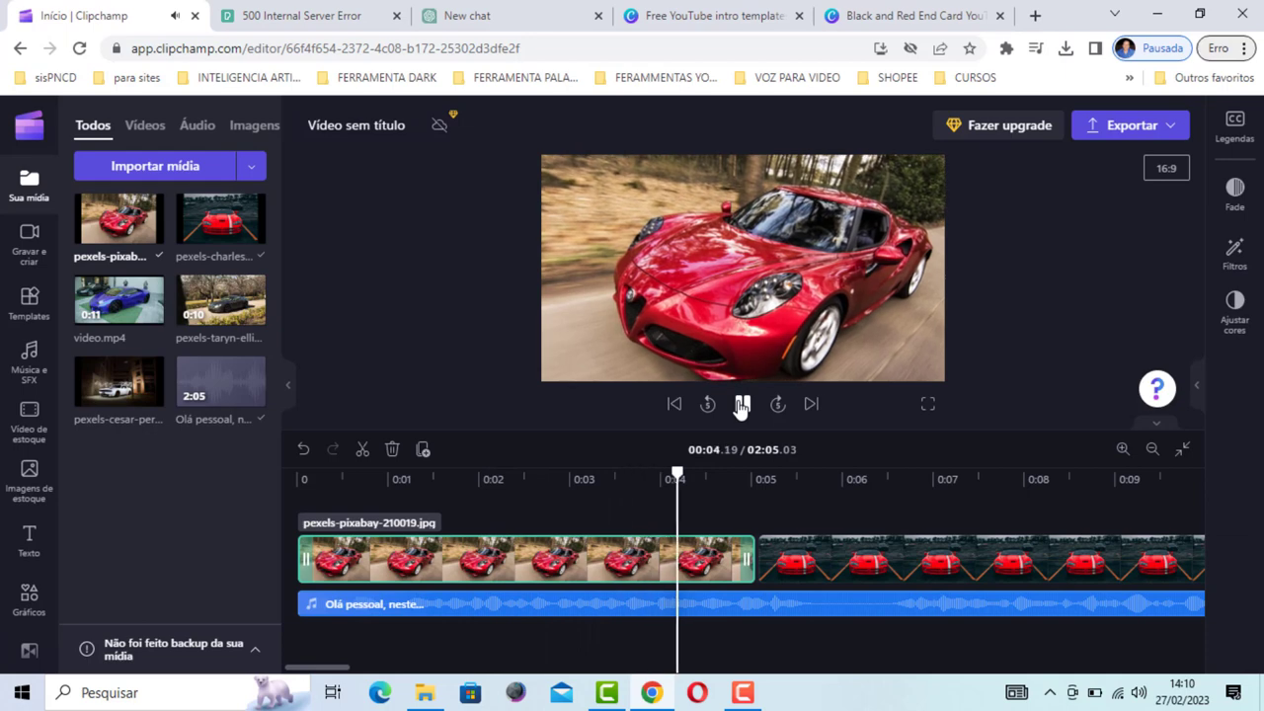
{"action": "left_click", "coordinate": [741, 406]}
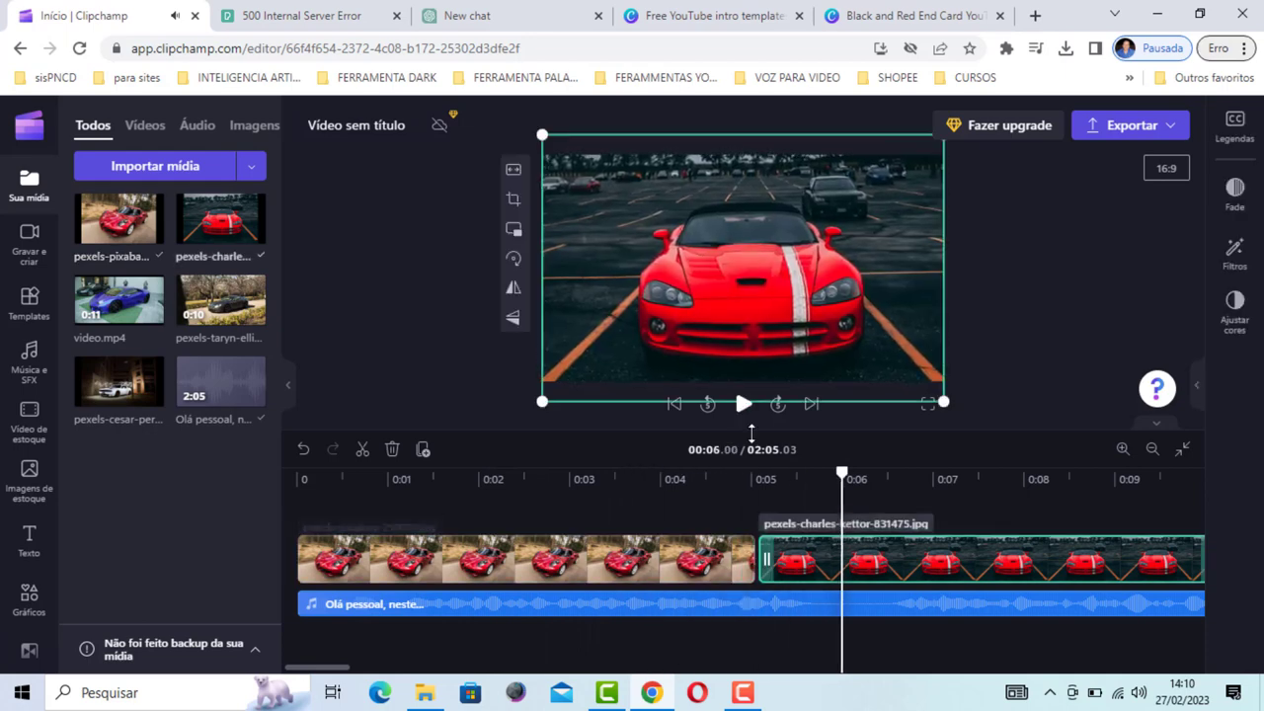
{"action": "left_click_drag", "start_coordinate": [840, 475], "coordinate": [299, 504]}
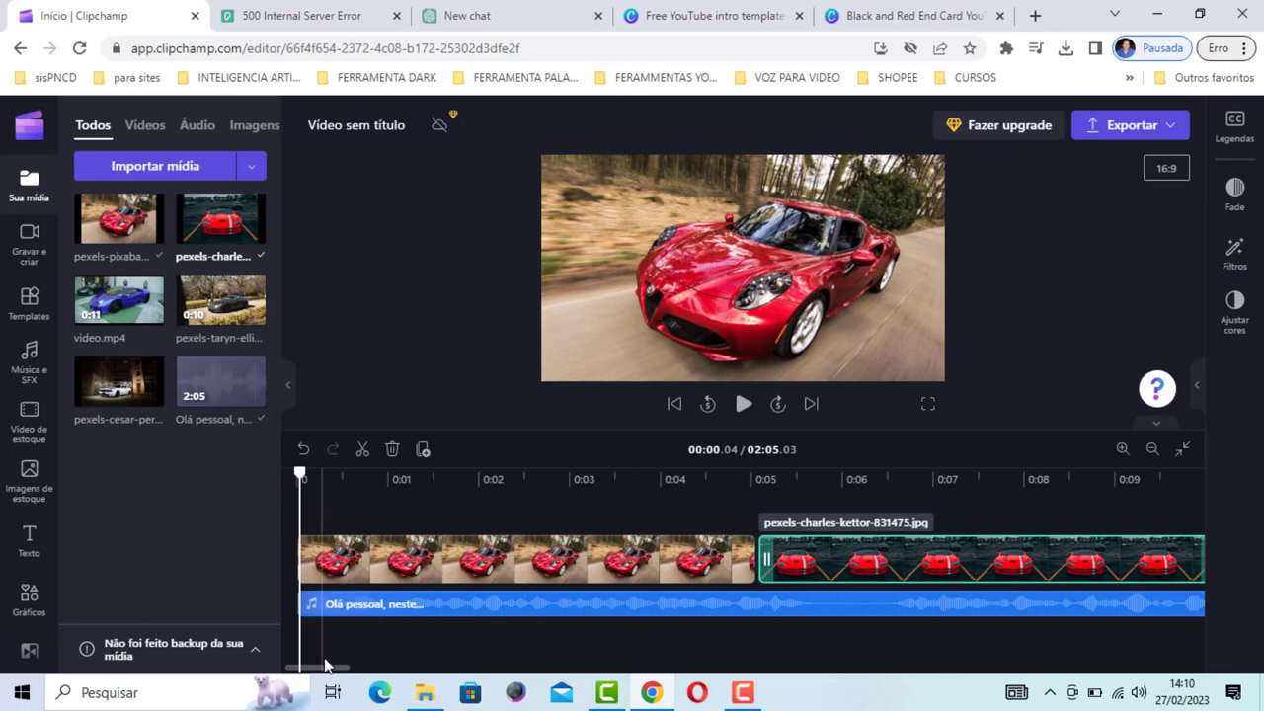
{"action": "left_click_drag", "start_coordinate": [333, 668], "coordinate": [320, 644]}
Step: Add a transition at the cut between the first and second car photos
{"action": "mouse_move", "coordinate": [297, 469]}
{"action": "left_mouse_down"}
{"action": "mouse_move", "coordinate": [524, 498]}
{"action": "mouse_move", "coordinate": [791, 504]}
{"action": "mouse_move", "coordinate": [667, 504]}
{"action": "left_mouse_up"}
{"action": "mouse_move", "coordinate": [757, 561]}
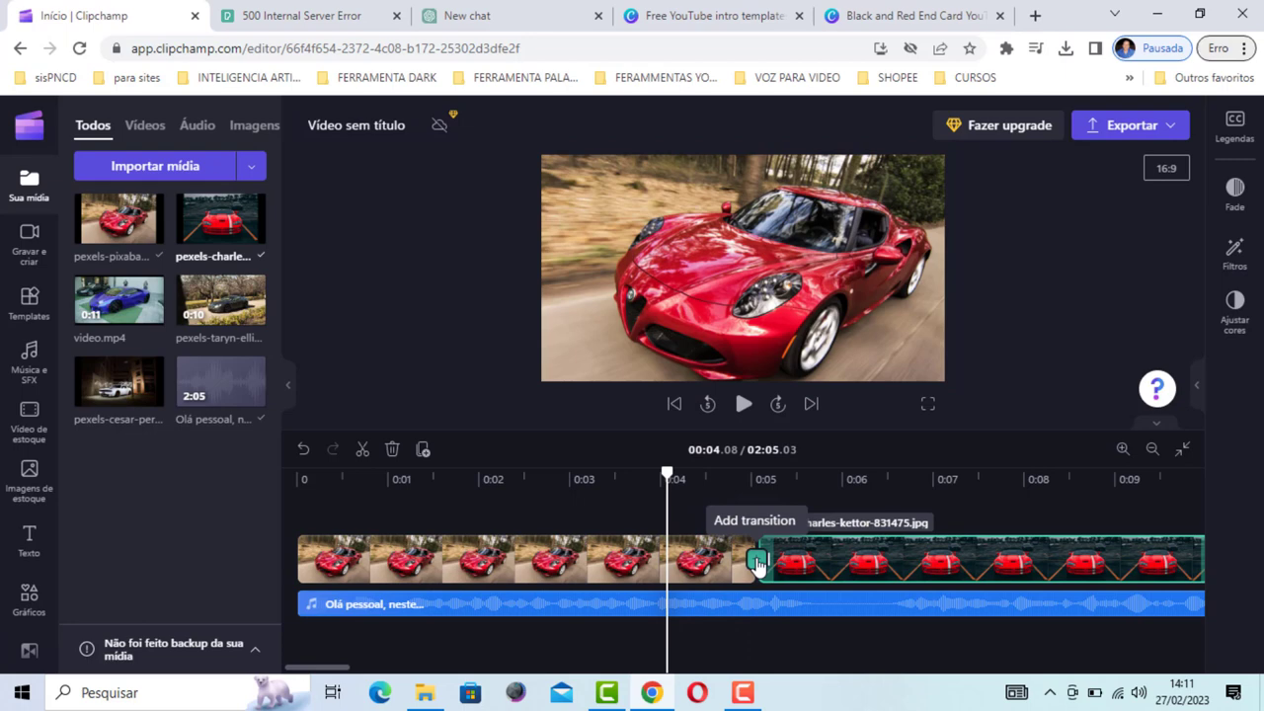
{"action": "left_click", "coordinate": [757, 561]}
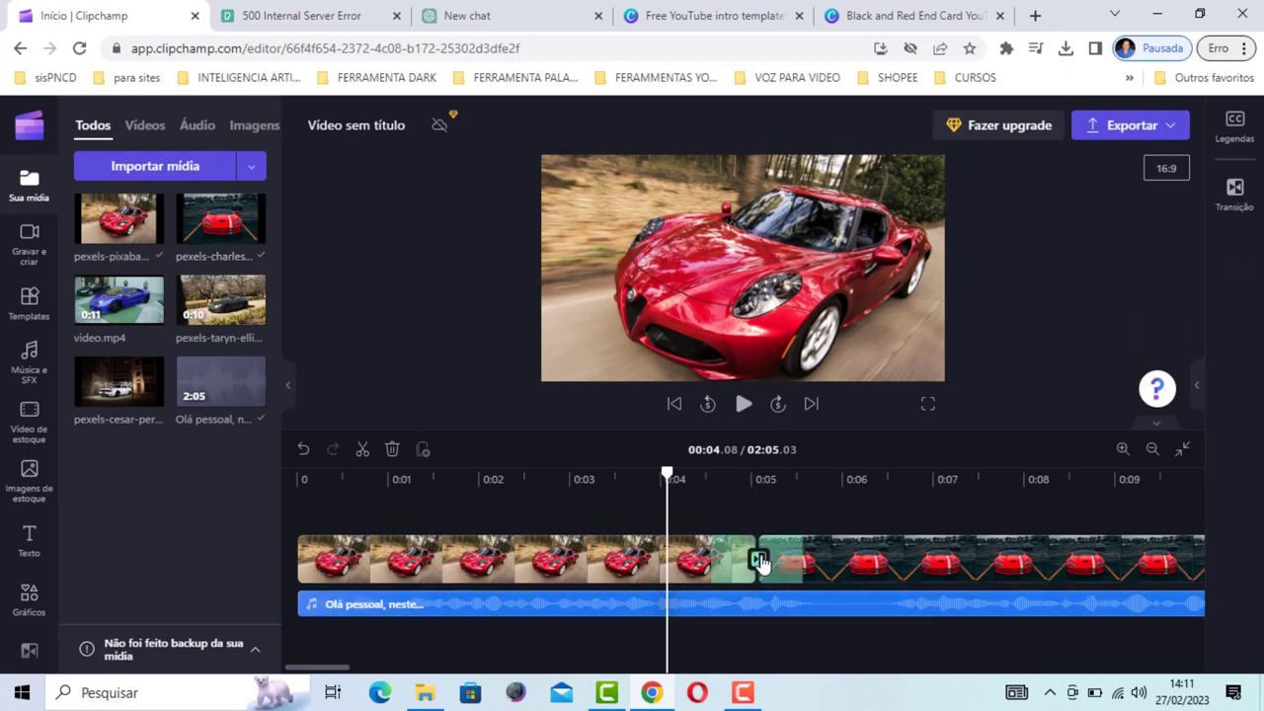
Step: Look through the available transitions and set the one between the two photos to Feixes
{"action": "left_click", "coordinate": [1232, 192]}
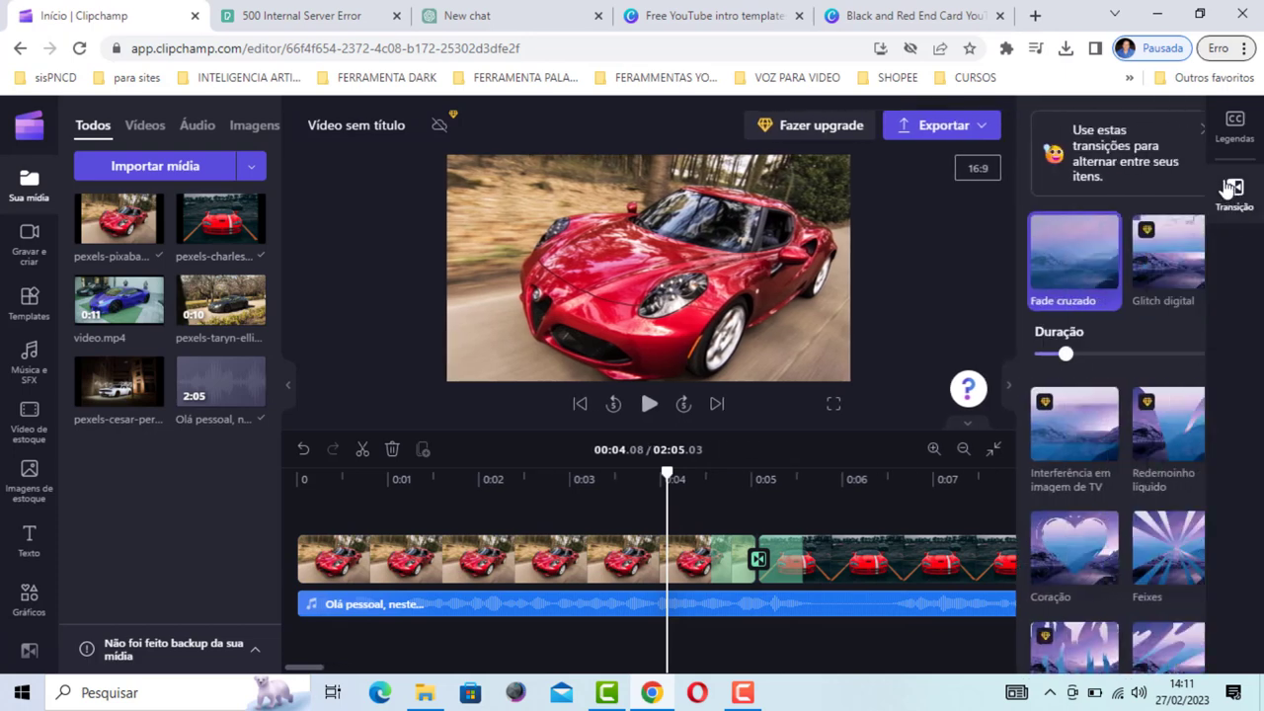
{"action": "scroll", "coordinate": [1086, 370], "scroll_direction": "down", "scroll_amount": 1}
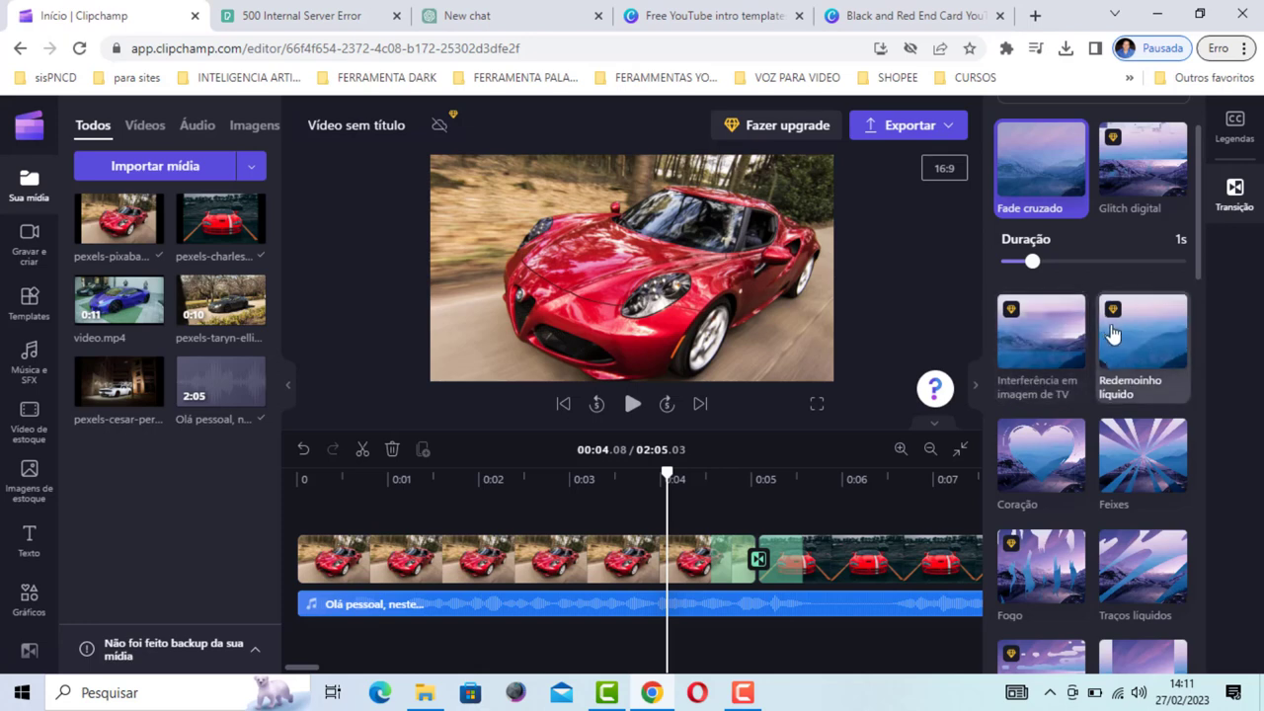
{"action": "scroll", "coordinate": [1054, 360], "scroll_direction": "down", "scroll_amount": 1}
{"action": "scroll", "coordinate": [1054, 360], "scroll_direction": "down", "scroll_amount": 10}
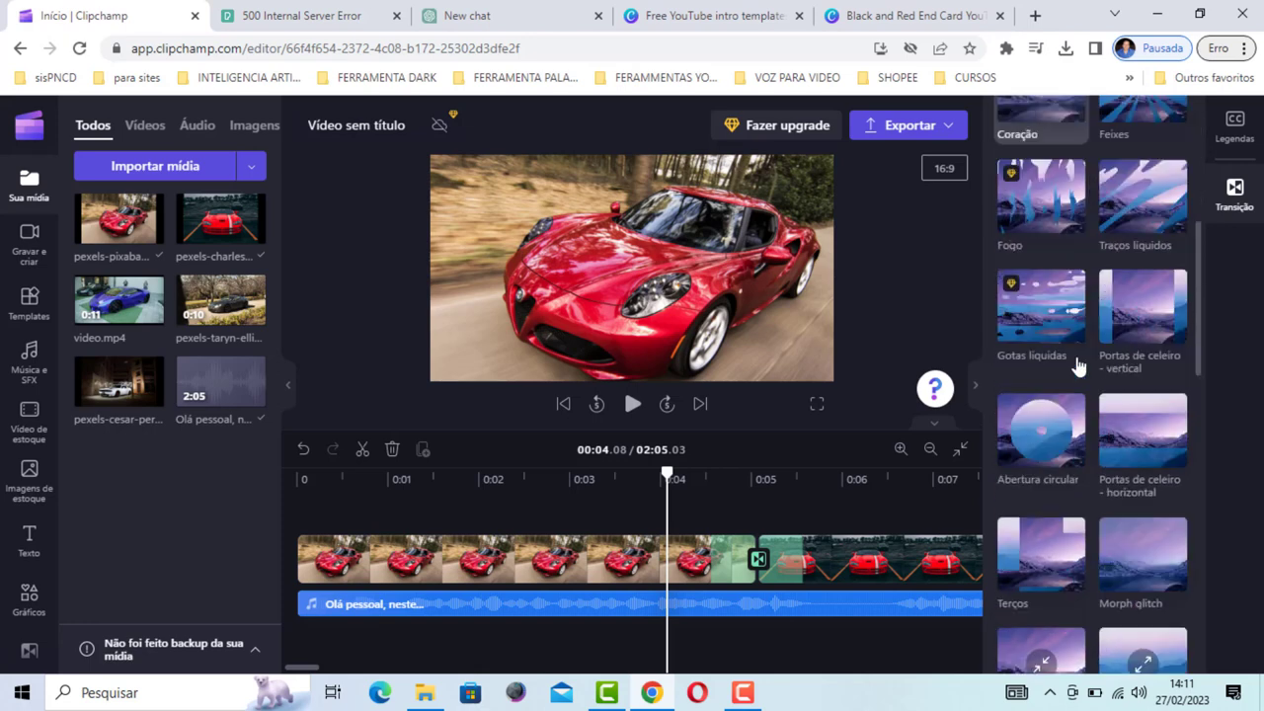
{"action": "scroll", "coordinate": [1074, 400], "scroll_direction": "down", "scroll_amount": 5}
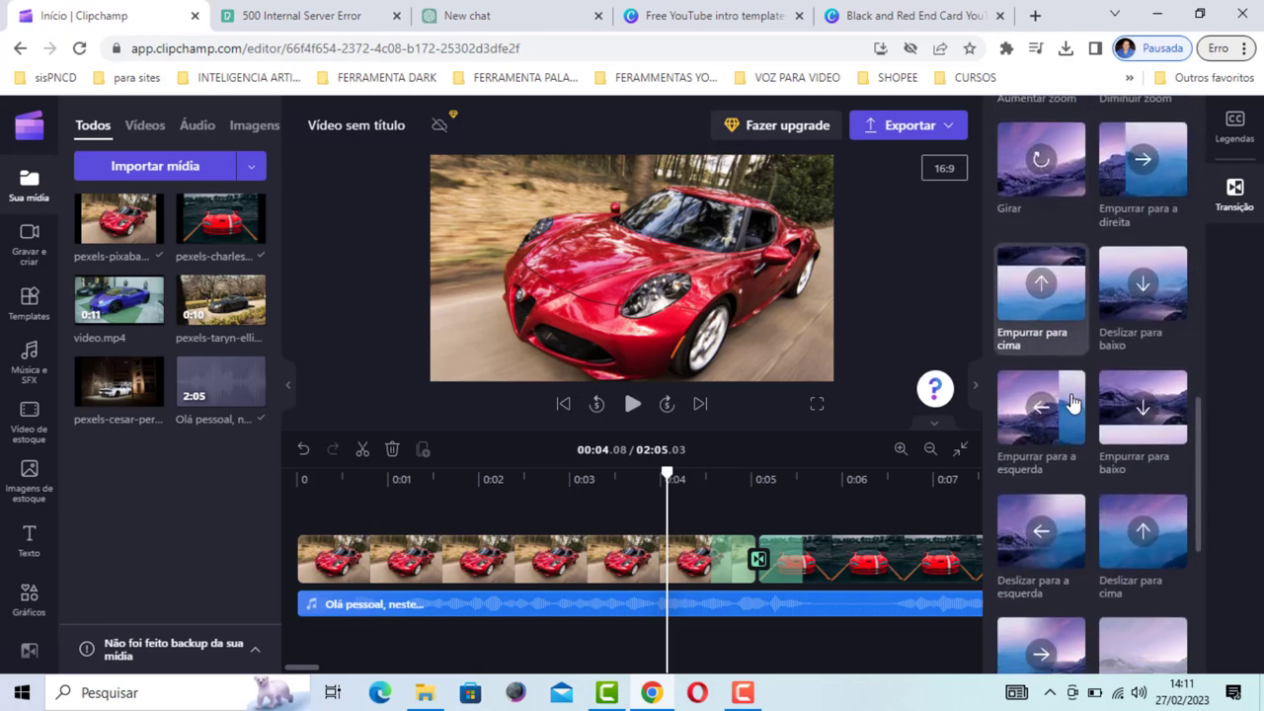
{"action": "scroll", "coordinate": [1069, 403], "scroll_direction": "up", "scroll_amount": 15}
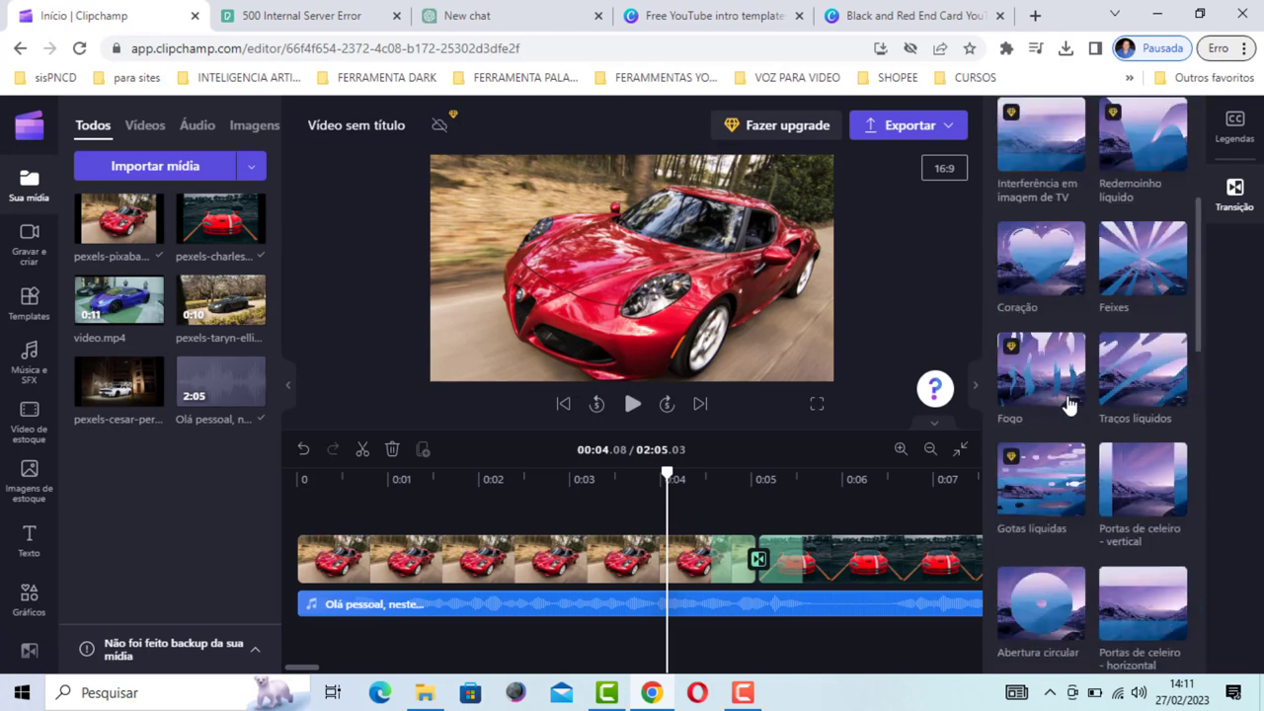
{"action": "scroll", "coordinate": [1066, 403], "scroll_direction": "down", "scroll_amount": 1}
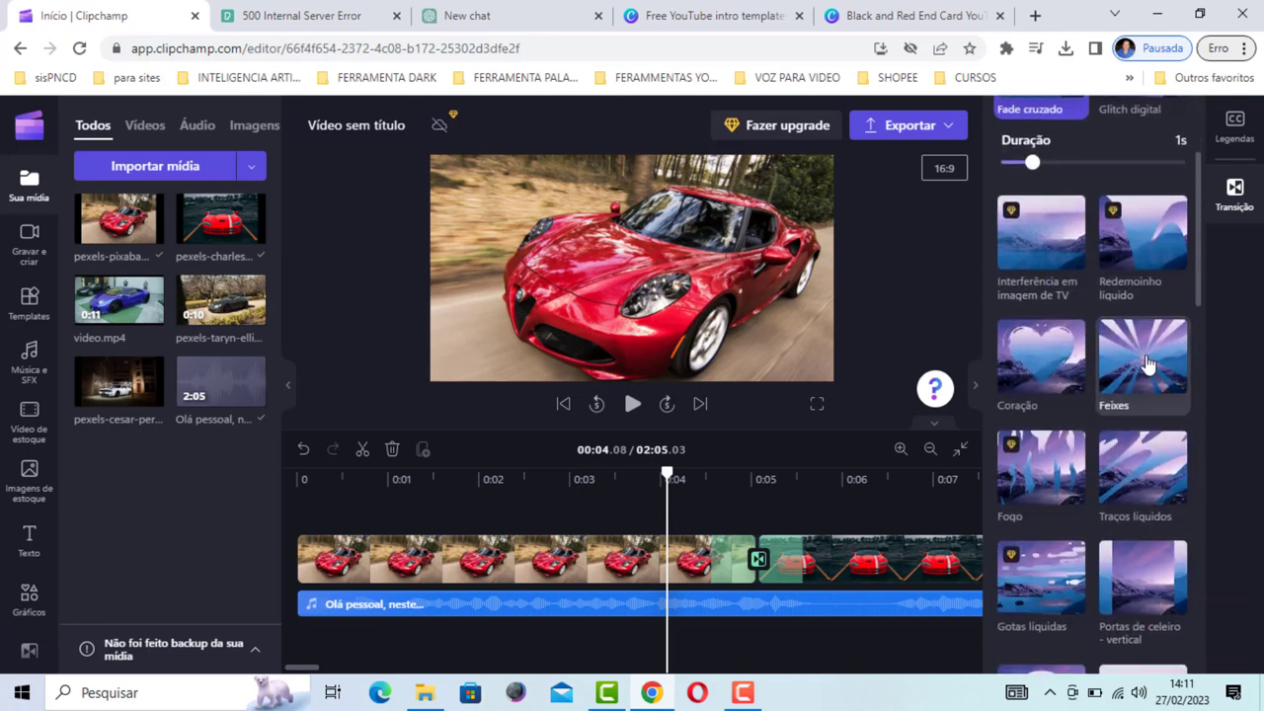
{"action": "left_click", "coordinate": [1139, 353]}
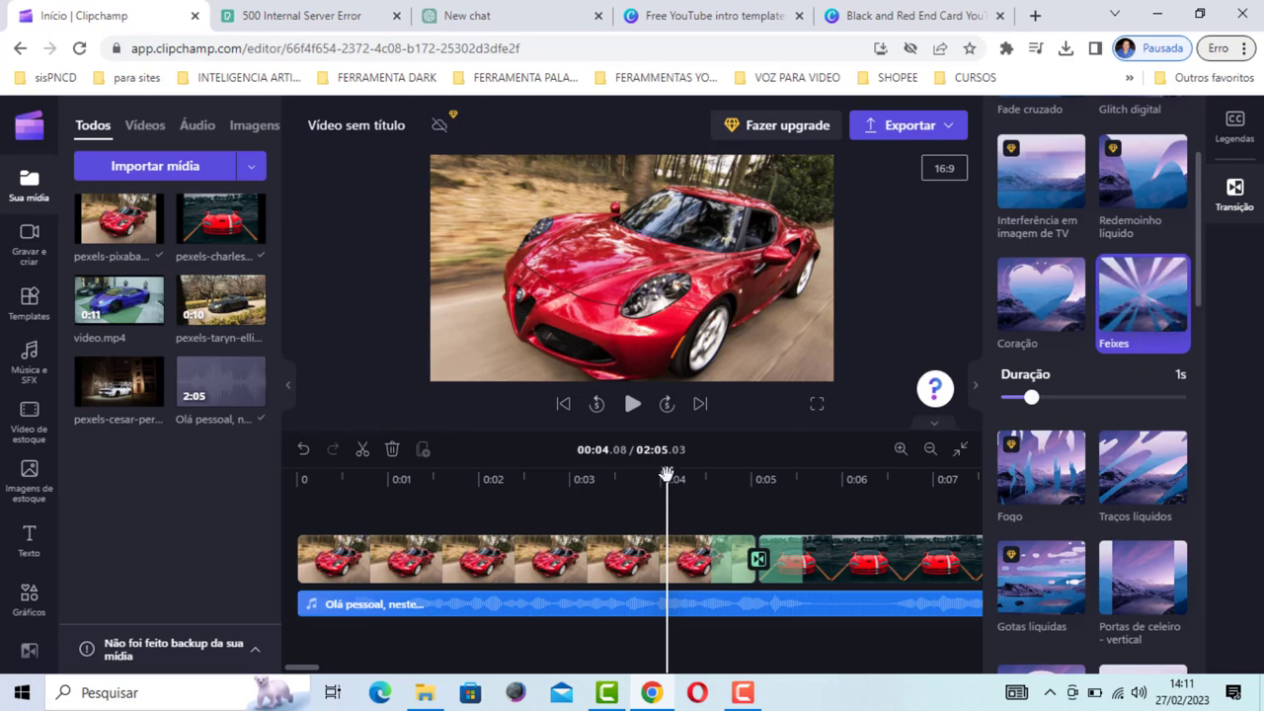
Step: Preview the Feixes transition between the two photos and return the playhead to just before it
{"action": "left_click_drag", "start_coordinate": [667, 474], "coordinate": [698, 475]}
{"action": "left_click", "coordinate": [631, 404]}
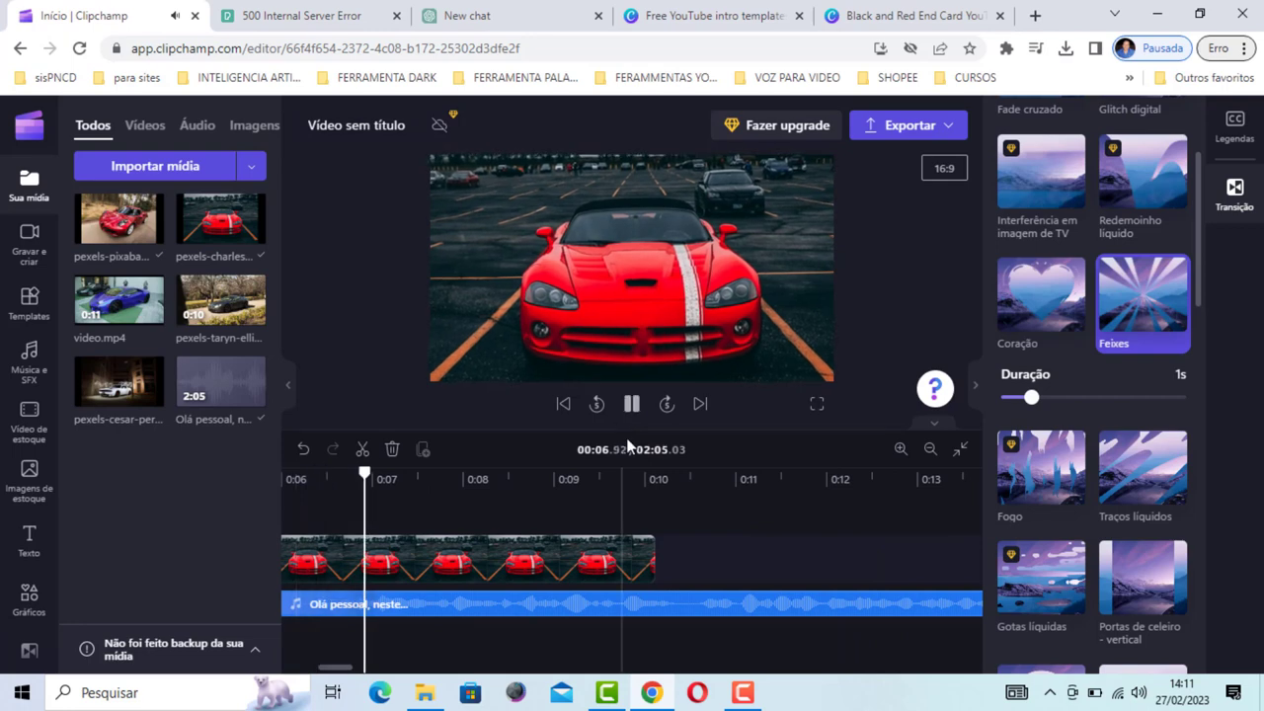
{"action": "left_click", "coordinate": [634, 406]}
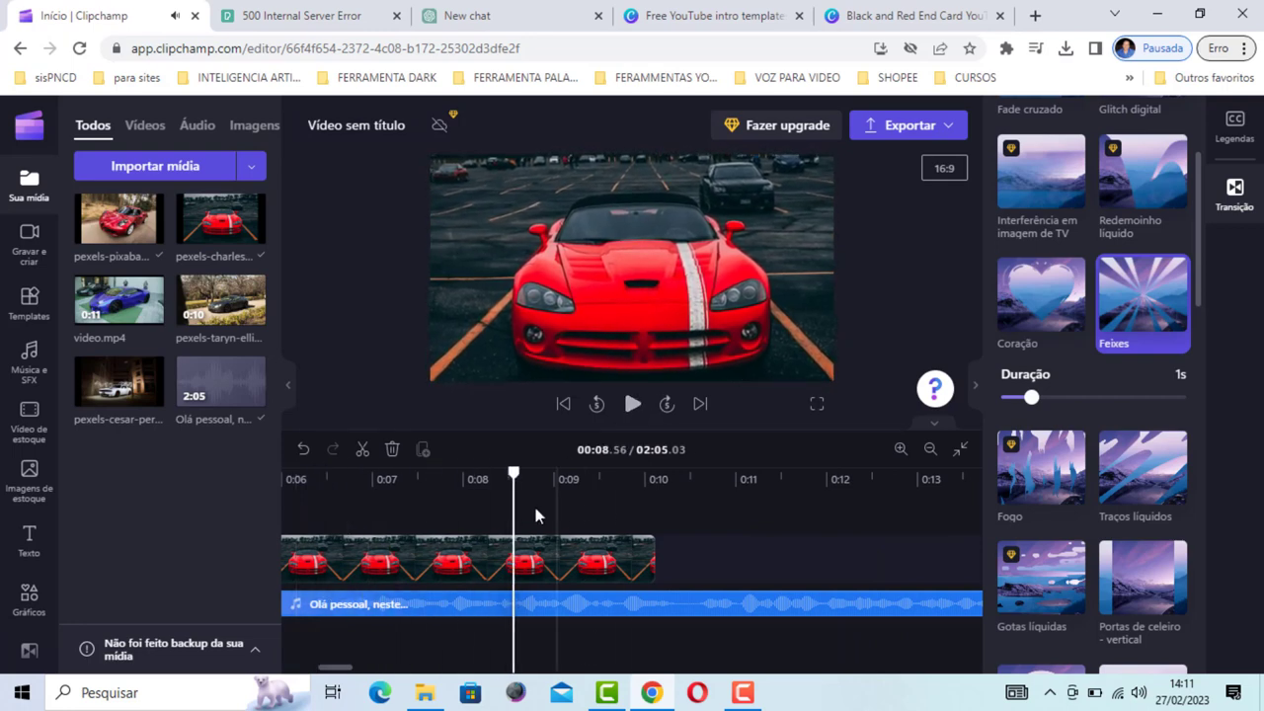
{"action": "left_click_drag", "start_coordinate": [515, 475], "coordinate": [405, 492]}
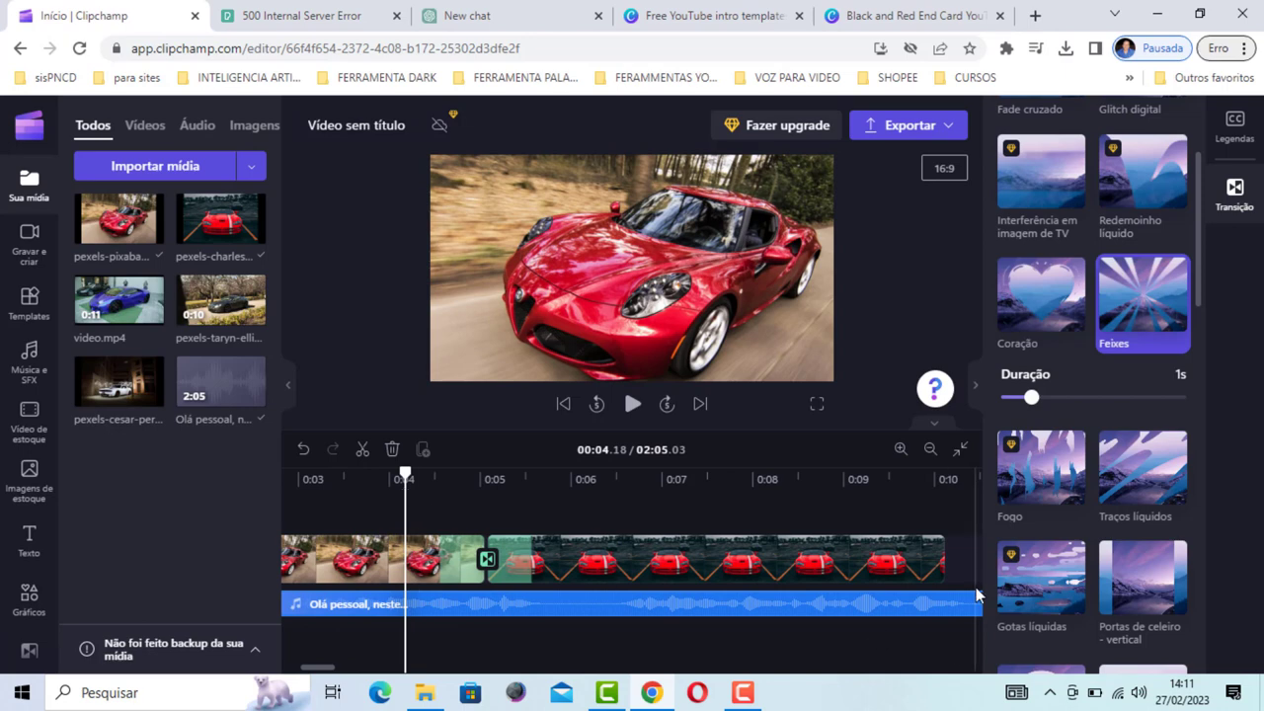
Step: Extend the end of the purple car clip video.mp4 to its full length, at about 0:16 on the timeline
{"action": "left_click_drag", "start_coordinate": [318, 666], "coordinate": [379, 660]}
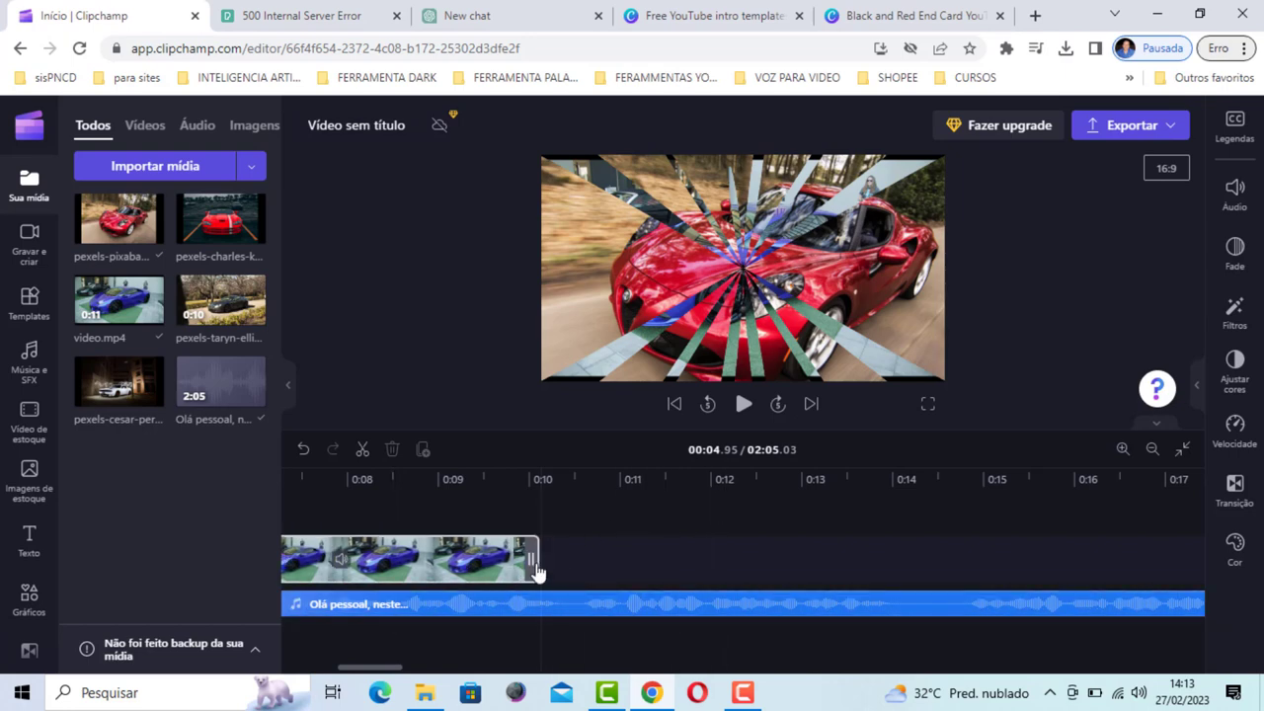
{"action": "left_click_drag", "start_coordinate": [533, 561], "coordinate": [1064, 569]}
{"action": "left_click_drag", "start_coordinate": [367, 668], "coordinate": [420, 667]}
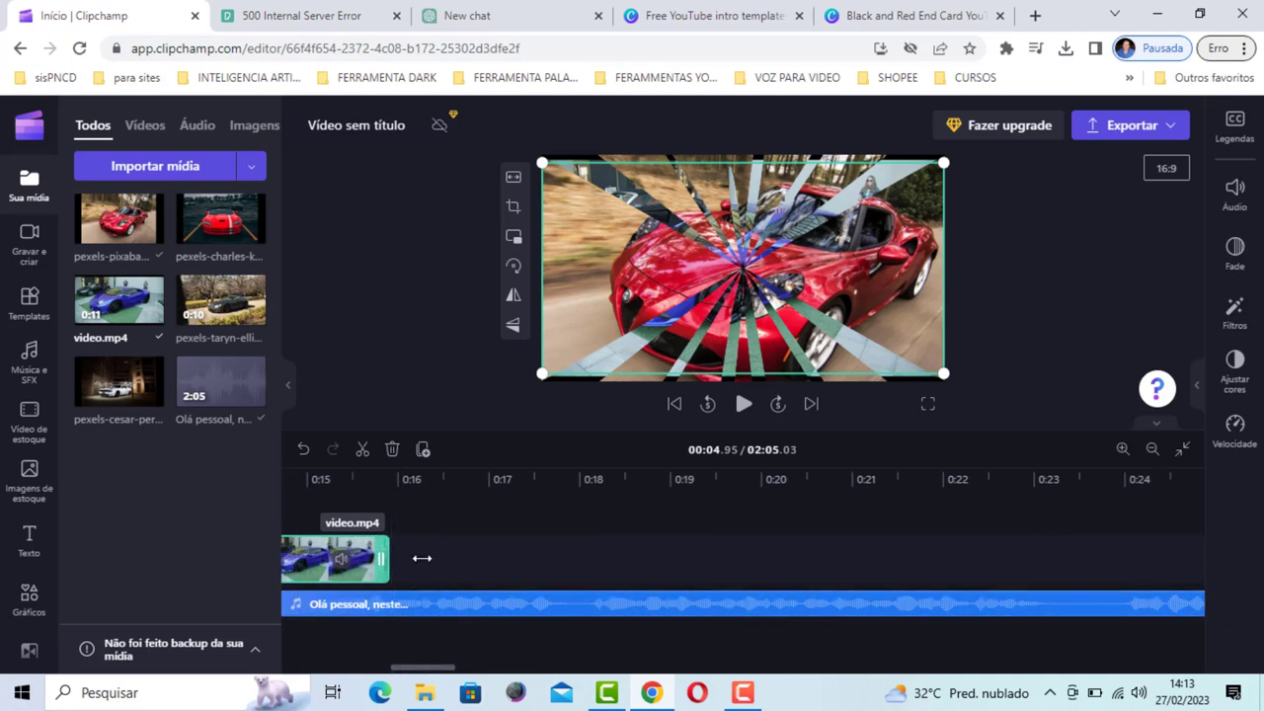
{"action": "left_click_drag", "start_coordinate": [421, 558], "coordinate": [585, 562]}
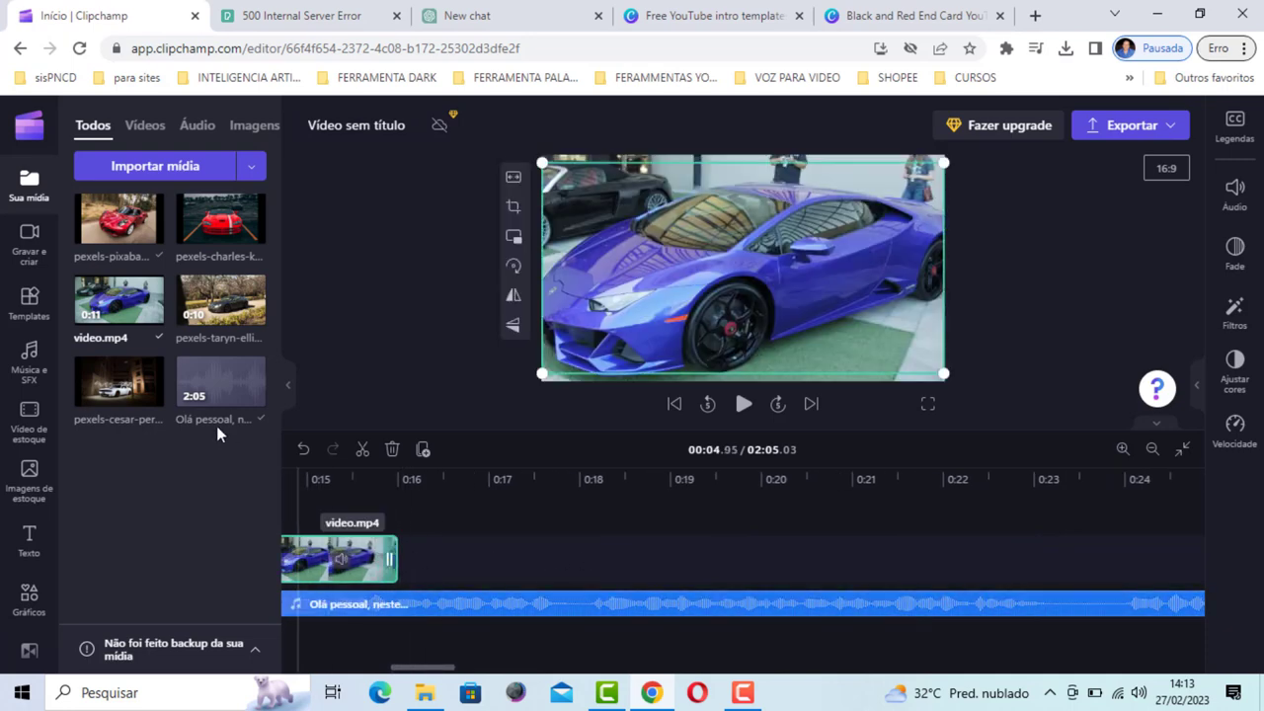
Step: Add the pexels-taryn-elliott-5309379.mp4 clip directly after the purple car clip on the video track
{"action": "left_click_drag", "start_coordinate": [237, 304], "coordinate": [481, 571]}
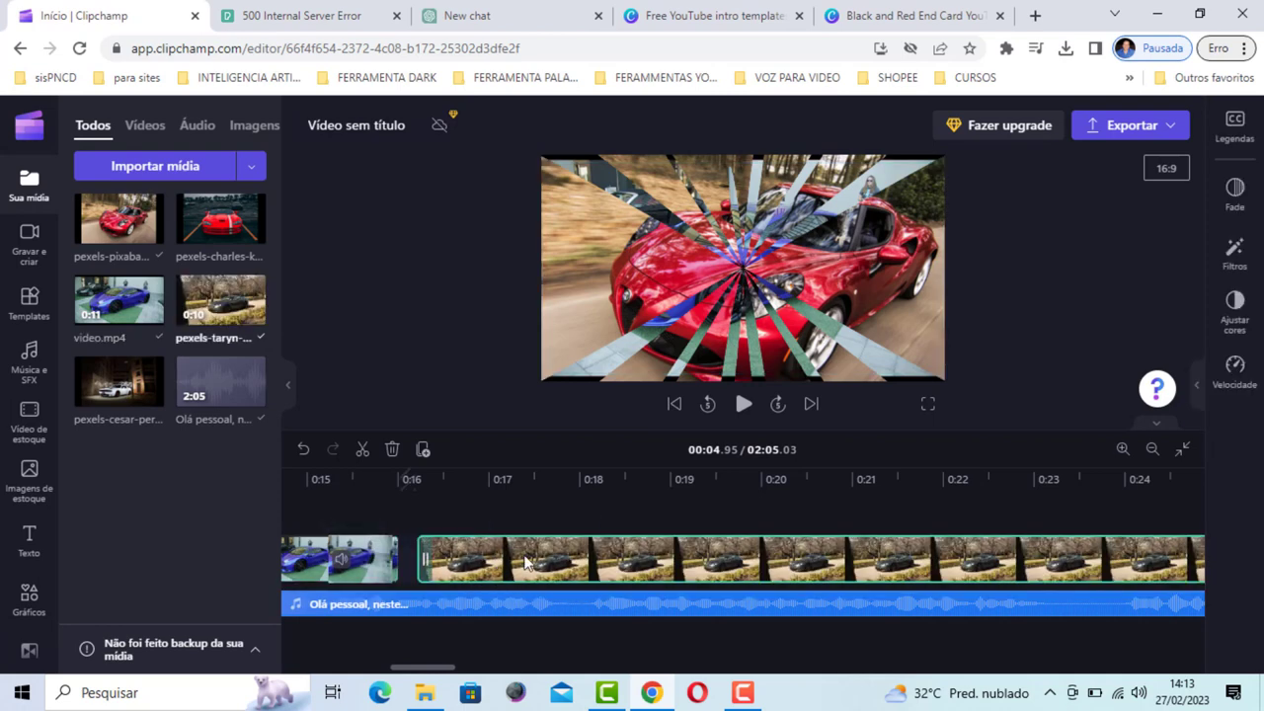
{"action": "left_click_drag", "start_coordinate": [484, 564], "coordinate": [481, 561]}
{"action": "left_click", "coordinate": [471, 559]}
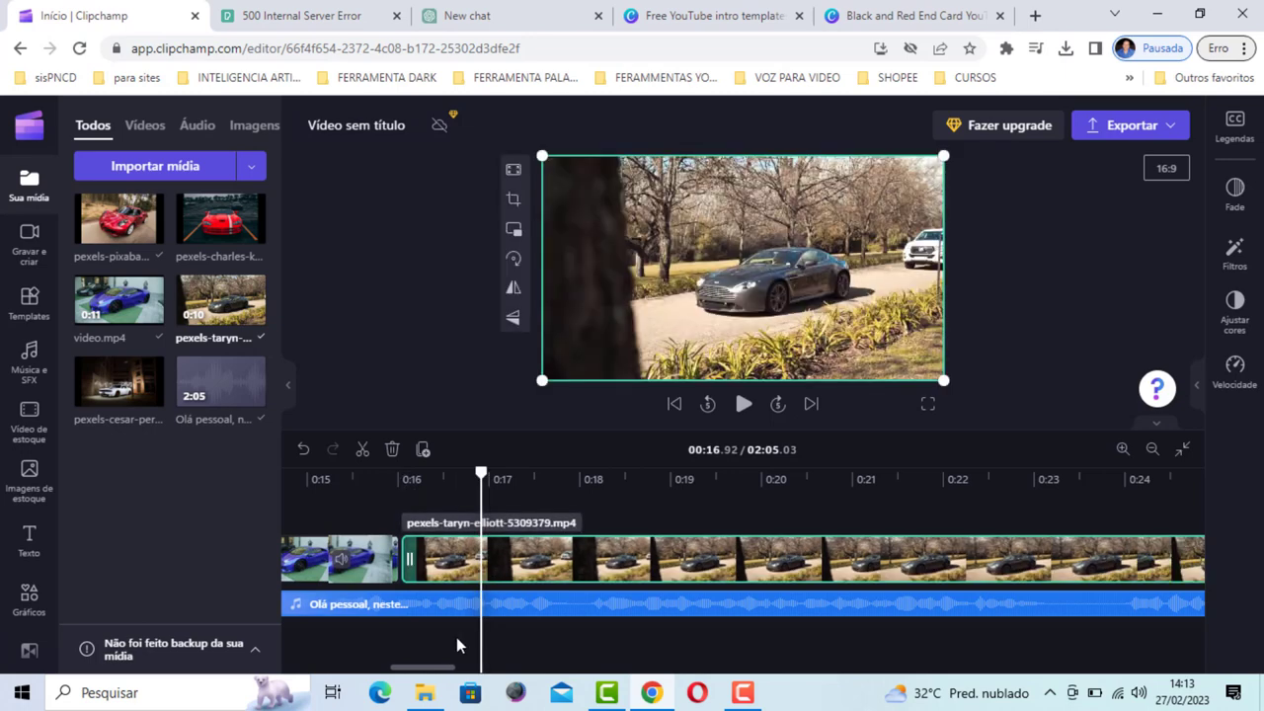
Step: Examine the stretch of narration that still lacks visuals after the last video clip
{"action": "left_click_drag", "start_coordinate": [439, 668], "coordinate": [491, 671]}
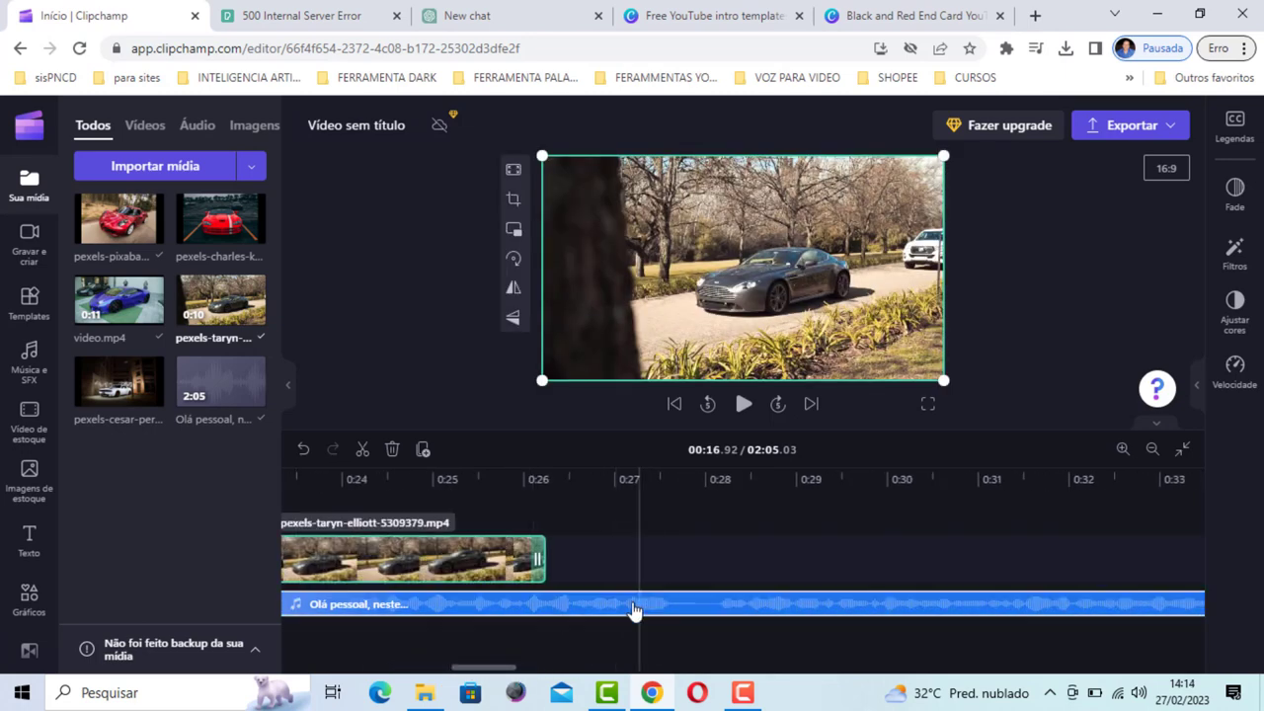
{"action": "left_click_drag", "start_coordinate": [494, 672], "coordinate": [1115, 668]}
{"action": "left_click_drag", "start_coordinate": [1011, 677], "coordinate": [487, 643]}
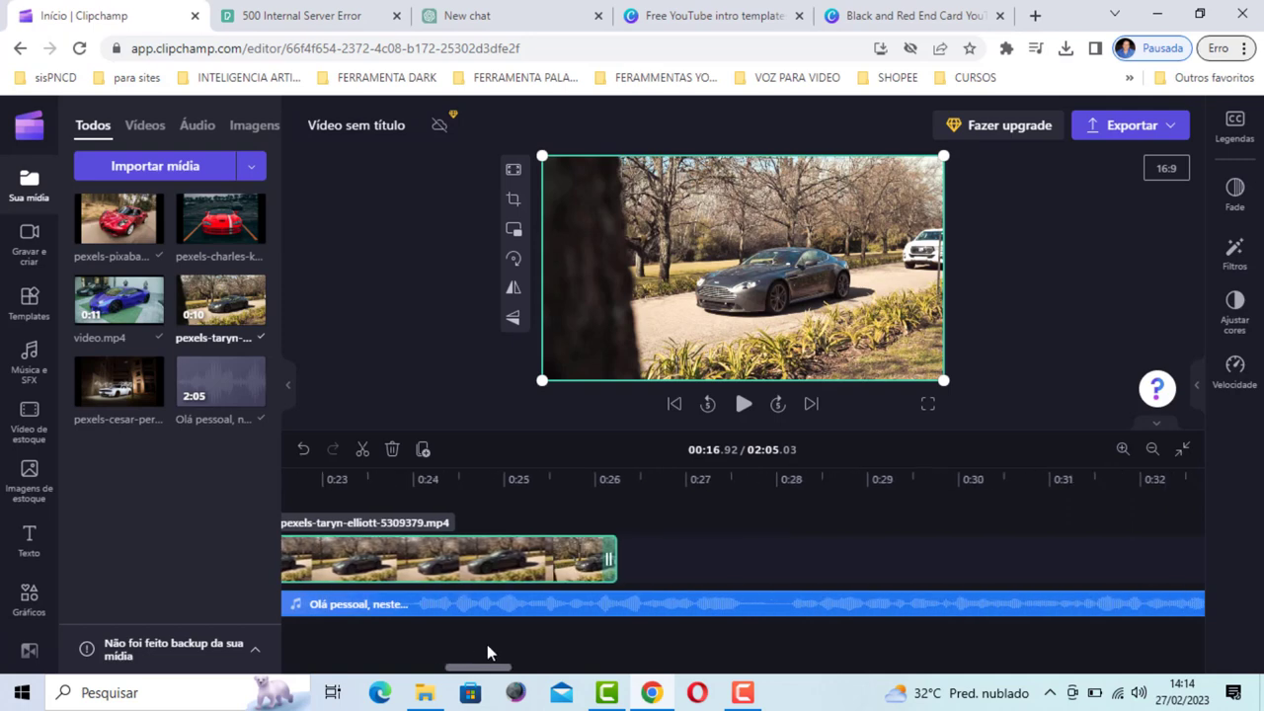
{"action": "mouse_move", "coordinate": [128, 219]}
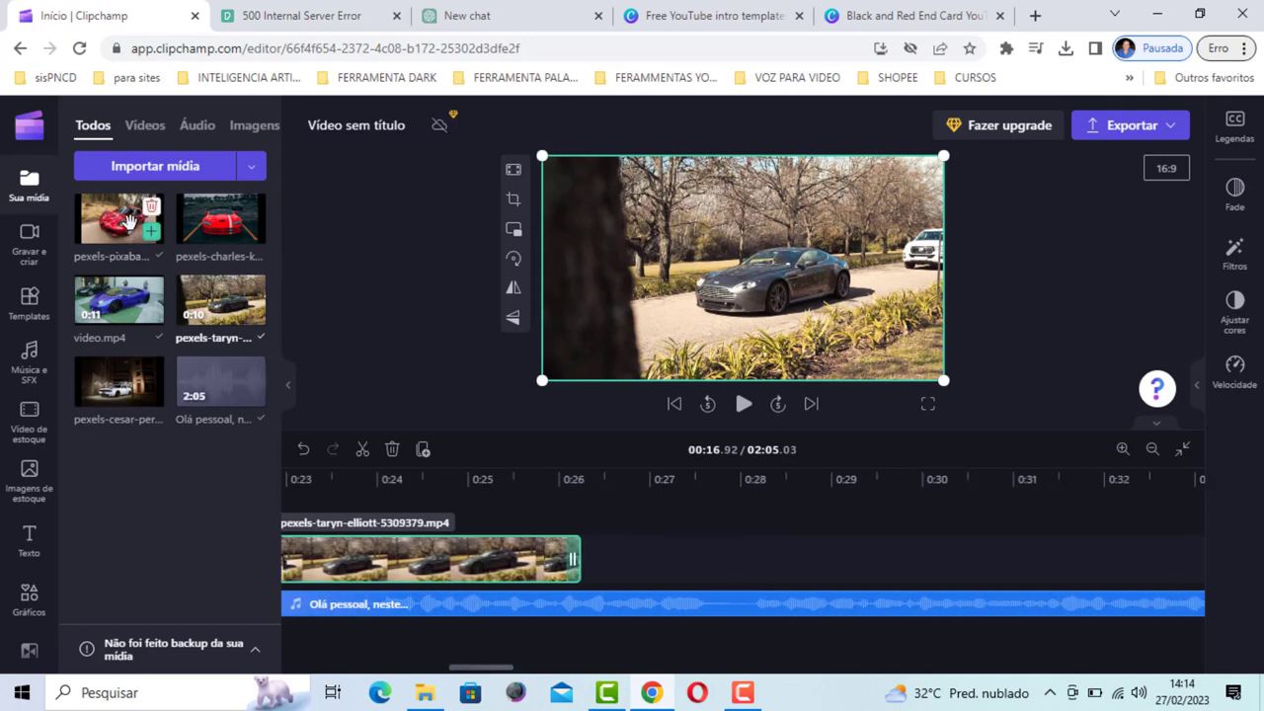
Step: Add the pexels-pixabay-210019.jpg photo after the last video clip and stretch its end to about 1:10 on the timeline
{"action": "left_click_drag", "start_coordinate": [432, 358], "coordinate": [598, 572]}
{"action": "left_click_drag", "start_coordinate": [485, 668], "coordinate": [512, 674]}
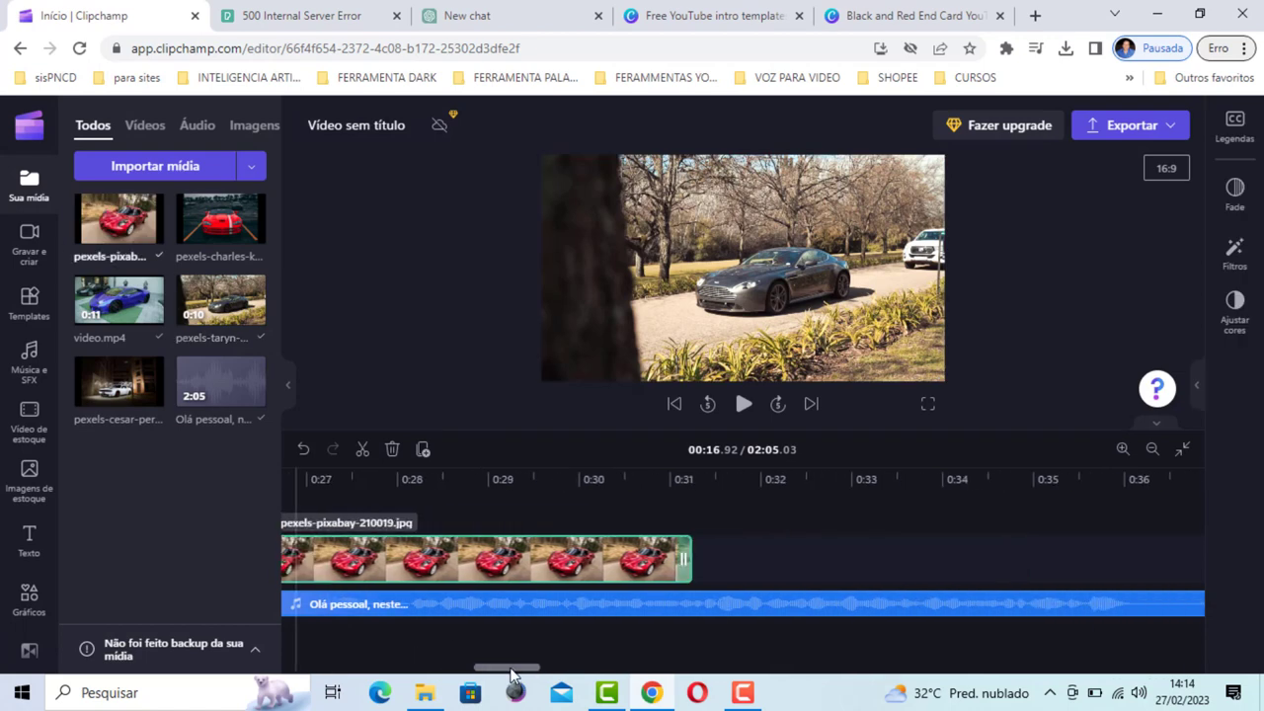
{"action": "left_click_drag", "start_coordinate": [684, 558], "coordinate": [1257, 566]}
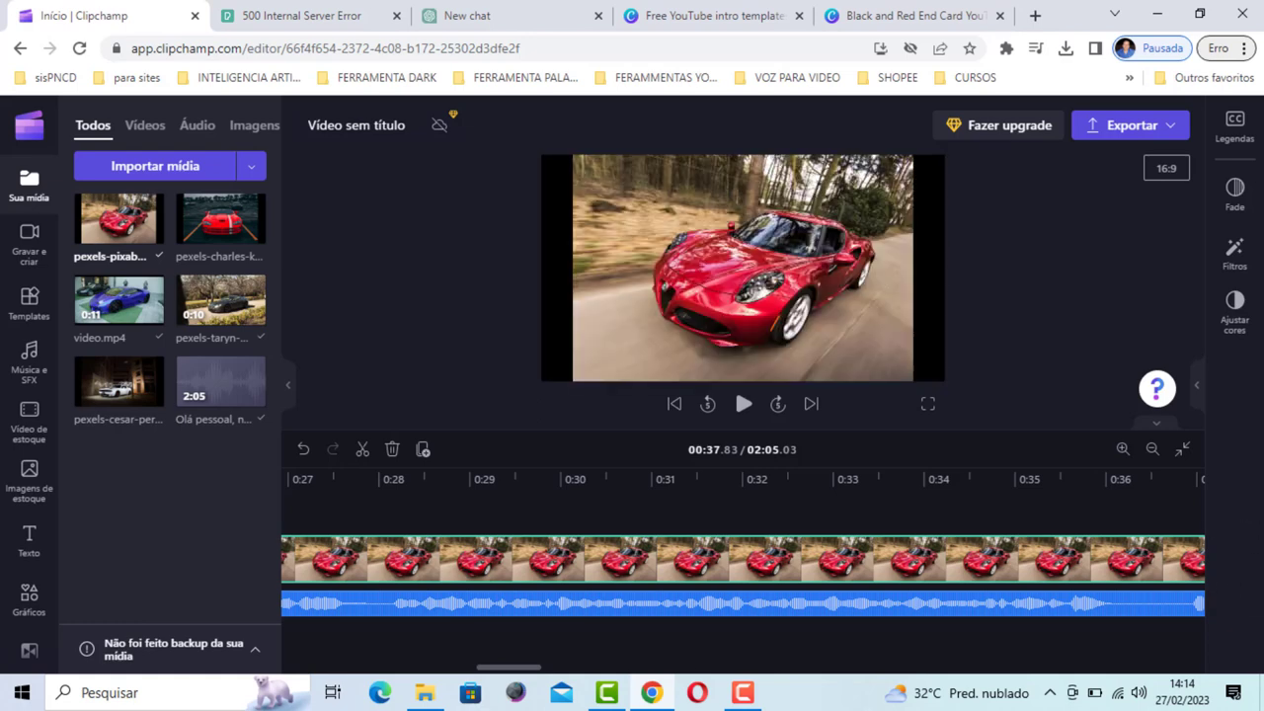
{"action": "left_click_drag", "start_coordinate": [522, 668], "coordinate": [589, 671]}
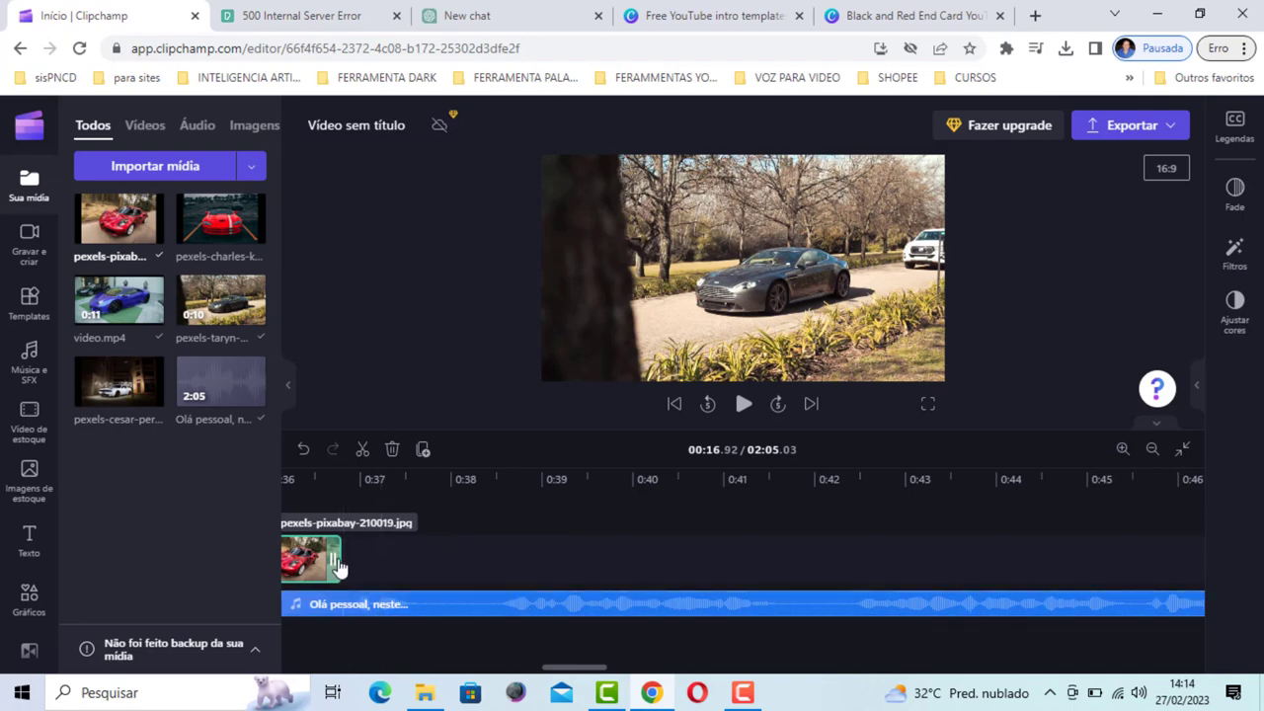
{"action": "left_click_drag", "start_coordinate": [342, 557], "coordinate": [1195, 573]}
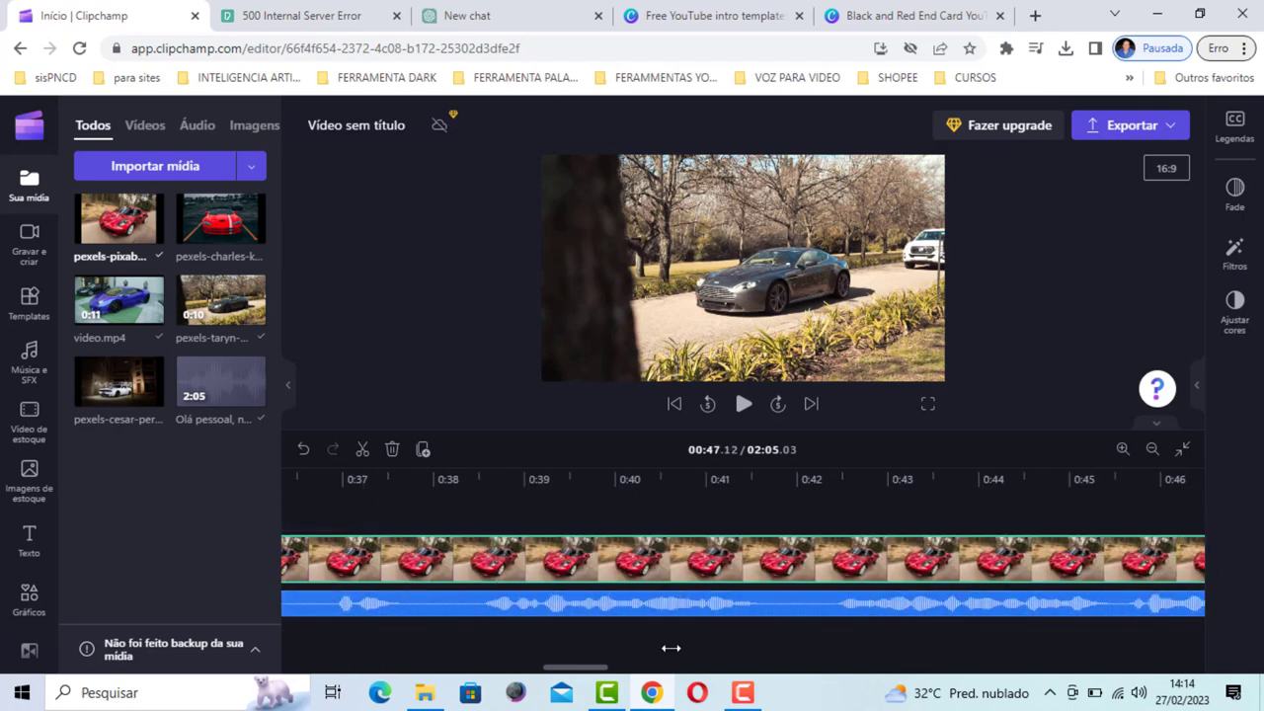
{"action": "left_click_drag", "start_coordinate": [578, 667], "coordinate": [647, 668]}
{"action": "left_click_drag", "start_coordinate": [358, 563], "coordinate": [1062, 576]}
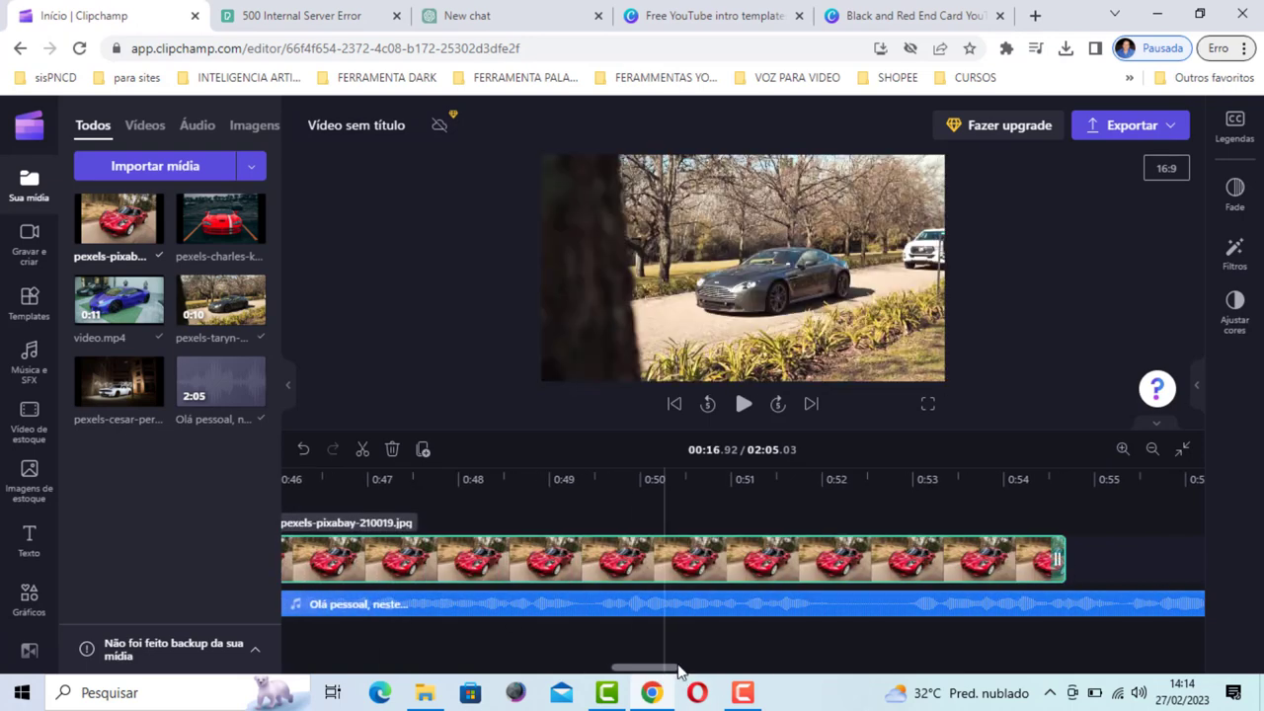
{"action": "left_click_drag", "start_coordinate": [678, 671], "coordinate": [707, 669]}
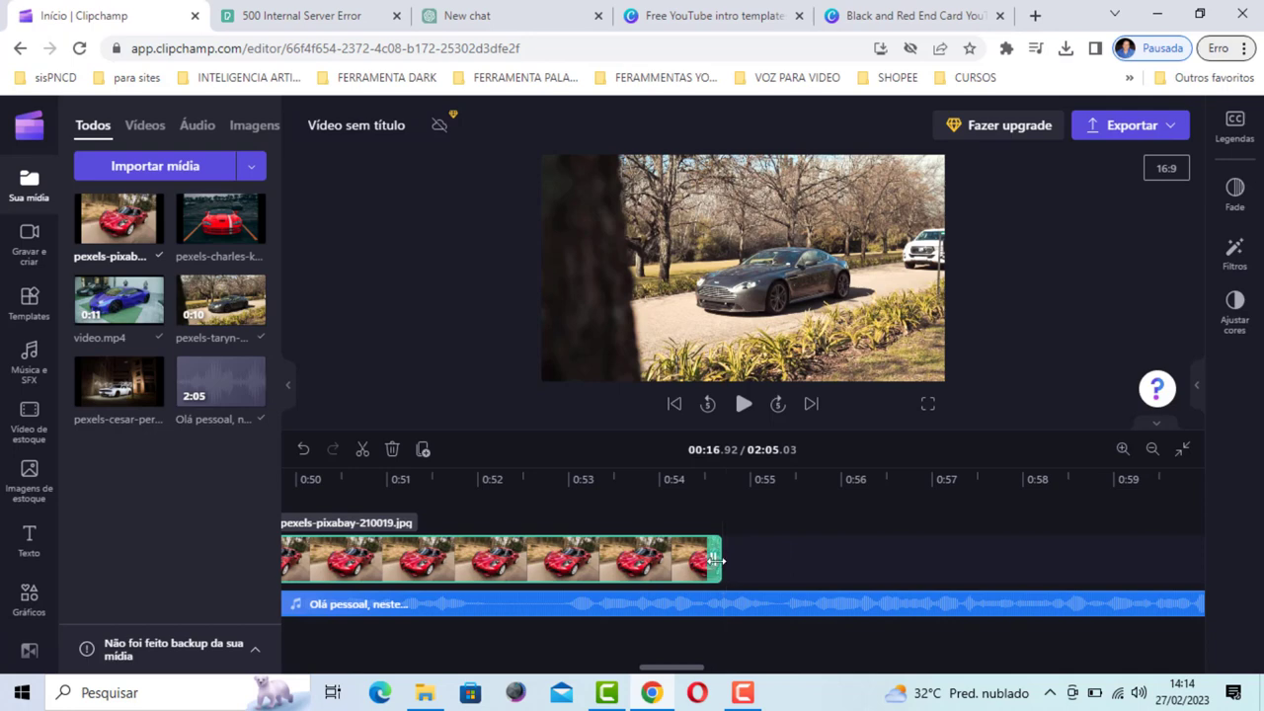
{"action": "left_click_drag", "start_coordinate": [715, 560], "coordinate": [1185, 562]}
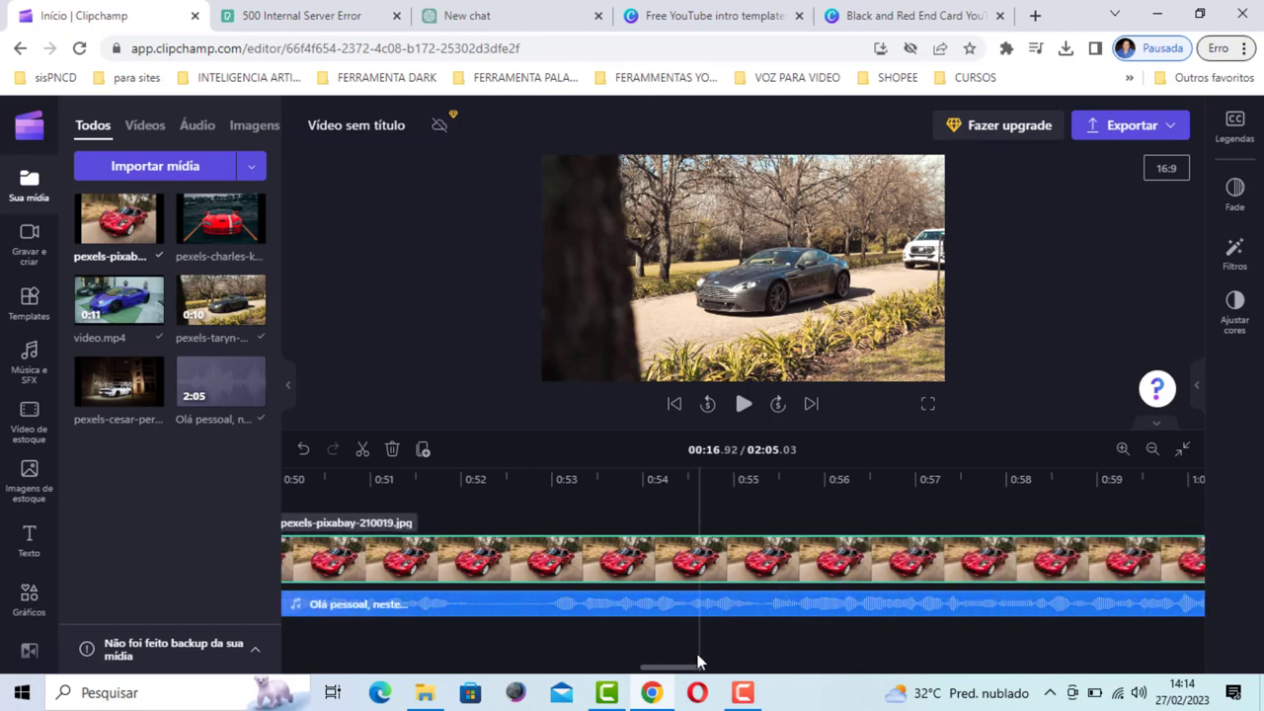
{"action": "left_click_drag", "start_coordinate": [698, 662], "coordinate": [734, 669]}
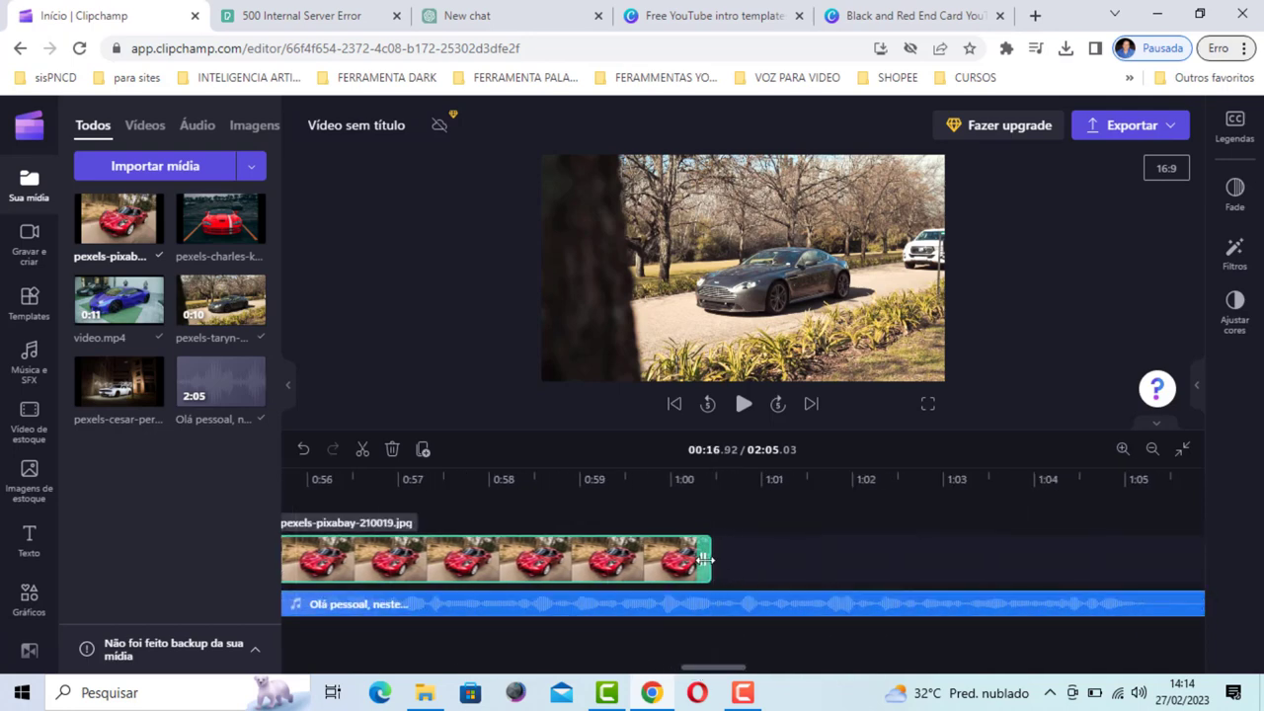
{"action": "left_click_drag", "start_coordinate": [705, 560], "coordinate": [1220, 584]}
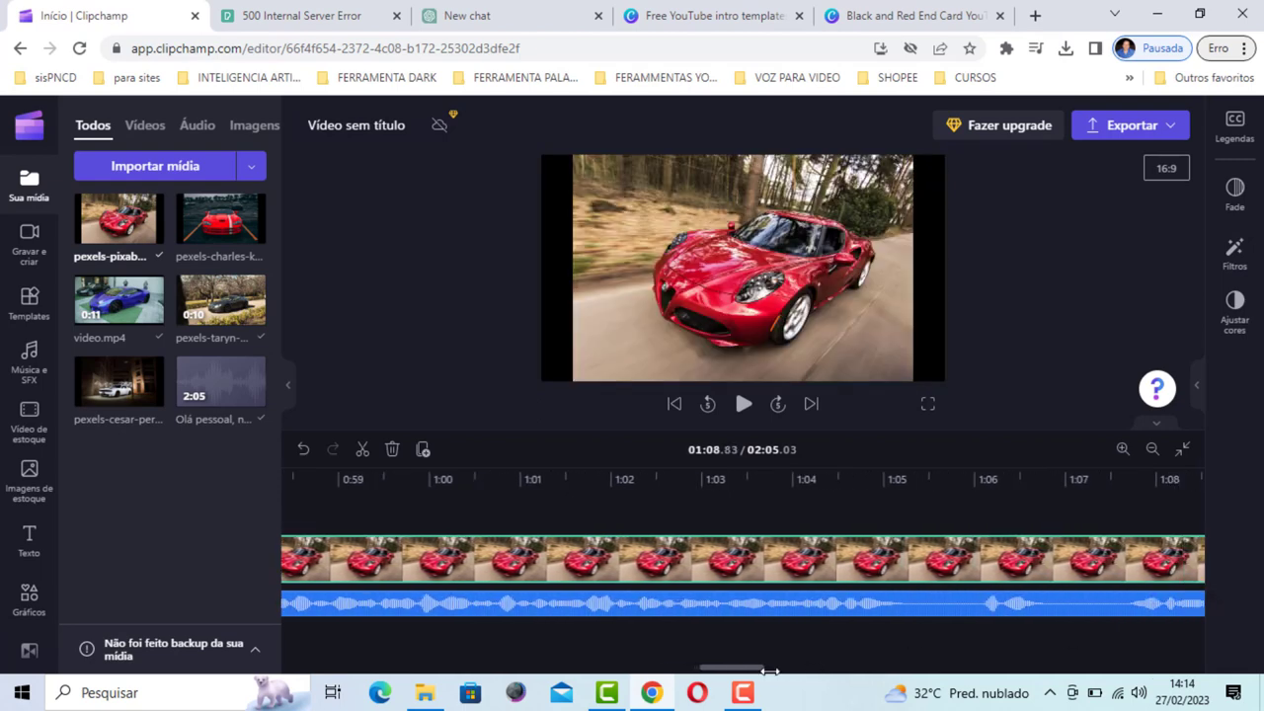
{"action": "left_click_drag", "start_coordinate": [769, 670], "coordinate": [807, 672]}
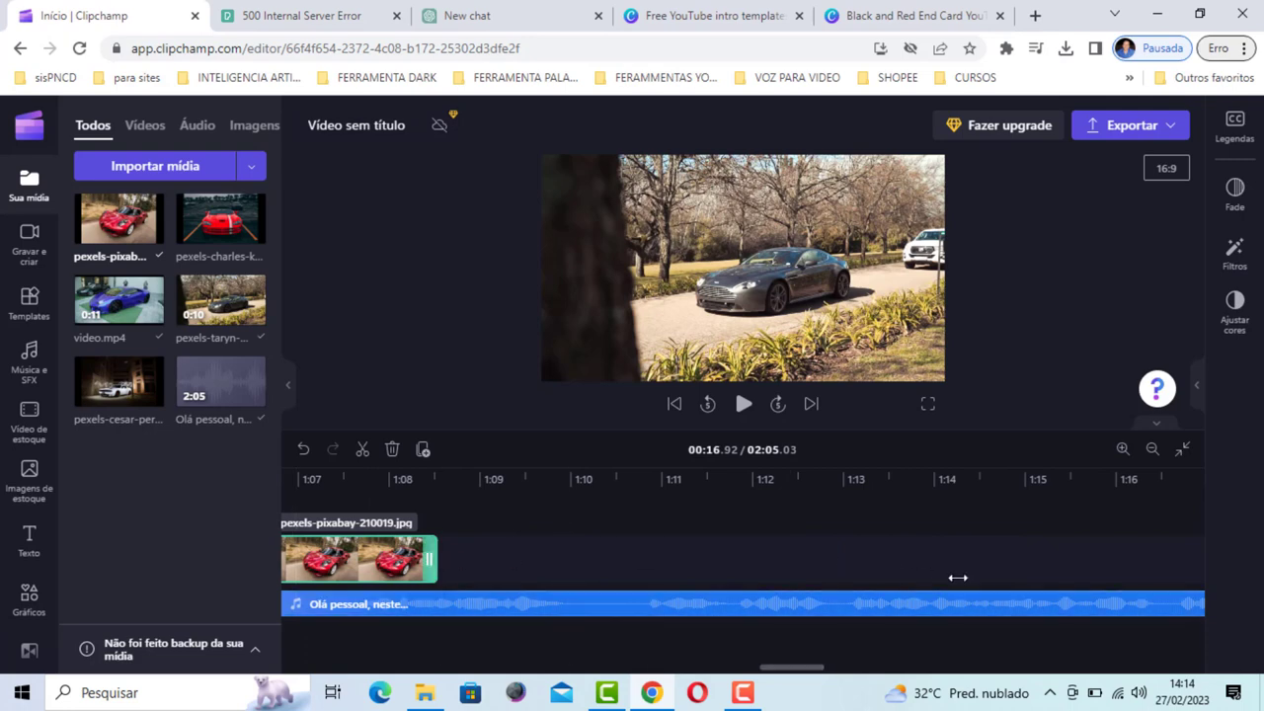
{"action": "left_click_drag", "start_coordinate": [957, 576], "coordinate": [1131, 583]}
Step: Import the music file Chasing Down a Vision - Bail Bonds from the MUSICA PARA VÍDEO folder into the project media
{"action": "left_click_drag", "start_coordinate": [792, 667], "coordinate": [287, 669]}
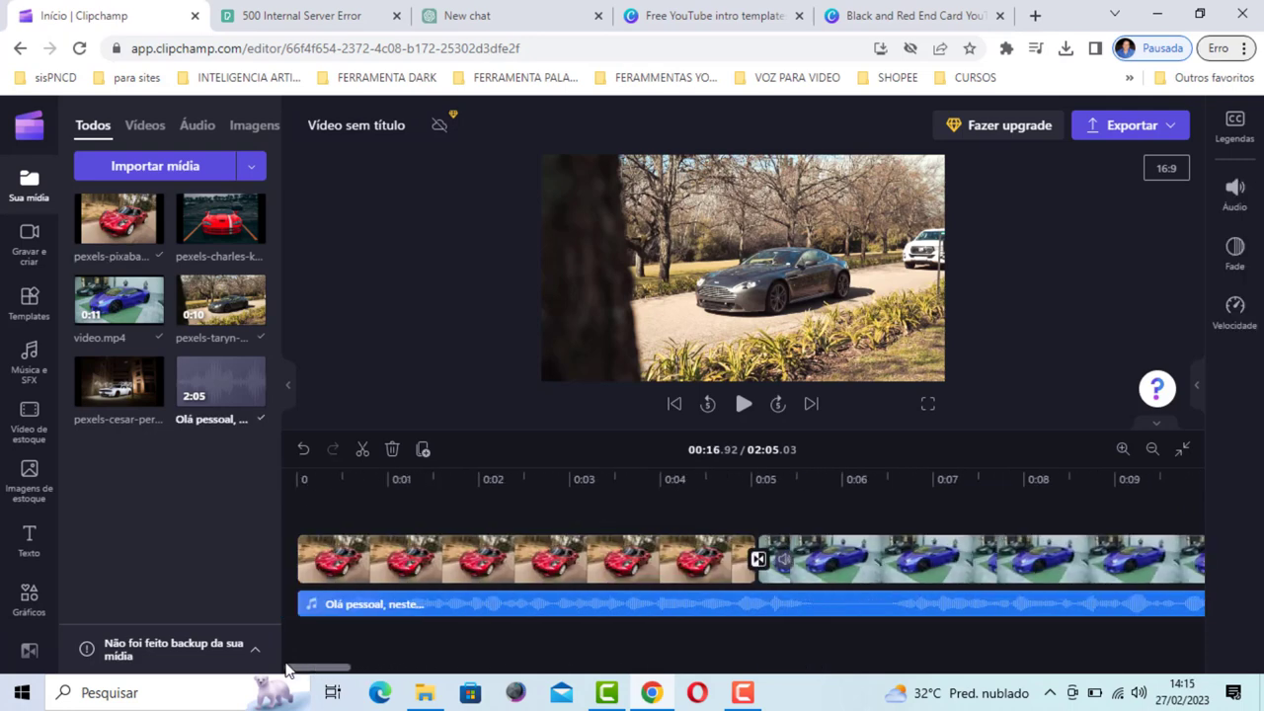
{"action": "left_click", "coordinate": [150, 168]}
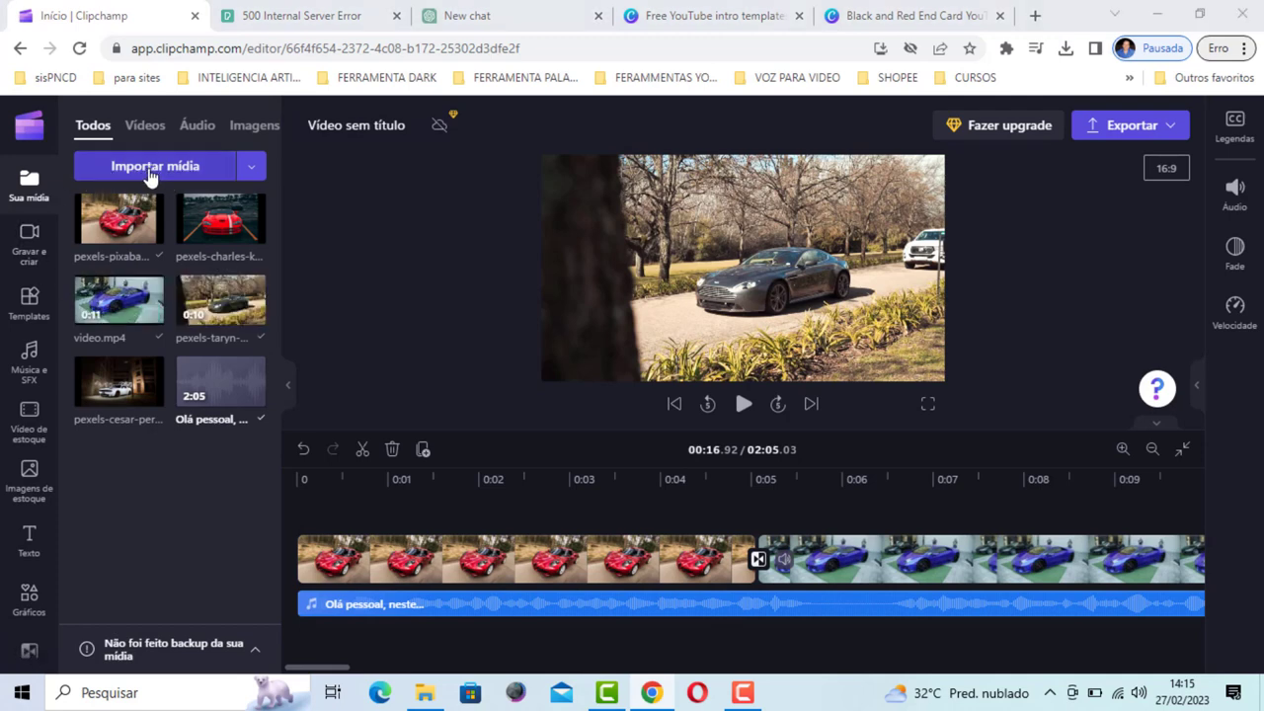
{"action": "double_click", "coordinate": [321, 286]}
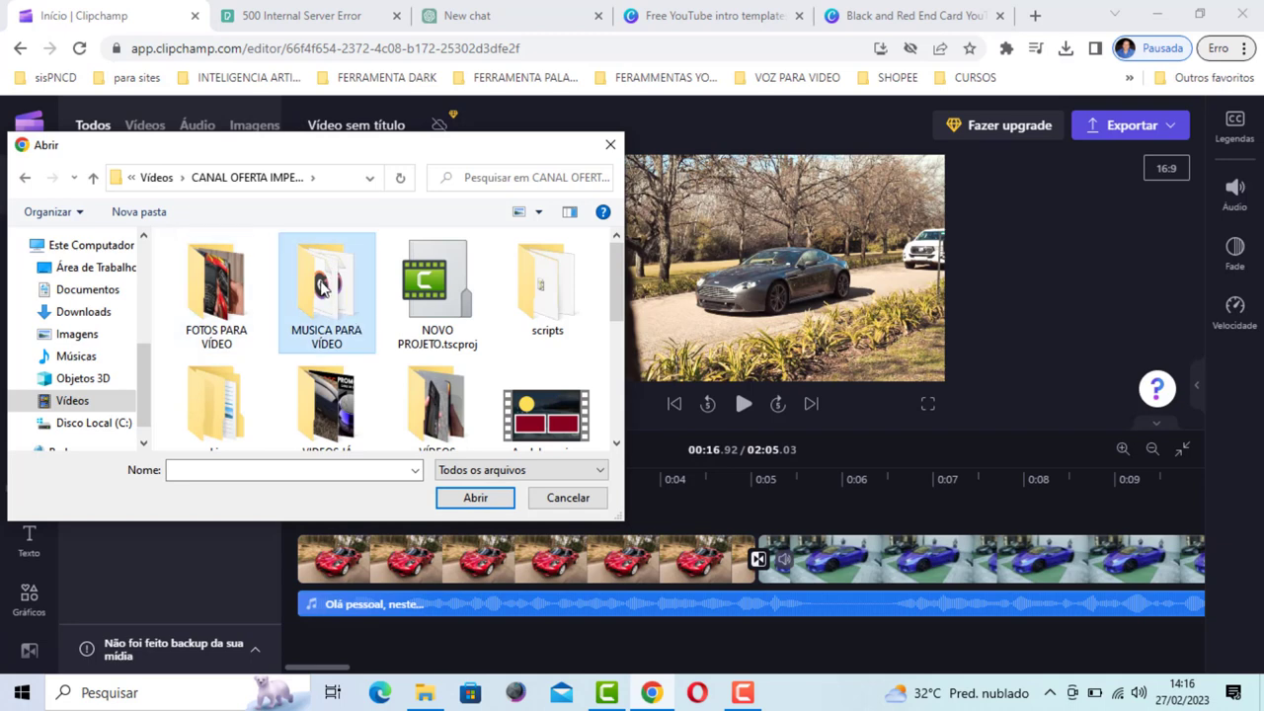
{"action": "left_click", "coordinate": [232, 288]}
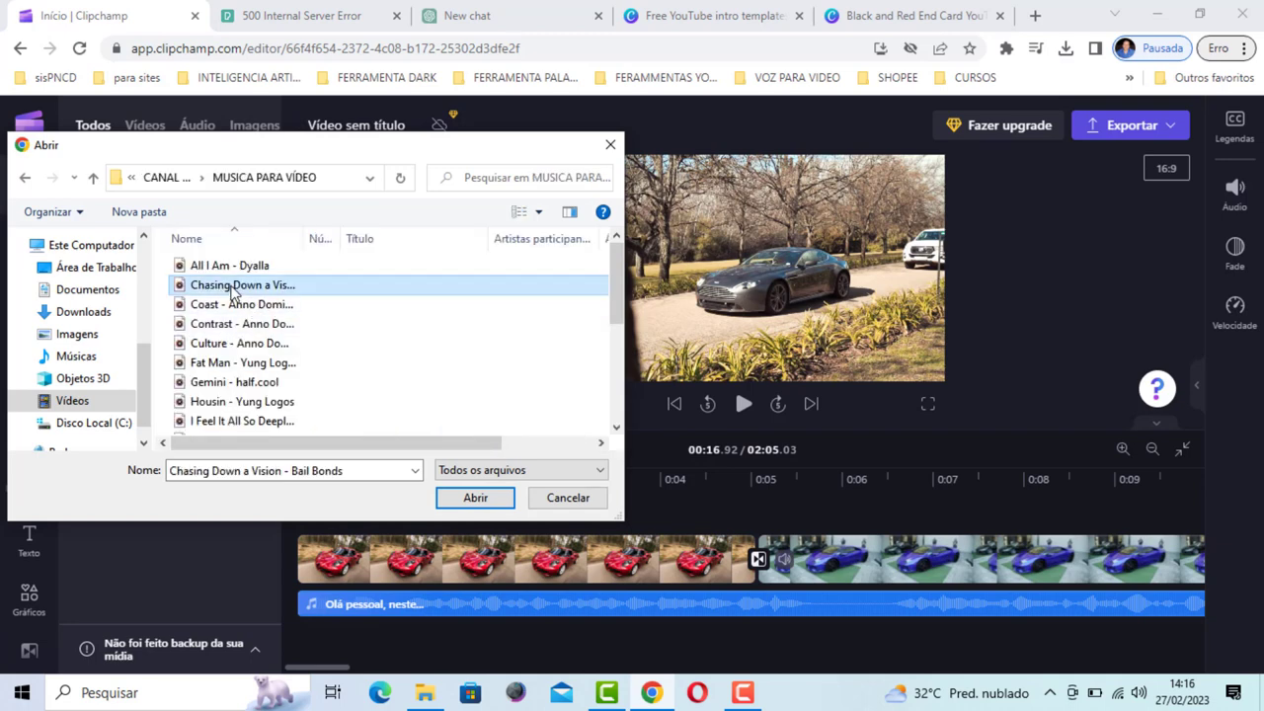
{"action": "left_click", "coordinate": [482, 497]}
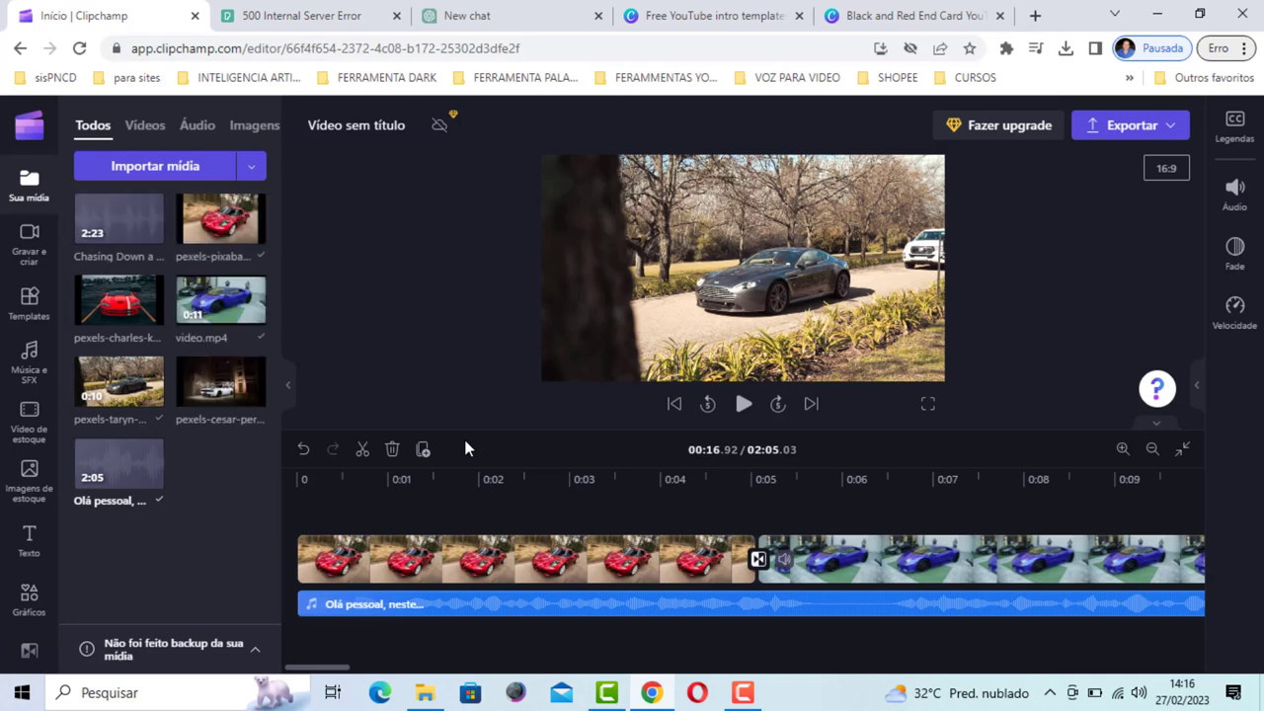
Step: Place the Chasing Down a Vision - Bail Bonds.mp3 music on its own track above the video track, starting at 0
{"action": "mouse_move", "coordinate": [230, 356]}
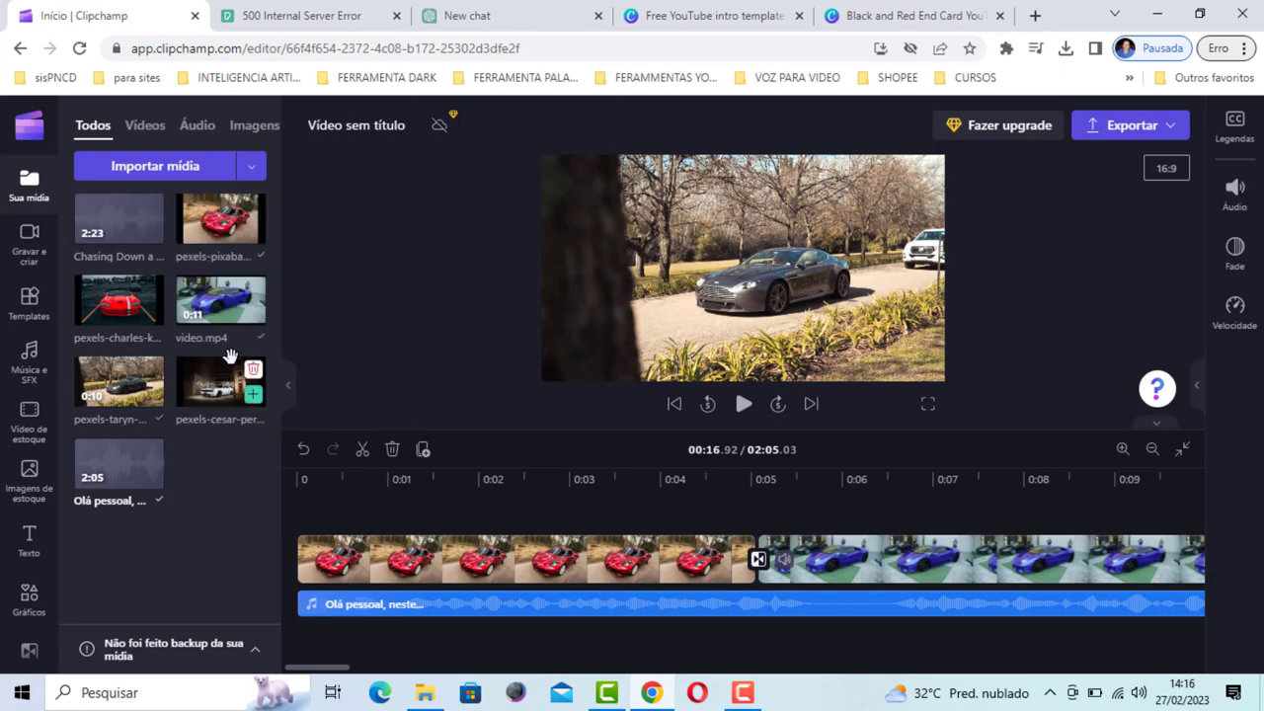
{"action": "mouse_move", "coordinate": [133, 237]}
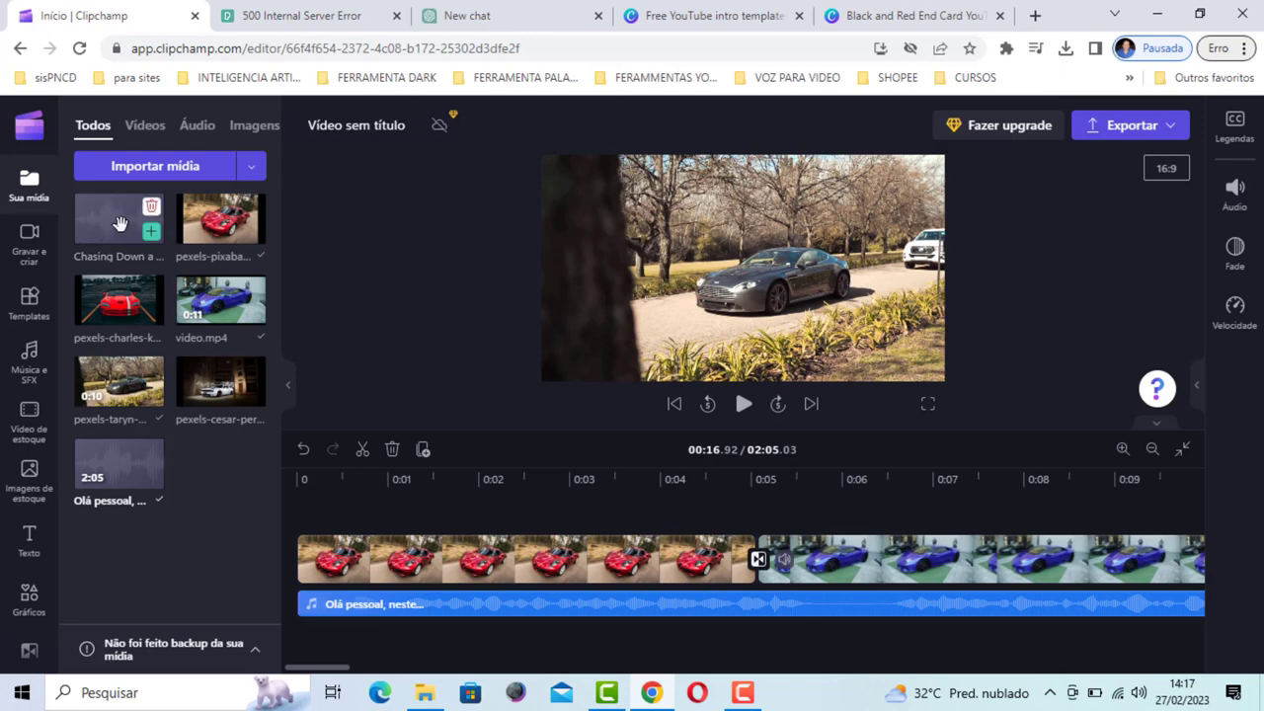
{"action": "left_click_drag", "start_coordinate": [119, 224], "coordinate": [426, 541]}
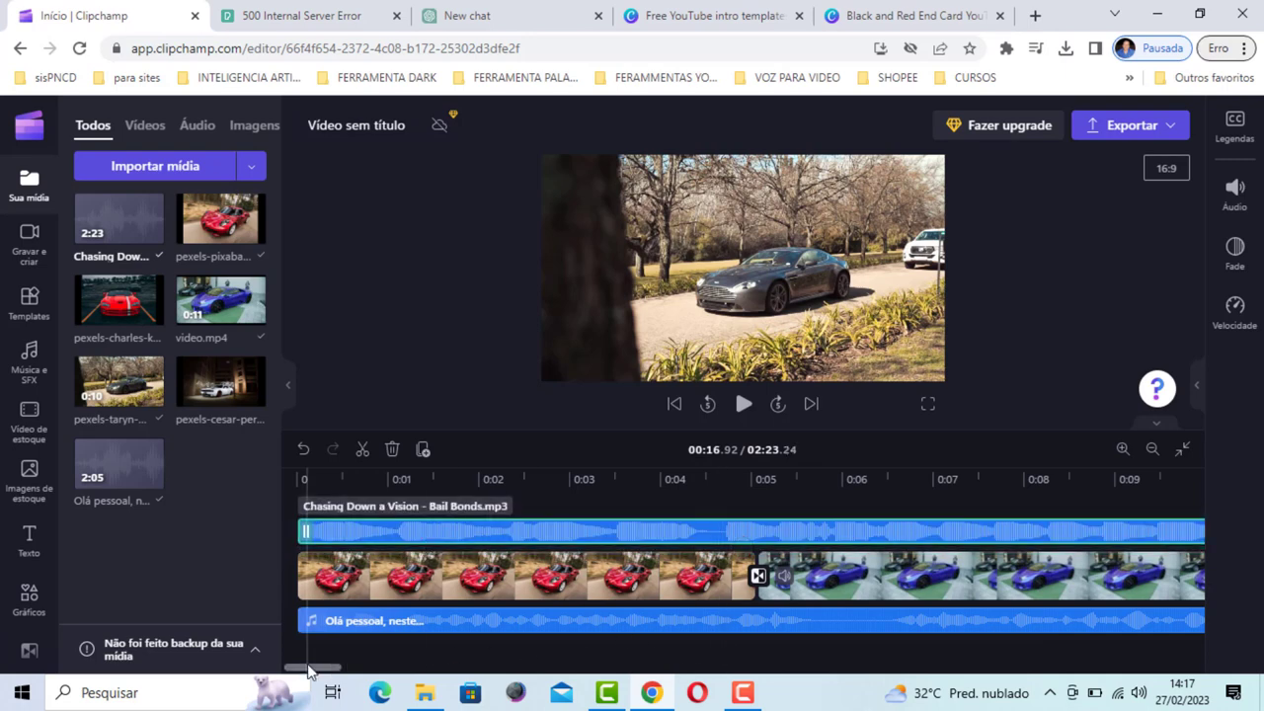
Step: Move the playhead to the end of the stretched red car photo, at about 1:10 on the timeline
{"action": "left_click_drag", "start_coordinate": [313, 667], "coordinate": [580, 697]}
{"action": "left_click_drag", "start_coordinate": [670, 667], "coordinate": [707, 668]}
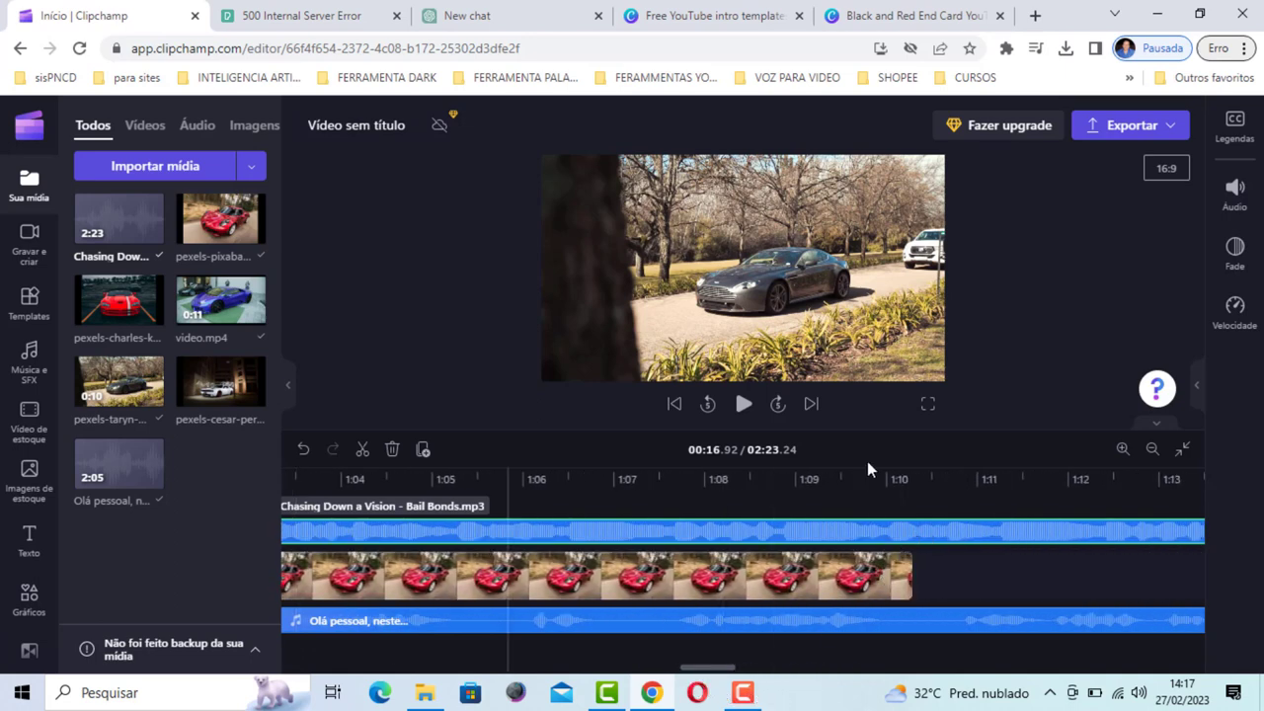
{"action": "left_click_drag", "start_coordinate": [698, 667], "coordinate": [395, 661]}
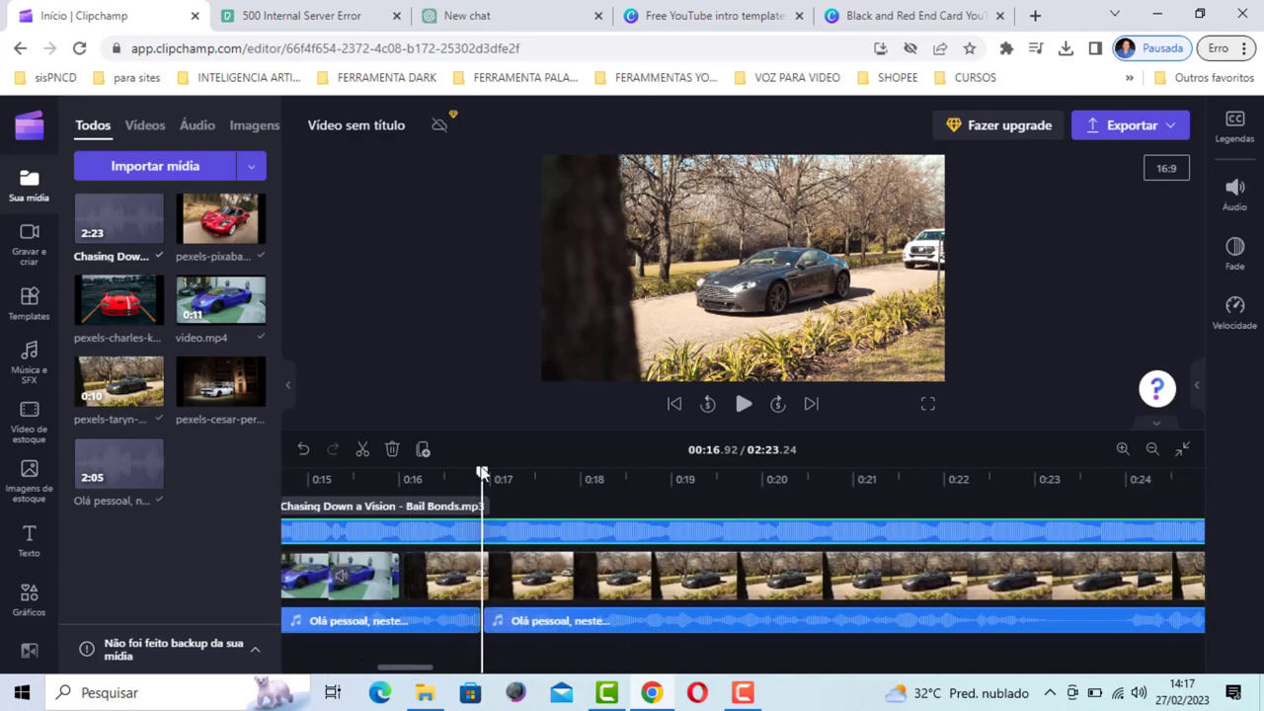
{"action": "left_click_drag", "start_coordinate": [482, 472], "coordinate": [1260, 541]}
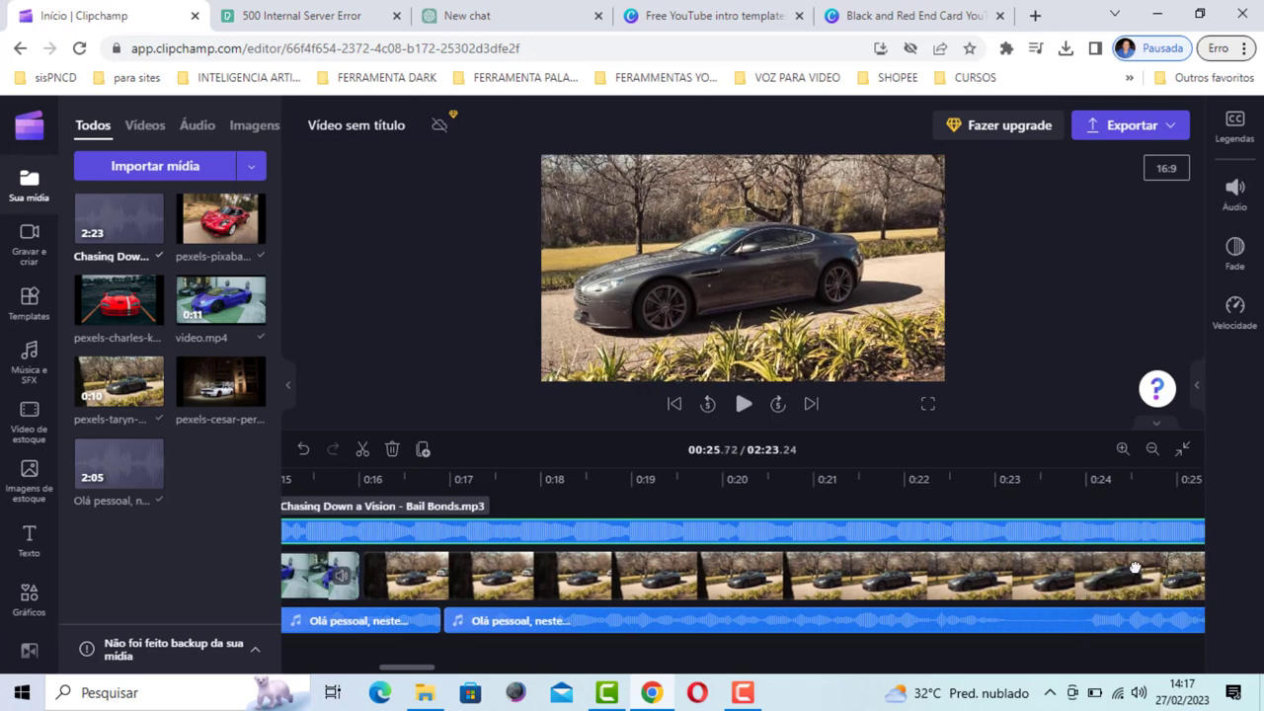
{"action": "left_click_drag", "start_coordinate": [1135, 569], "coordinate": [1135, 569]}
{"action": "left_click_drag", "start_coordinate": [389, 665], "coordinate": [464, 669]}
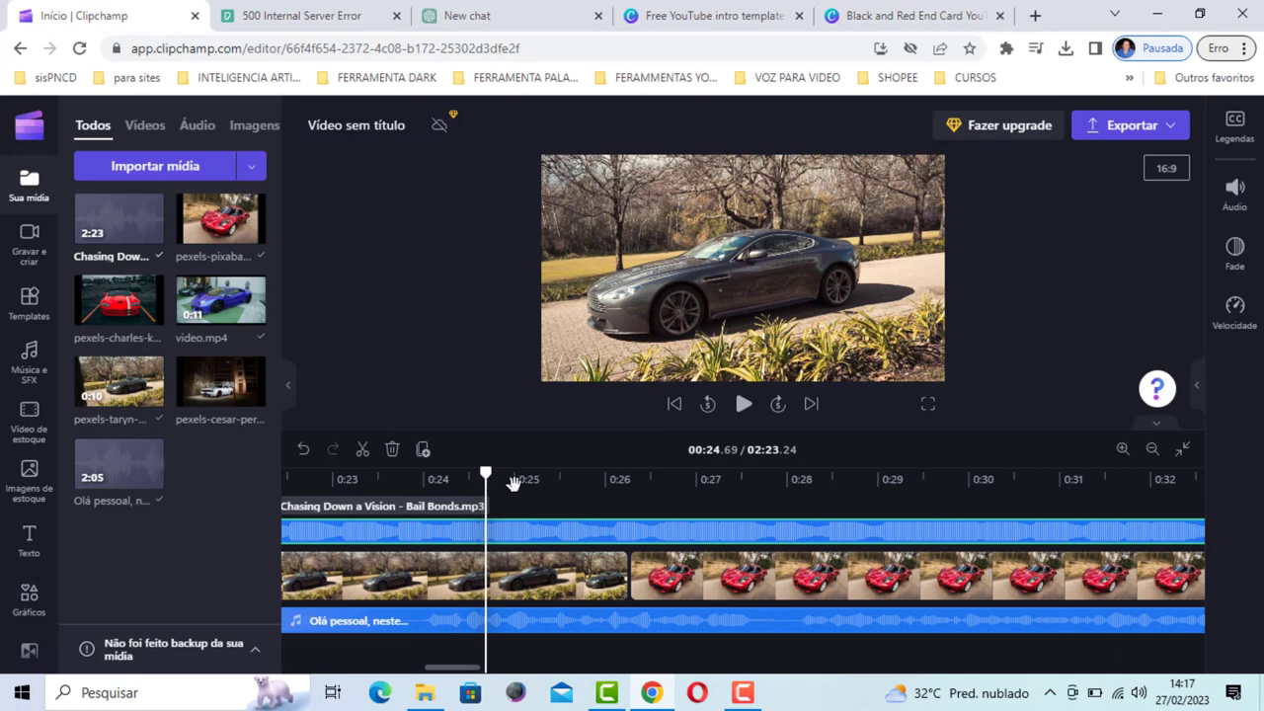
{"action": "left_click_drag", "start_coordinate": [512, 481], "coordinate": [911, 481]}
{"action": "left_click", "coordinate": [778, 404]}
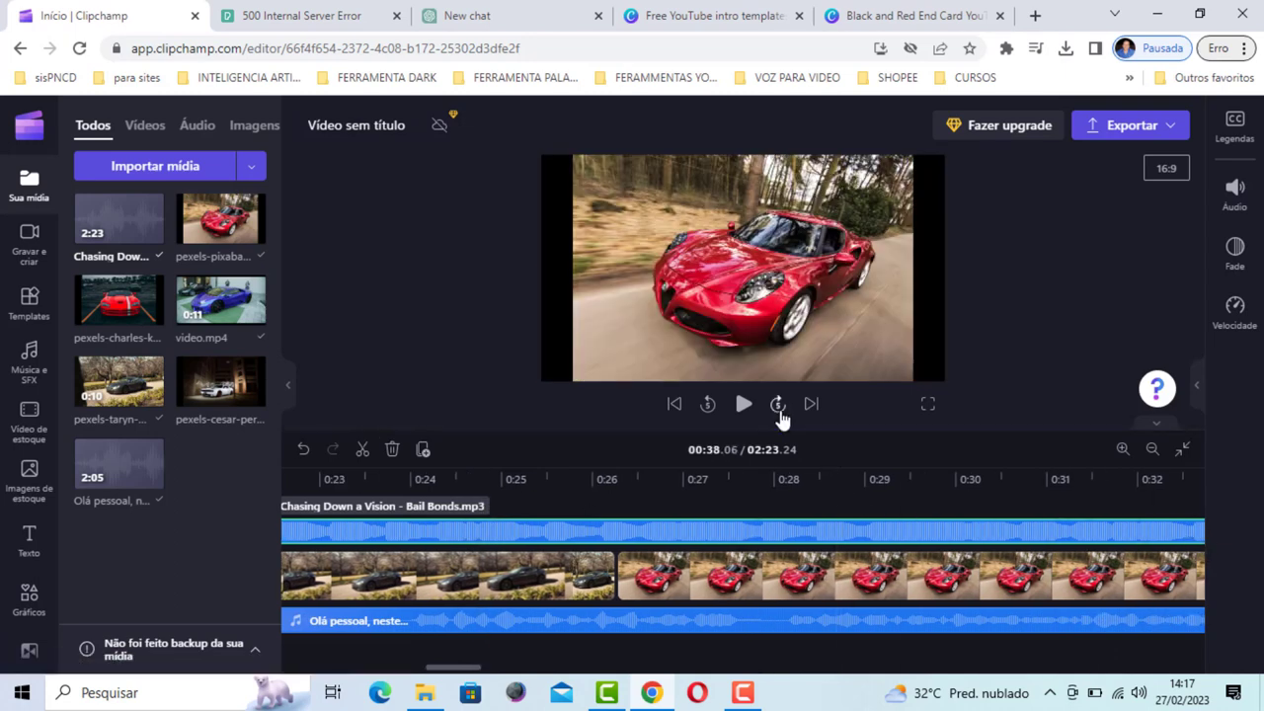
{"action": "left_click", "coordinate": [778, 405]}
{"action": "left_click", "coordinate": [777, 404]}
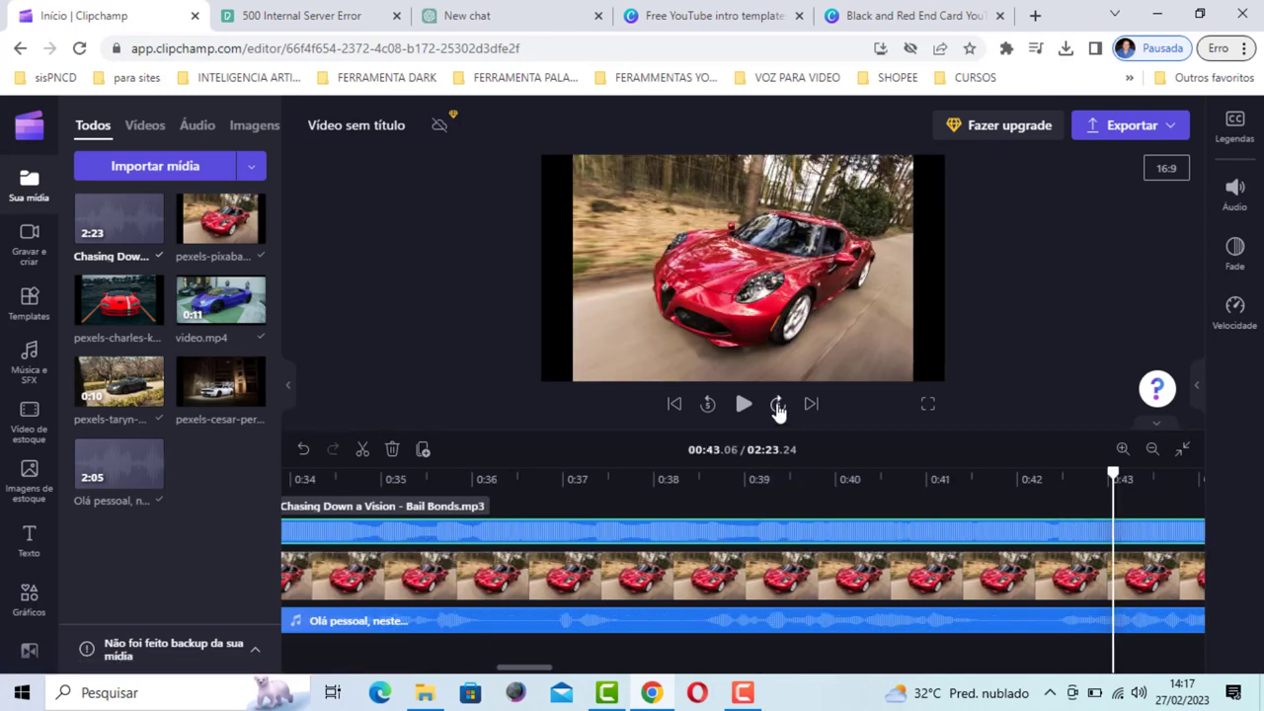
{"action": "left_click", "coordinate": [777, 405]}
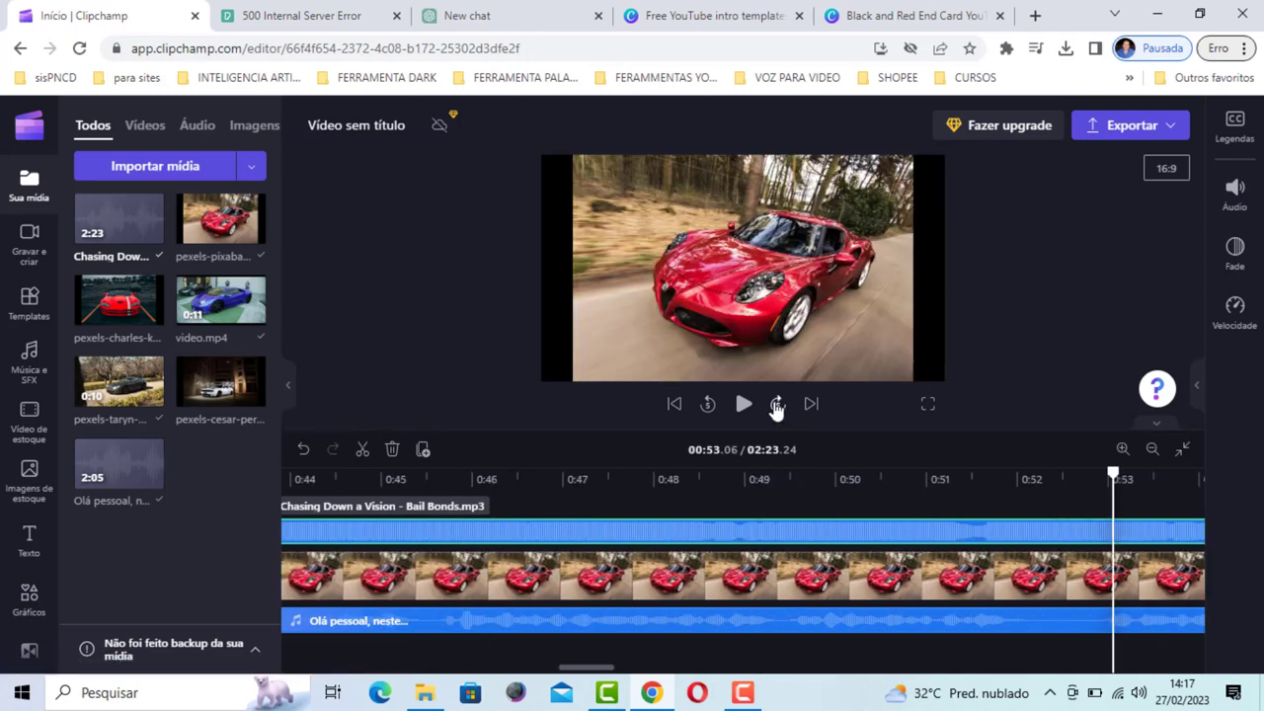
{"action": "left_click", "coordinate": [777, 405]}
{"action": "left_click", "coordinate": [777, 405]}
{"action": "left_click", "coordinate": [777, 405]}
{"action": "left_click", "coordinate": [777, 405]}
{"action": "left_click", "coordinate": [777, 404]}
{"action": "left_click", "coordinate": [777, 405]}
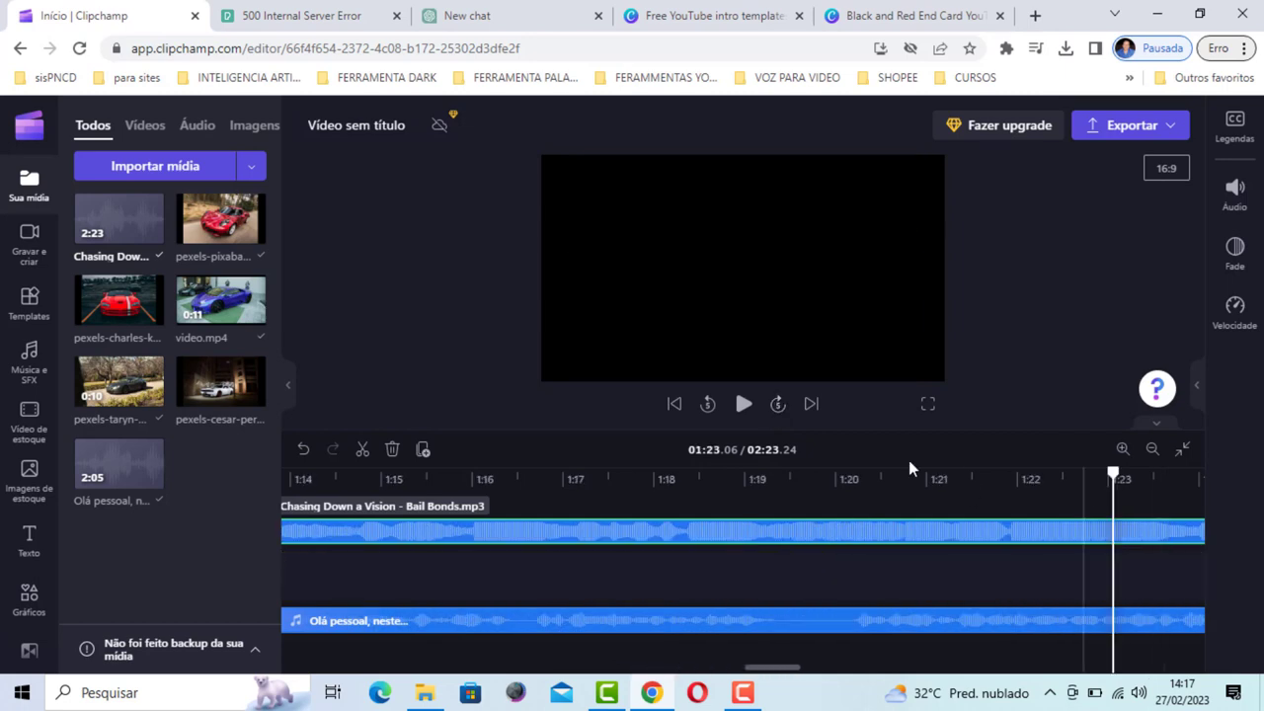
{"action": "left_click", "coordinate": [708, 405]}
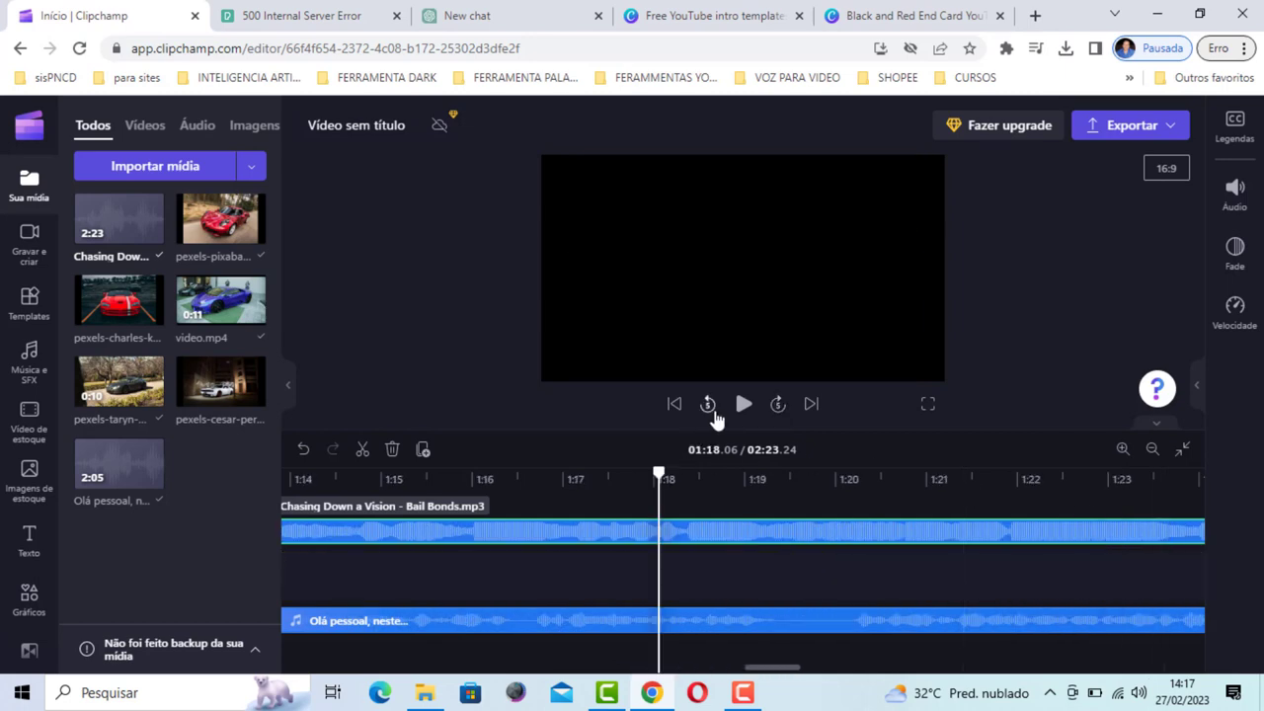
{"action": "left_click", "coordinate": [710, 406]}
{"action": "left_click", "coordinate": [708, 405]}
{"action": "left_click", "coordinate": [707, 405]}
{"action": "left_click", "coordinate": [708, 407]}
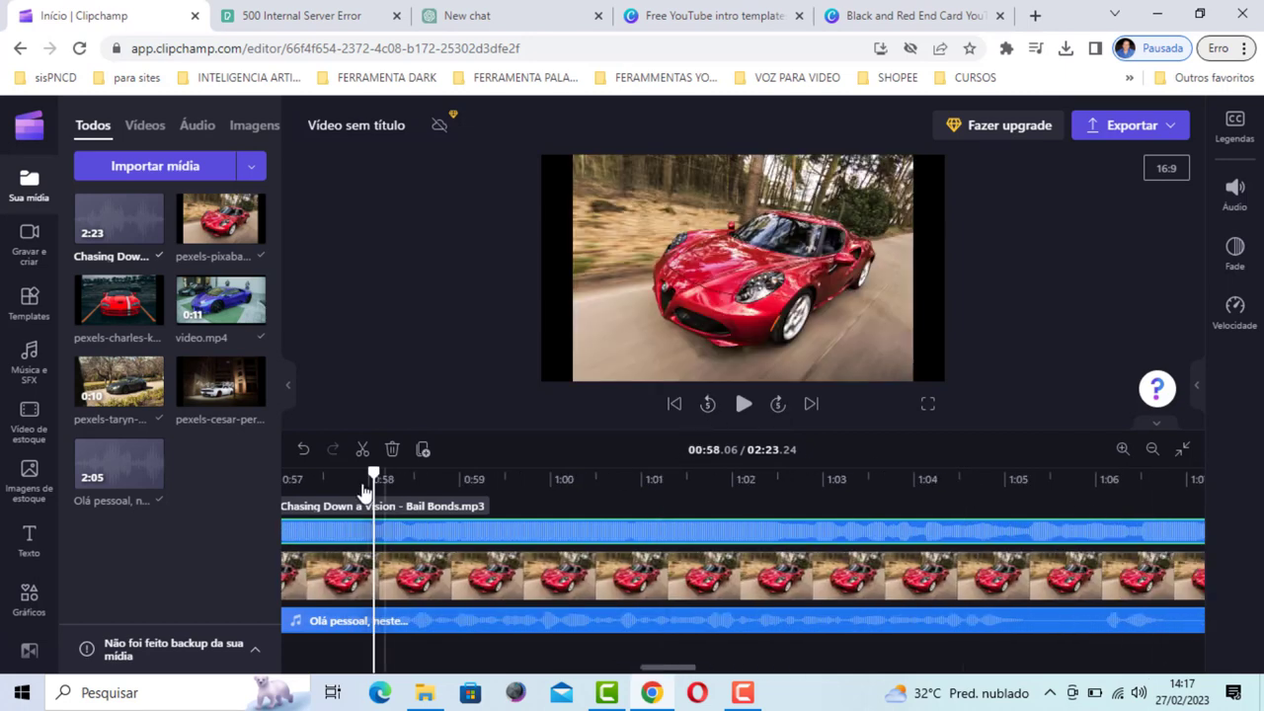
{"action": "left_click_drag", "start_coordinate": [374, 474], "coordinate": [1161, 479]}
{"action": "left_click_drag", "start_coordinate": [1081, 553], "coordinate": [1034, 548]}
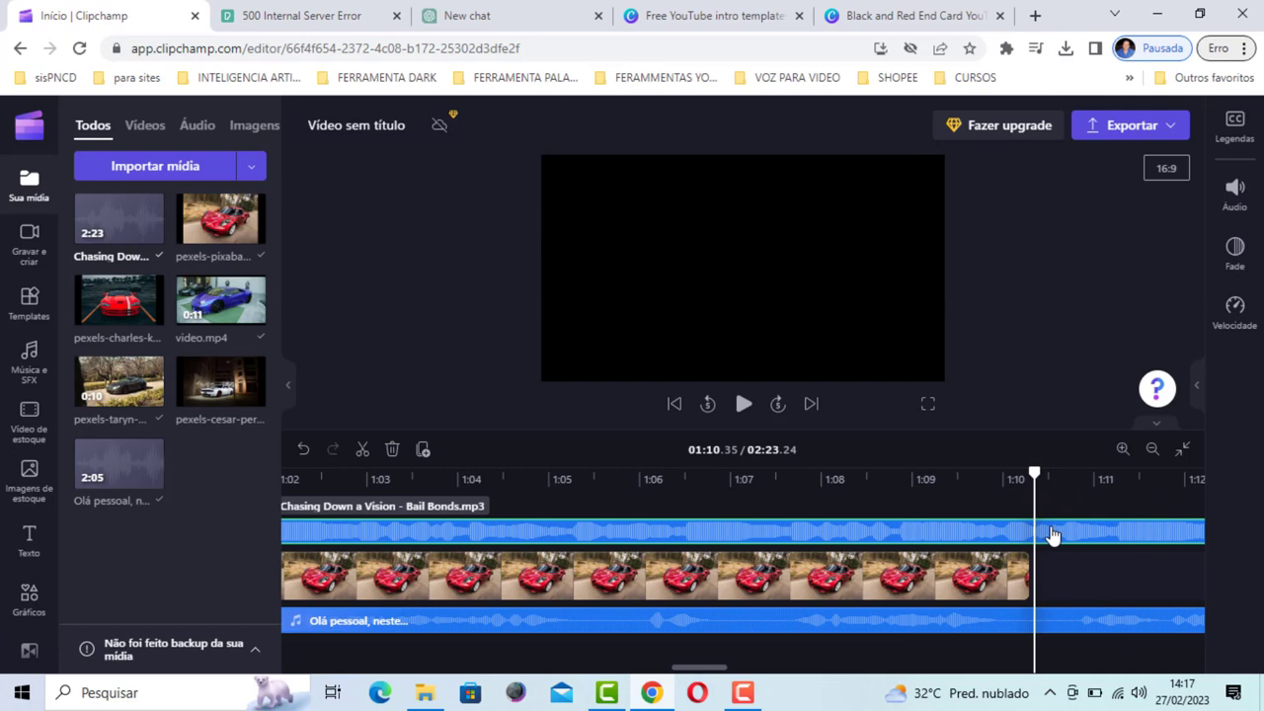
Step: Split the background music at the end of the red car photo and delete the part after the cut
{"action": "left_click", "coordinate": [362, 452]}
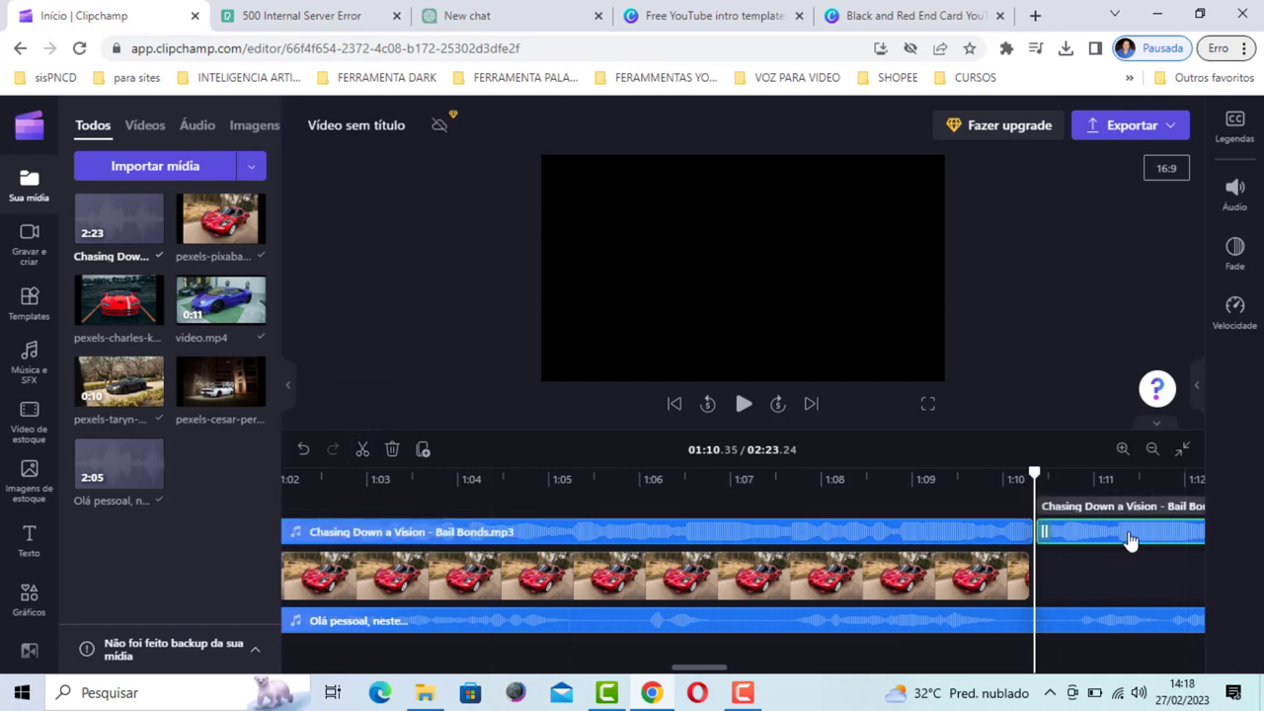
{"action": "left_click_drag", "start_coordinate": [1031, 473], "coordinate": [996, 473]}
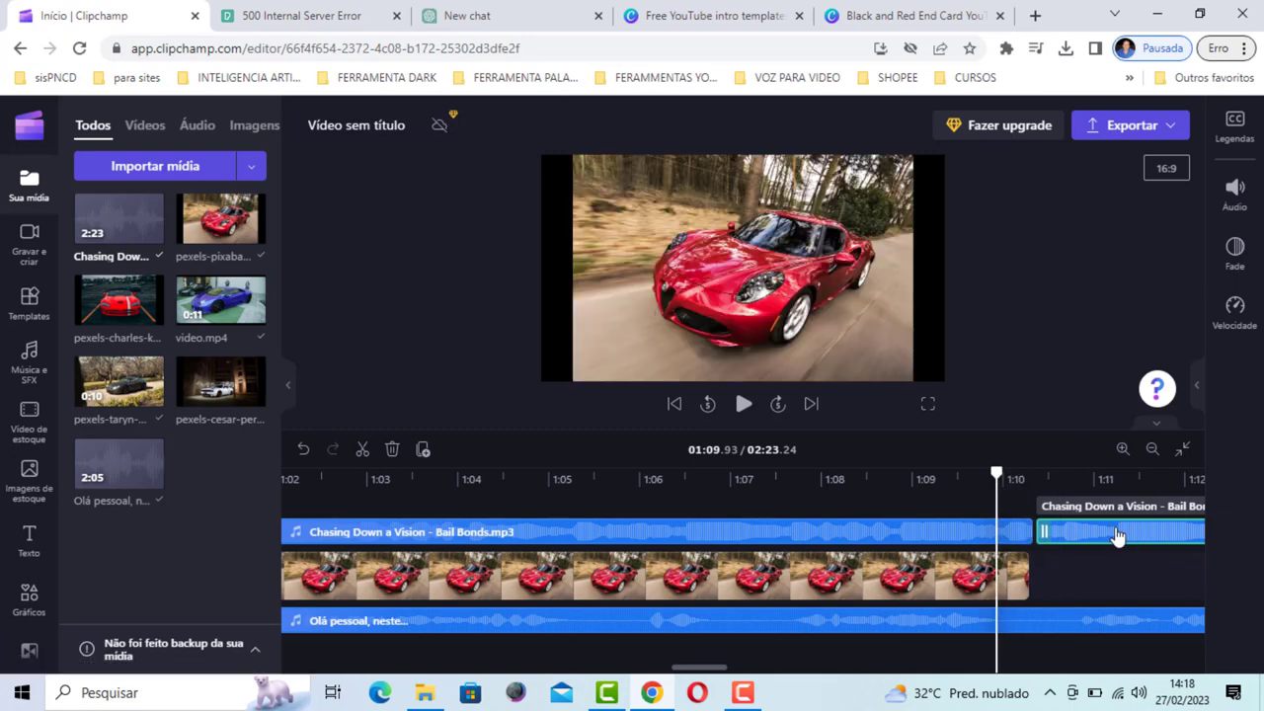
{"action": "key", "text": "Delete"}
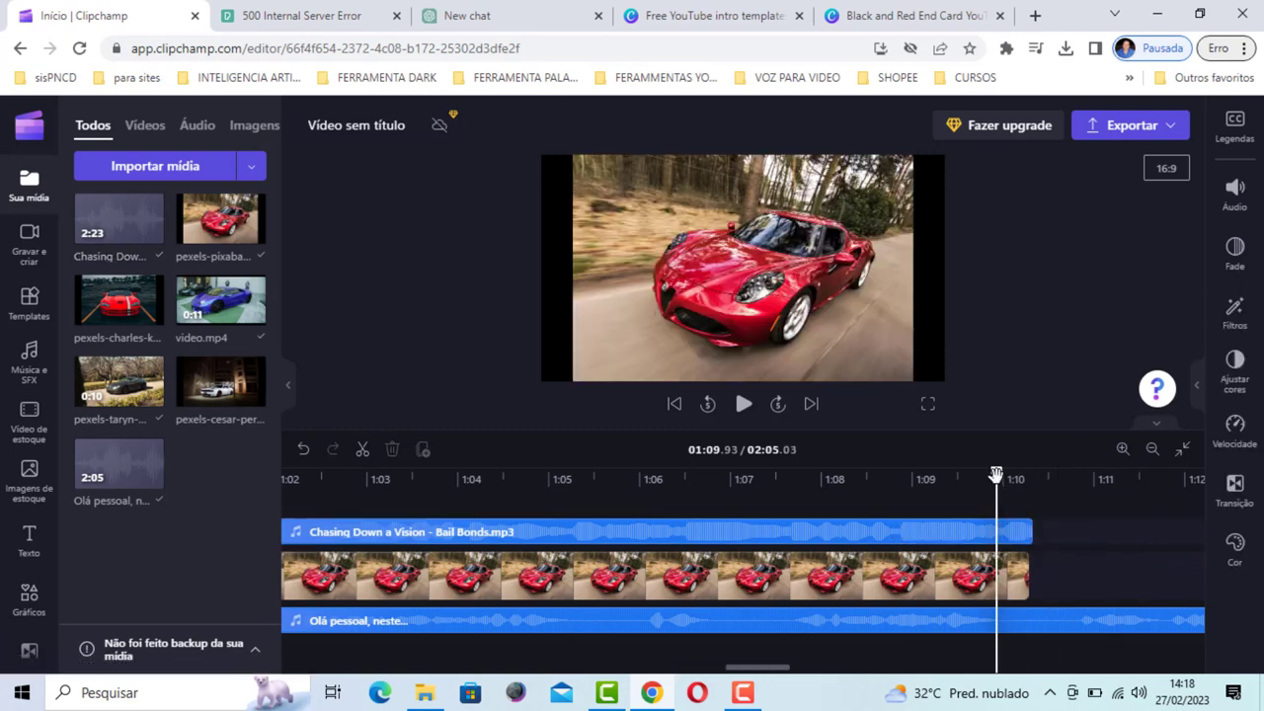
Step: Add a fade-out to the end of the Chasing Down a Vision music and lengthen it beyond 1.0 s
{"action": "left_click_drag", "start_coordinate": [996, 475], "coordinate": [948, 475]}
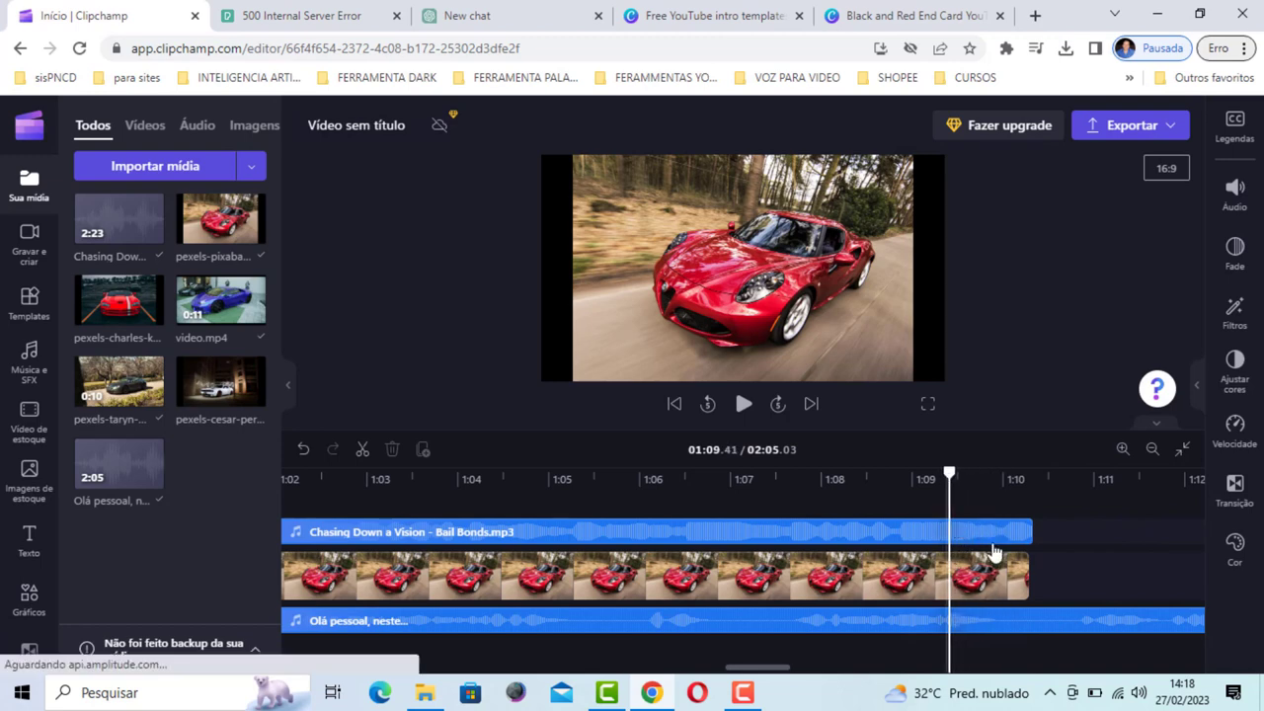
{"action": "left_click", "coordinate": [989, 539]}
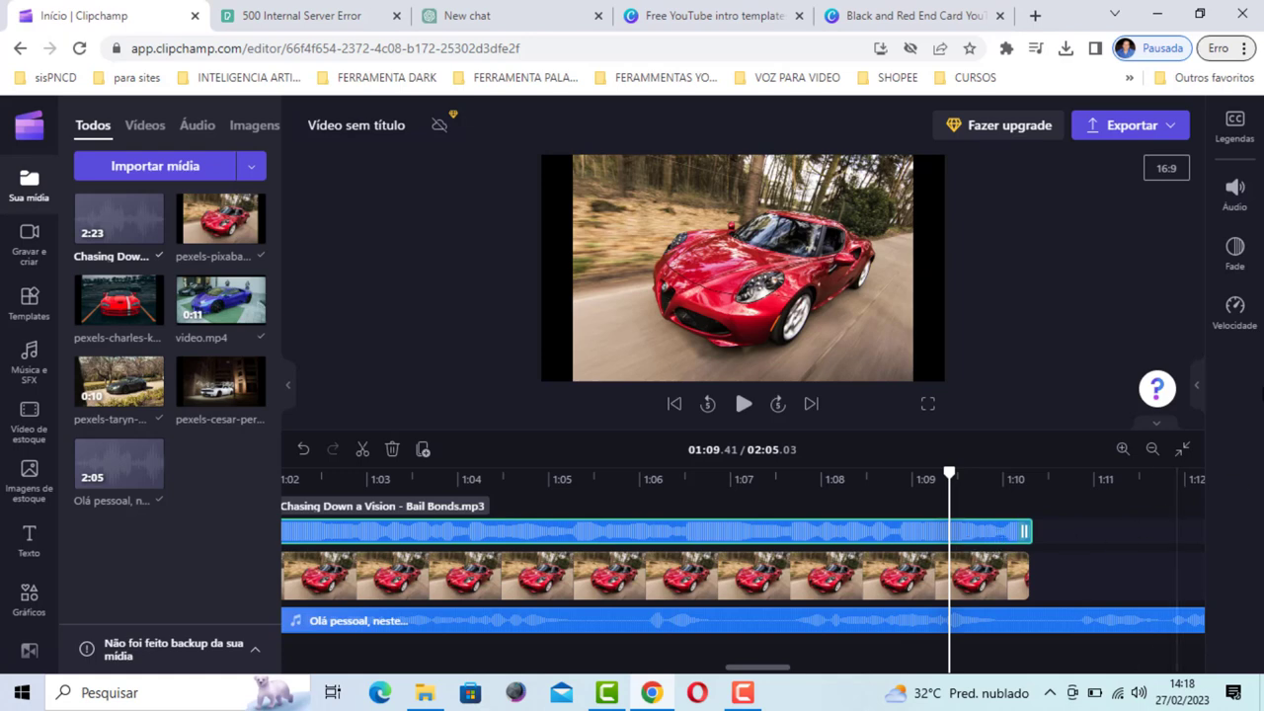
{"action": "left_click", "coordinate": [1238, 251]}
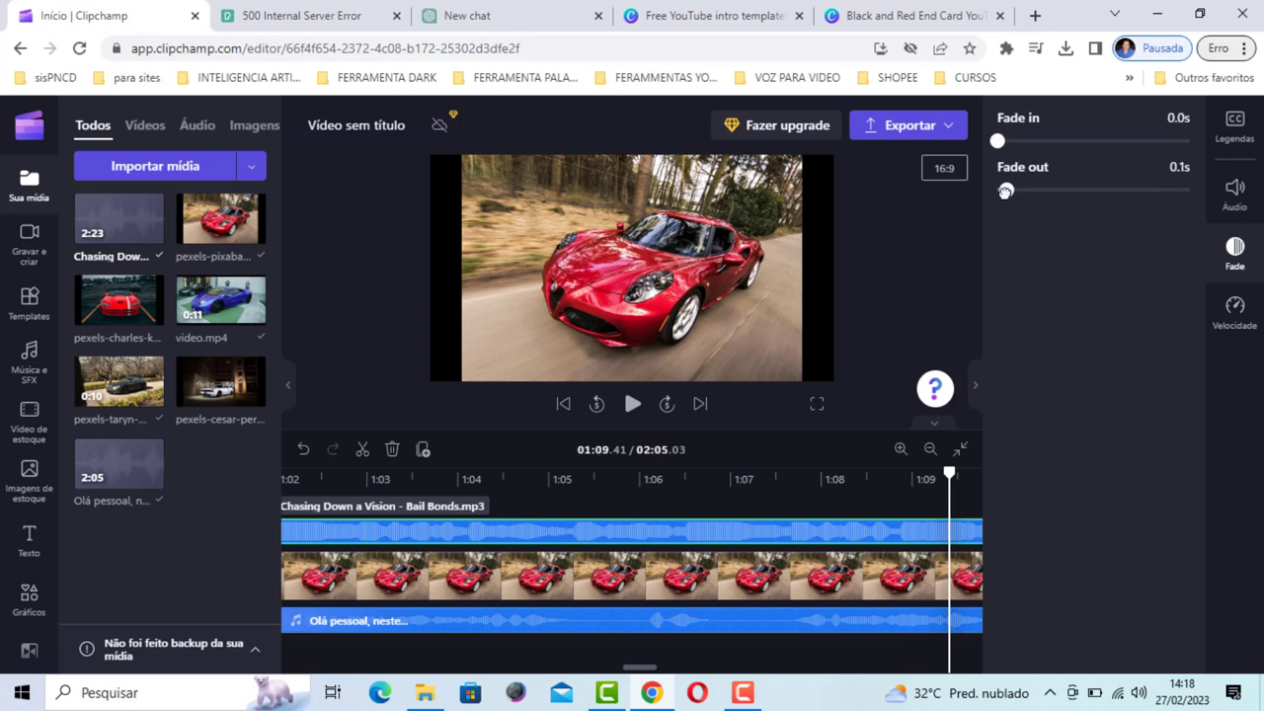
{"action": "left_click_drag", "start_coordinate": [1005, 191], "coordinate": [1064, 192]}
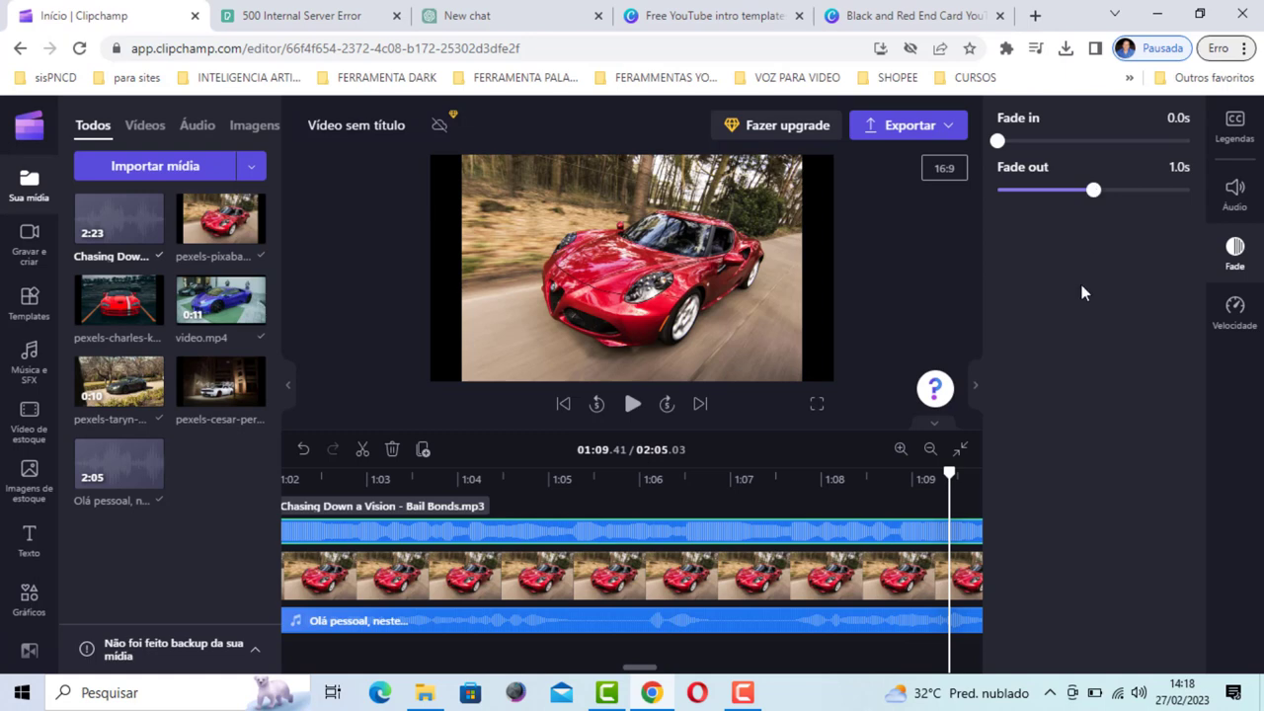
{"action": "left_click_drag", "start_coordinate": [949, 474], "coordinate": [512, 474]}
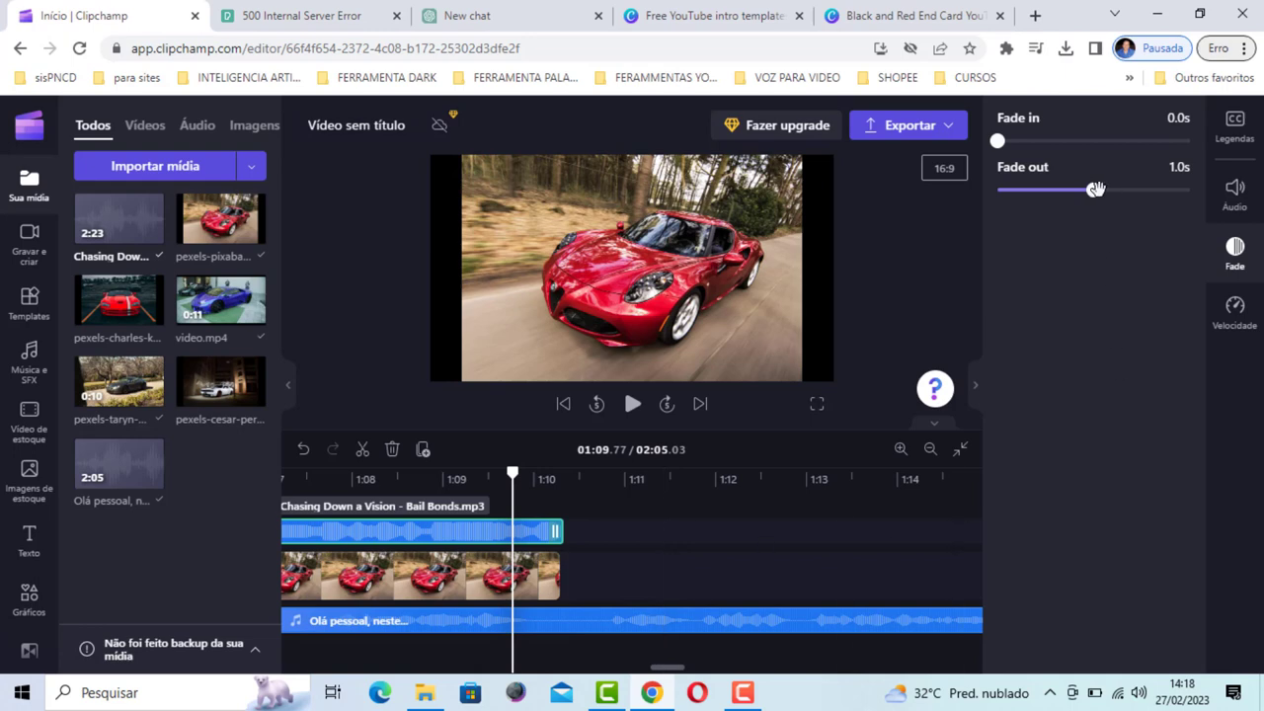
{"action": "left_click_drag", "start_coordinate": [1094, 189], "coordinate": [1142, 188]}
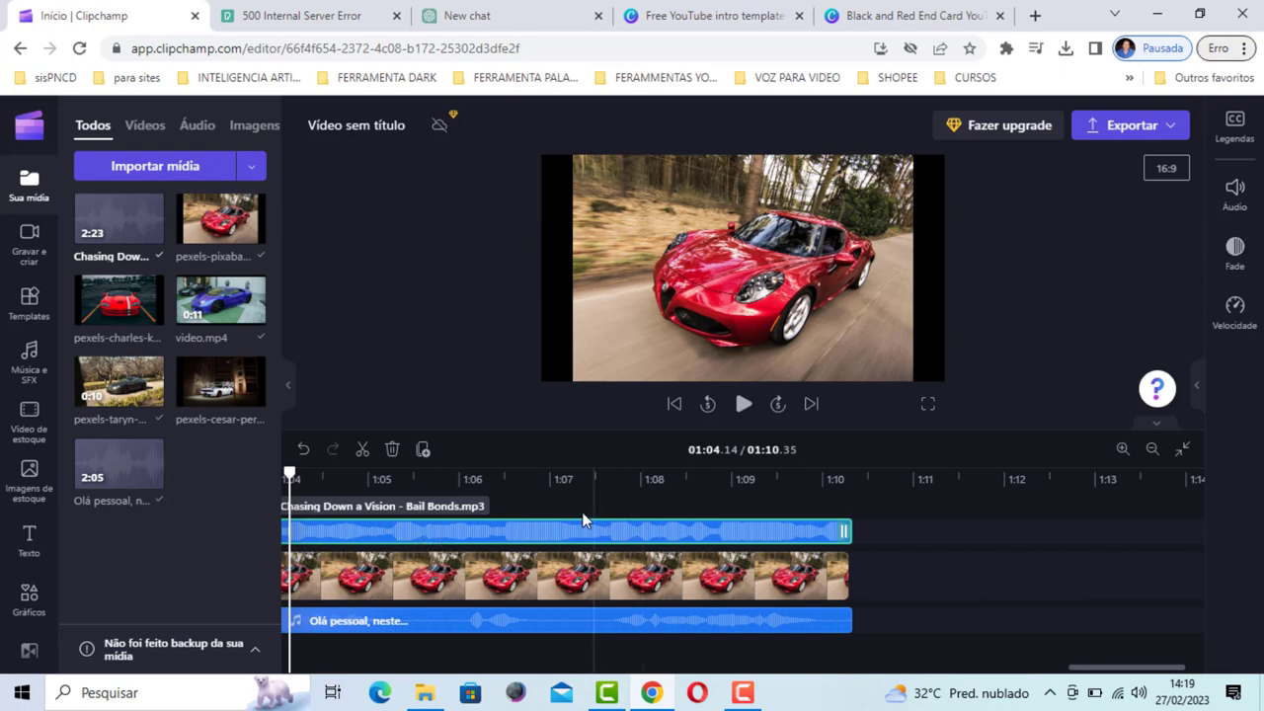
Step: Set the background music's volume to 15% and play the end of the video to check the mix
{"action": "left_click", "coordinate": [1242, 202]}
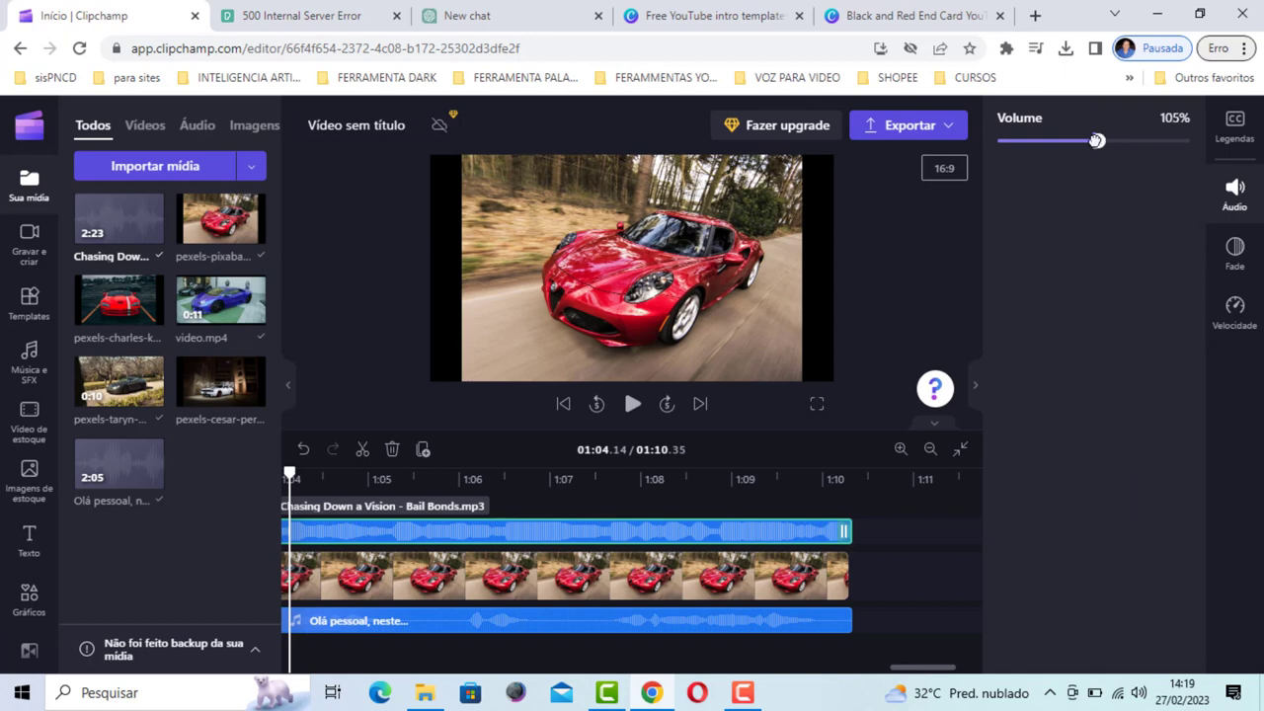
{"action": "left_click_drag", "start_coordinate": [1096, 140], "coordinate": [1024, 140]}
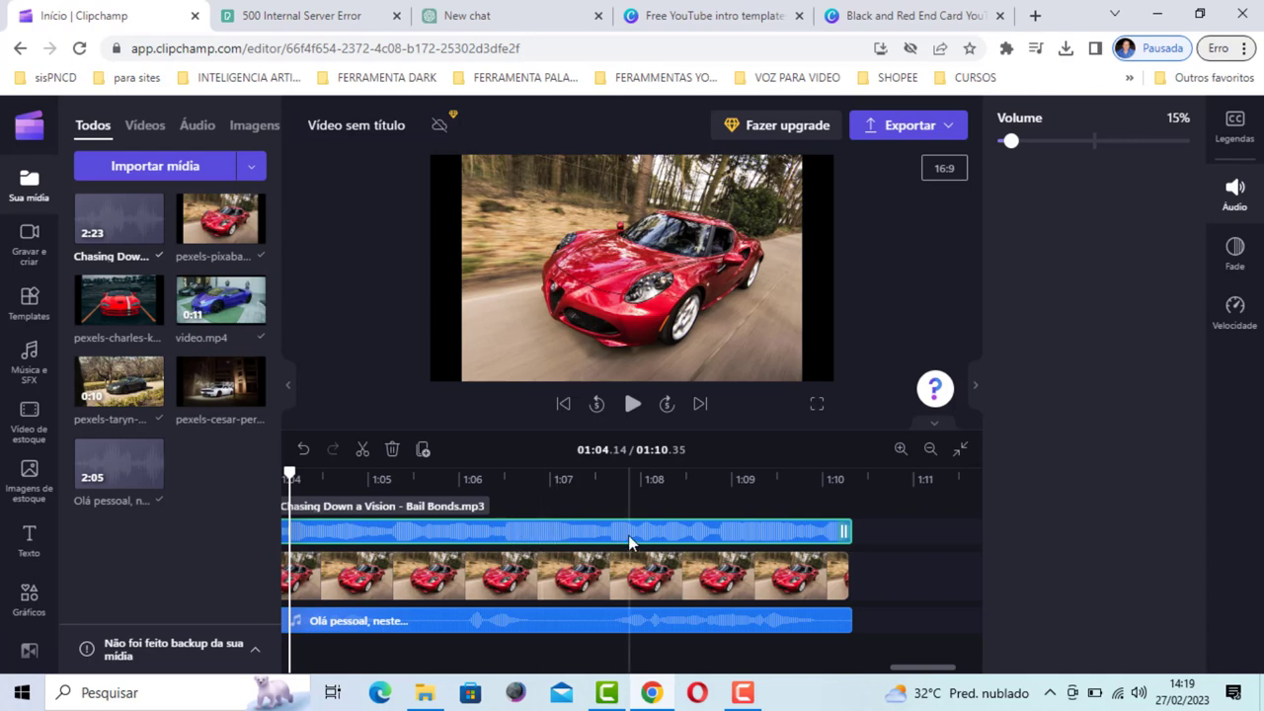
{"action": "left_click", "coordinate": [1236, 194]}
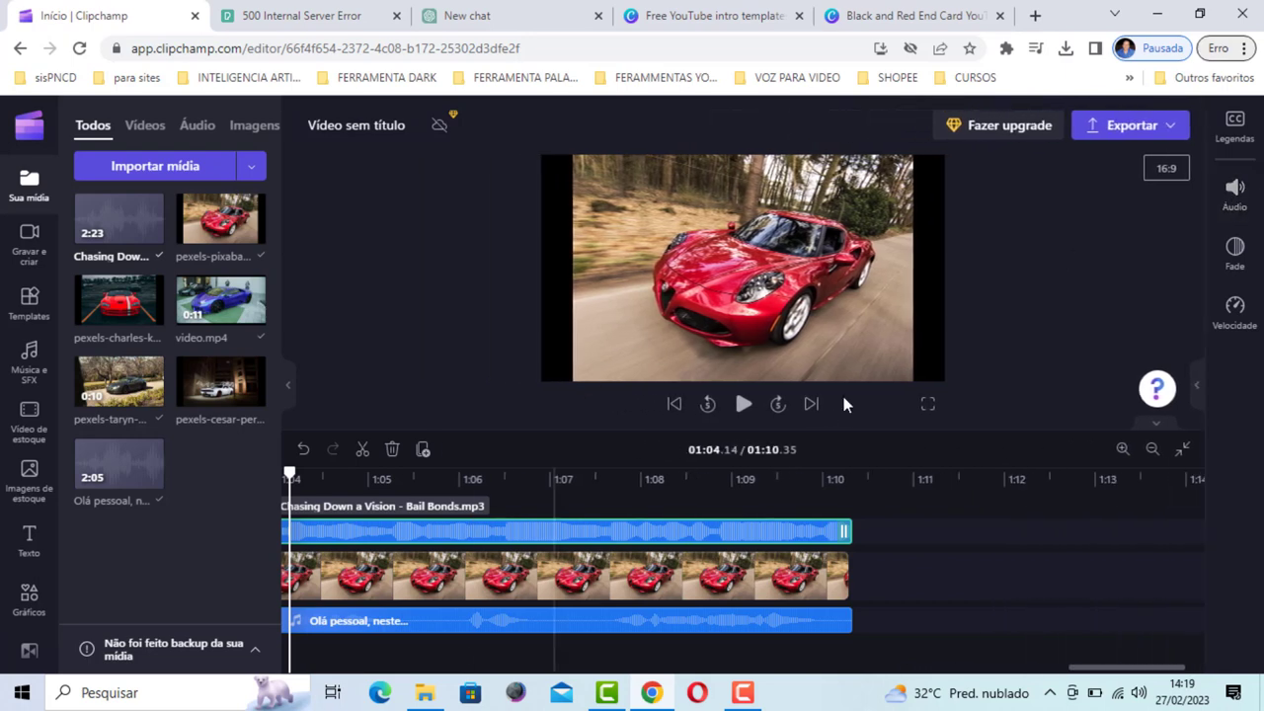
{"action": "left_click", "coordinate": [743, 404]}
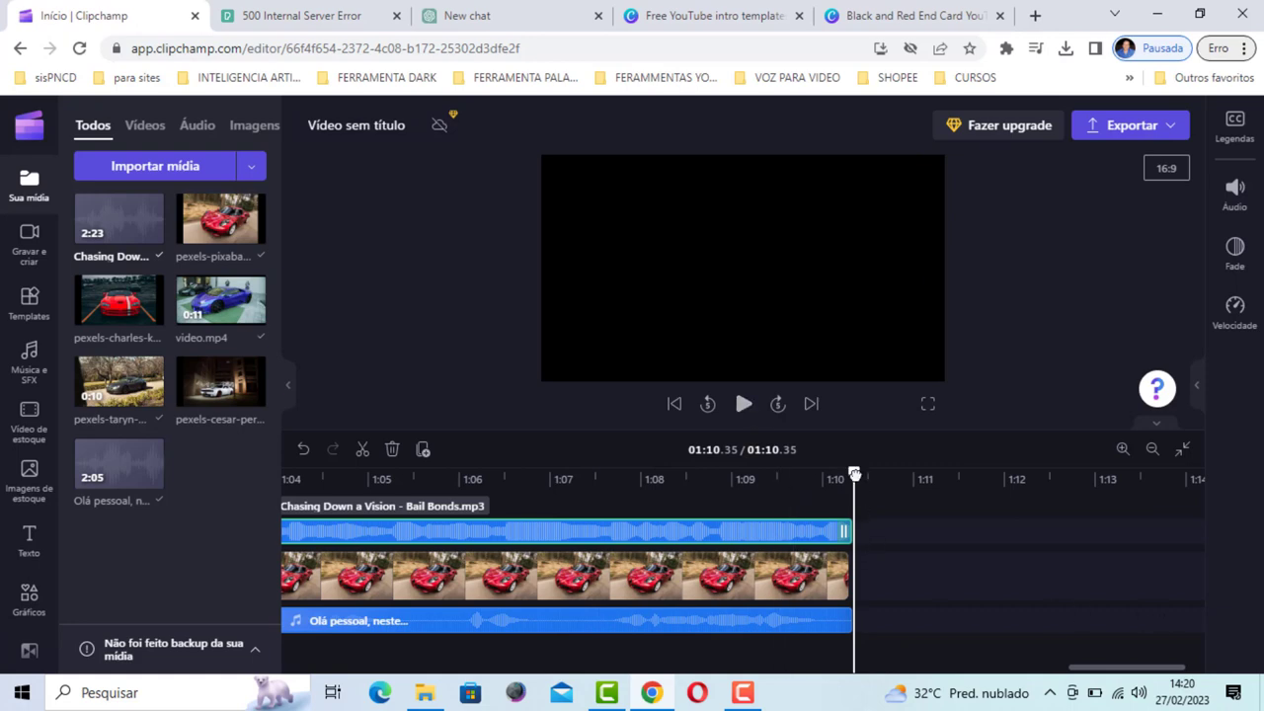
Step: Scale the red car photo pexels-pixabay-210019.jpg to fill the 16:9 frame without black side bars
{"action": "left_click_drag", "start_coordinate": [854, 474], "coordinate": [317, 480]}
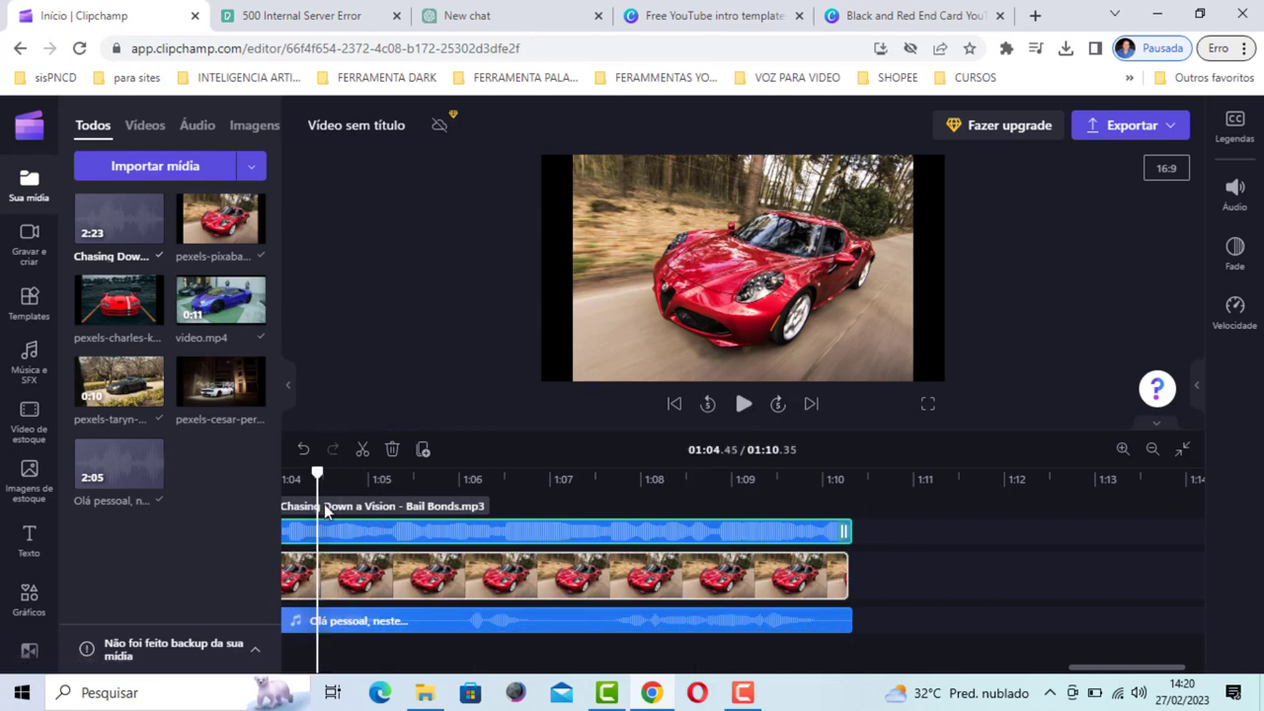
{"action": "mouse_move", "coordinate": [317, 474]}
{"action": "left_mouse_down"}
{"action": "mouse_move", "coordinate": [269, 478]}
{"action": "mouse_move", "coordinate": [299, 478]}
{"action": "left_mouse_up"}
{"action": "left_click", "coordinate": [649, 238]}
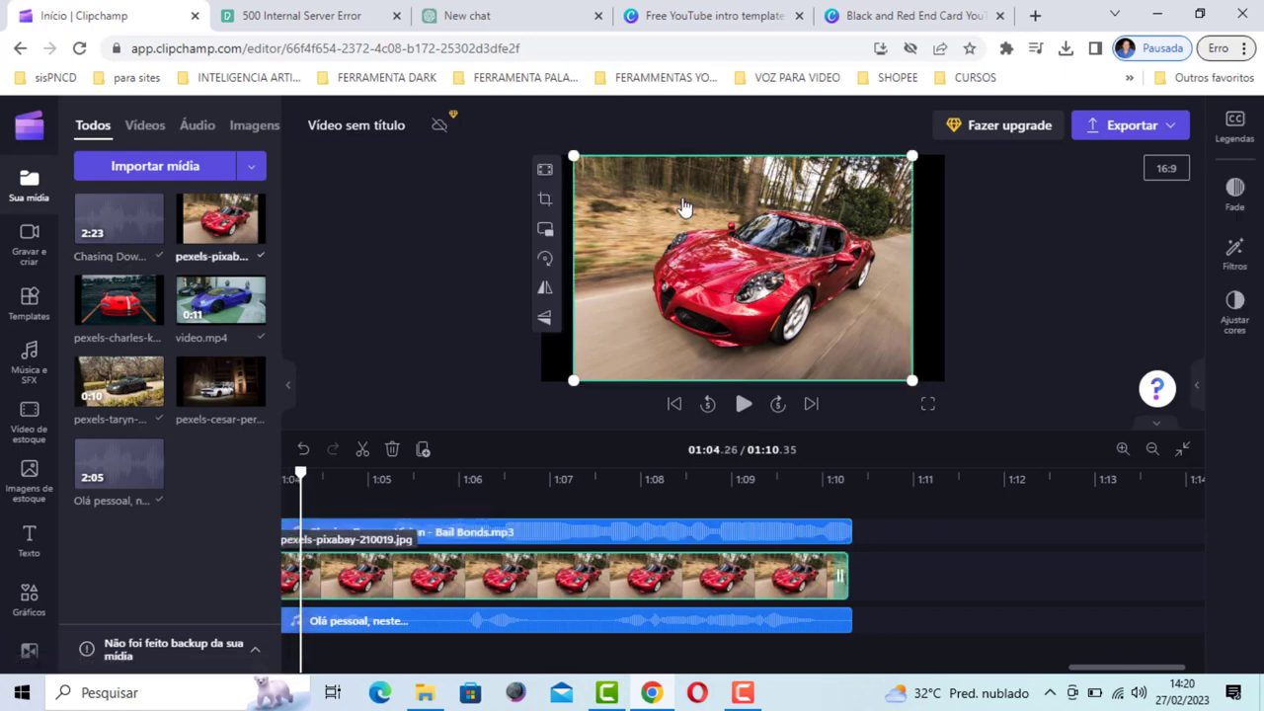
{"action": "left_click", "coordinate": [543, 169]}
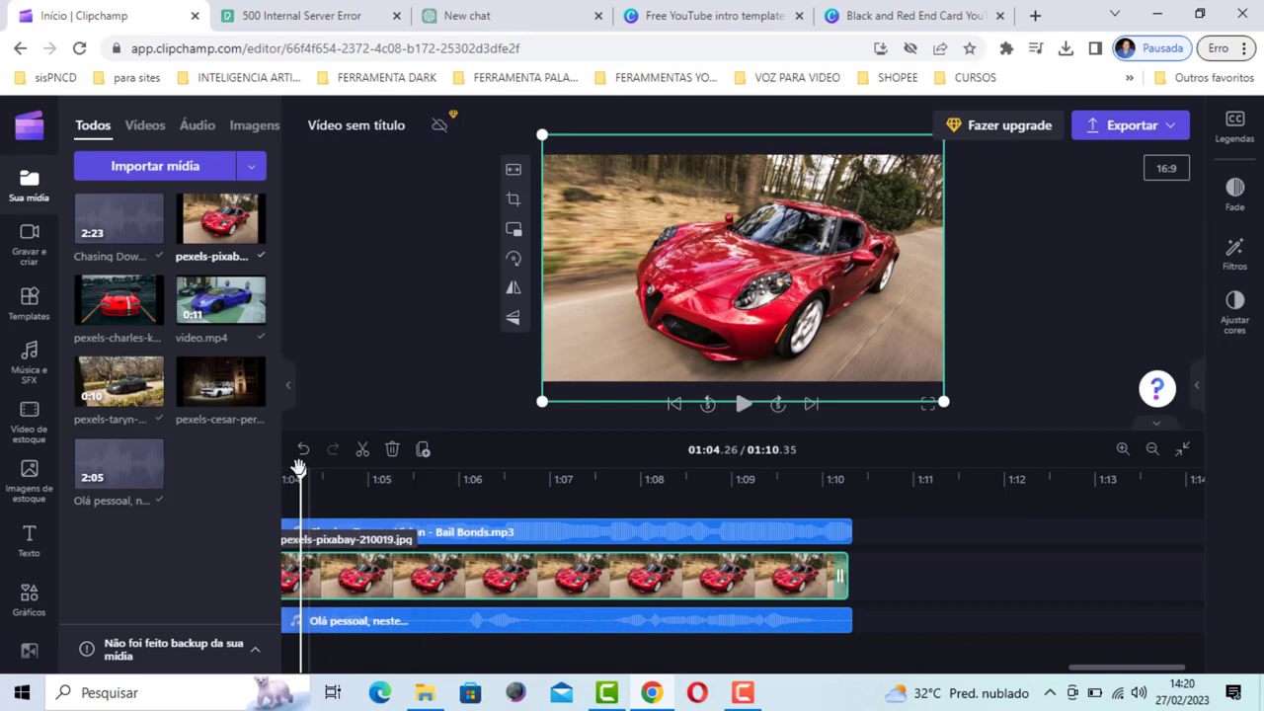
Step: Move the playhead back to about 0:50 and preview the video from there
{"action": "left_click_drag", "start_coordinate": [298, 468], "coordinate": [200, 479]}
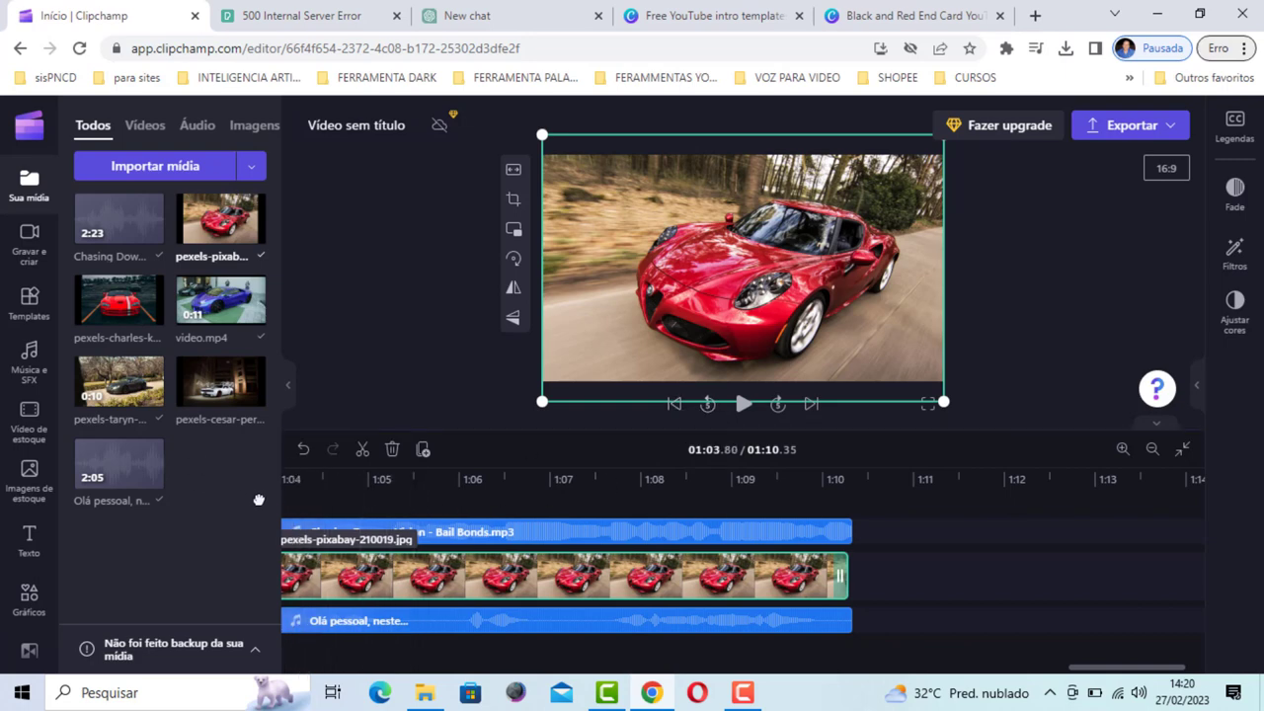
{"action": "left_click_drag", "start_coordinate": [1098, 667], "coordinate": [1020, 653]}
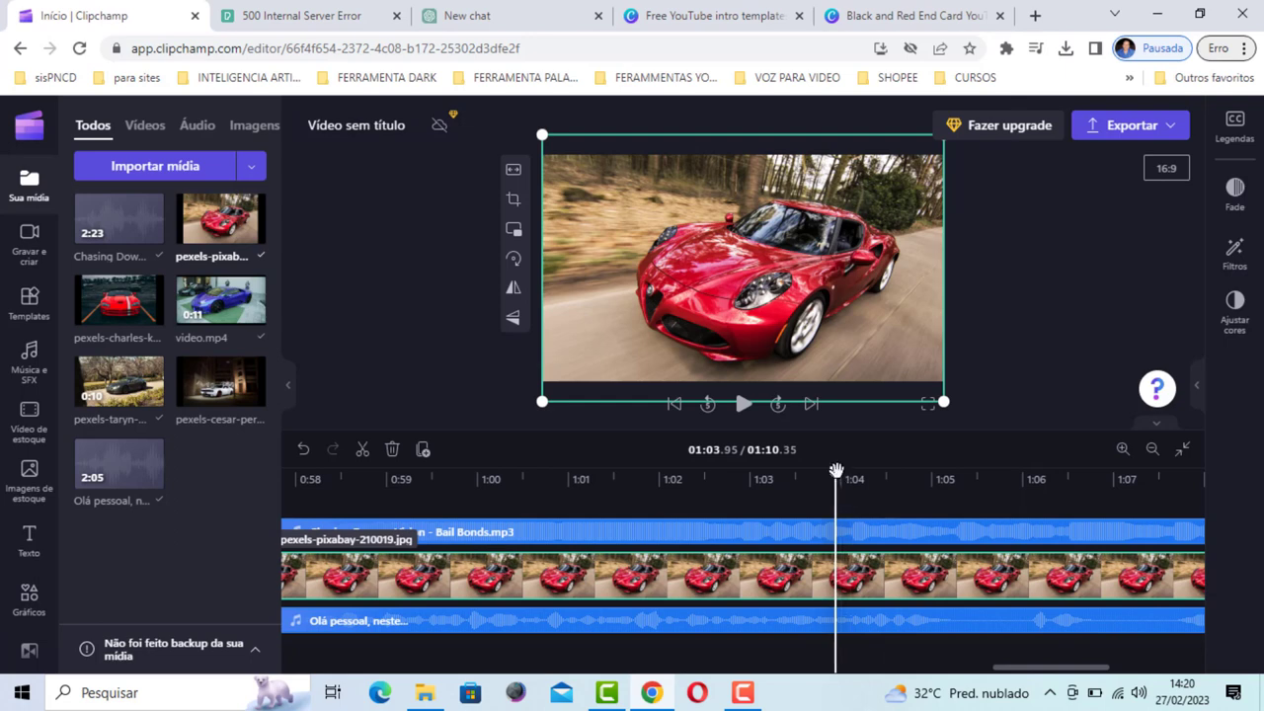
{"action": "left_click_drag", "start_coordinate": [836, 470], "coordinate": [217, 474]}
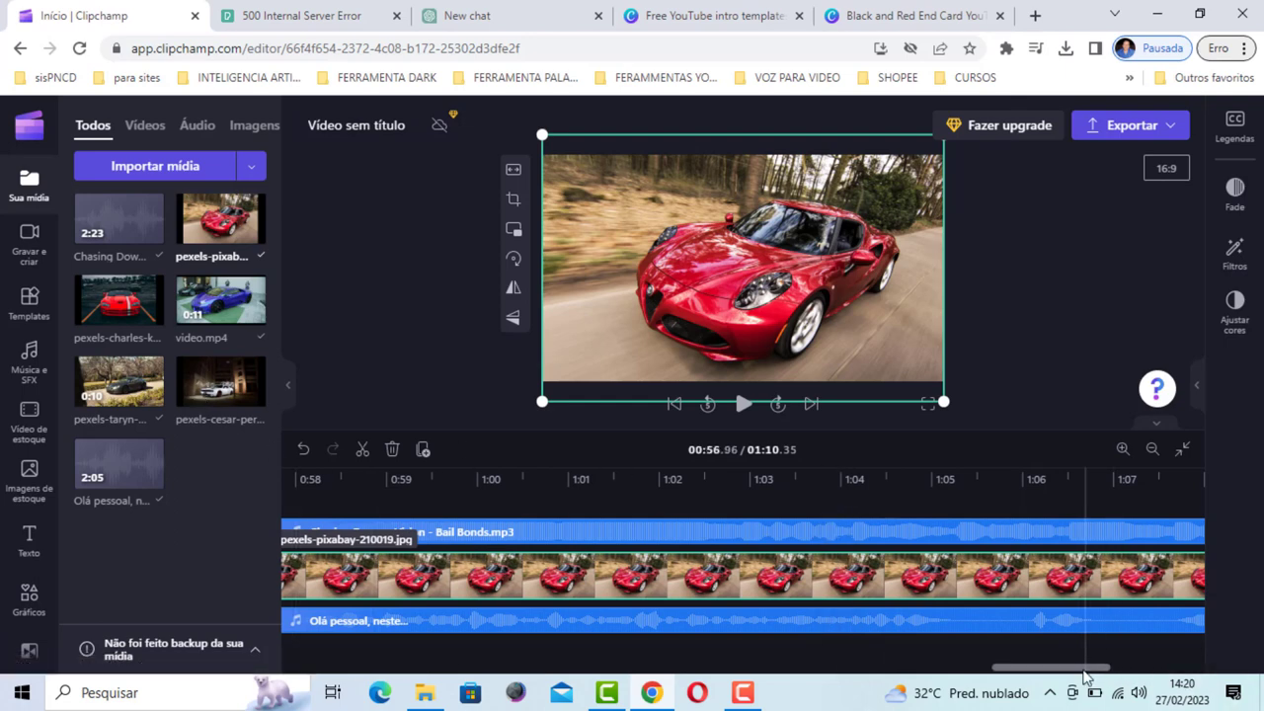
{"action": "scroll", "coordinate": [1086, 661], "scroll_direction": "left", "scroll_amount": 5}
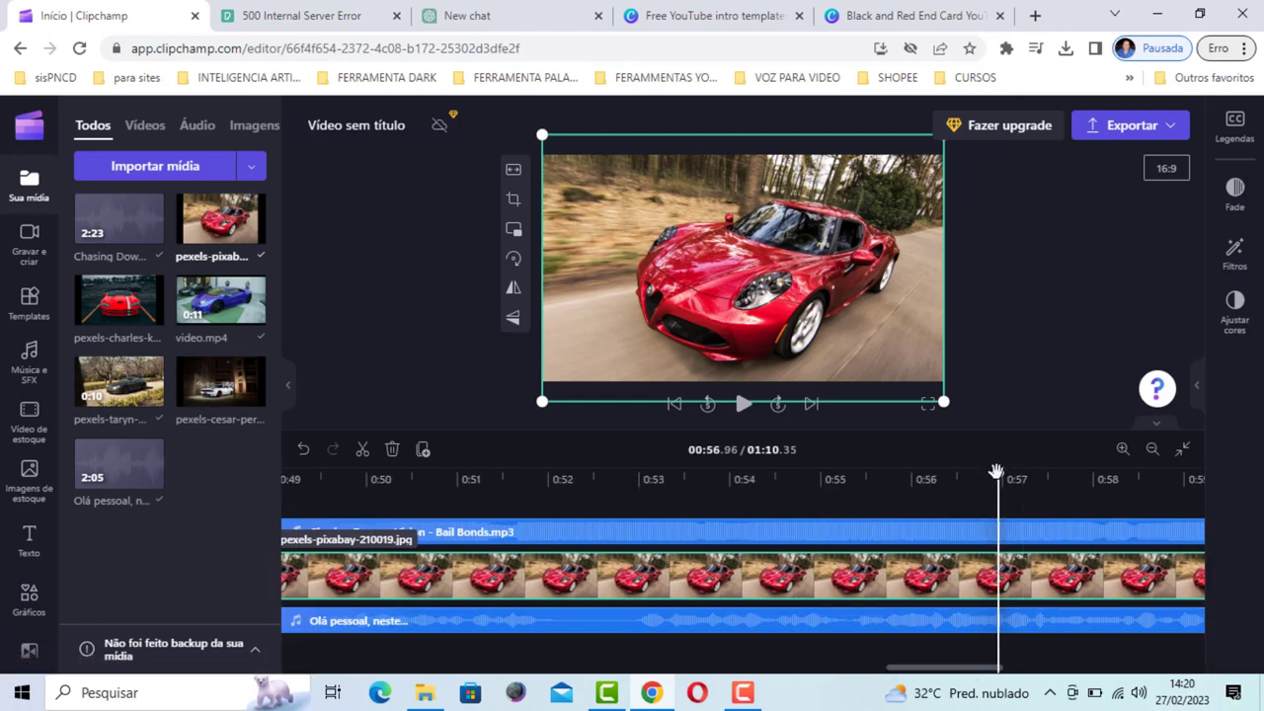
{"action": "left_click_drag", "start_coordinate": [996, 471], "coordinate": [382, 472]}
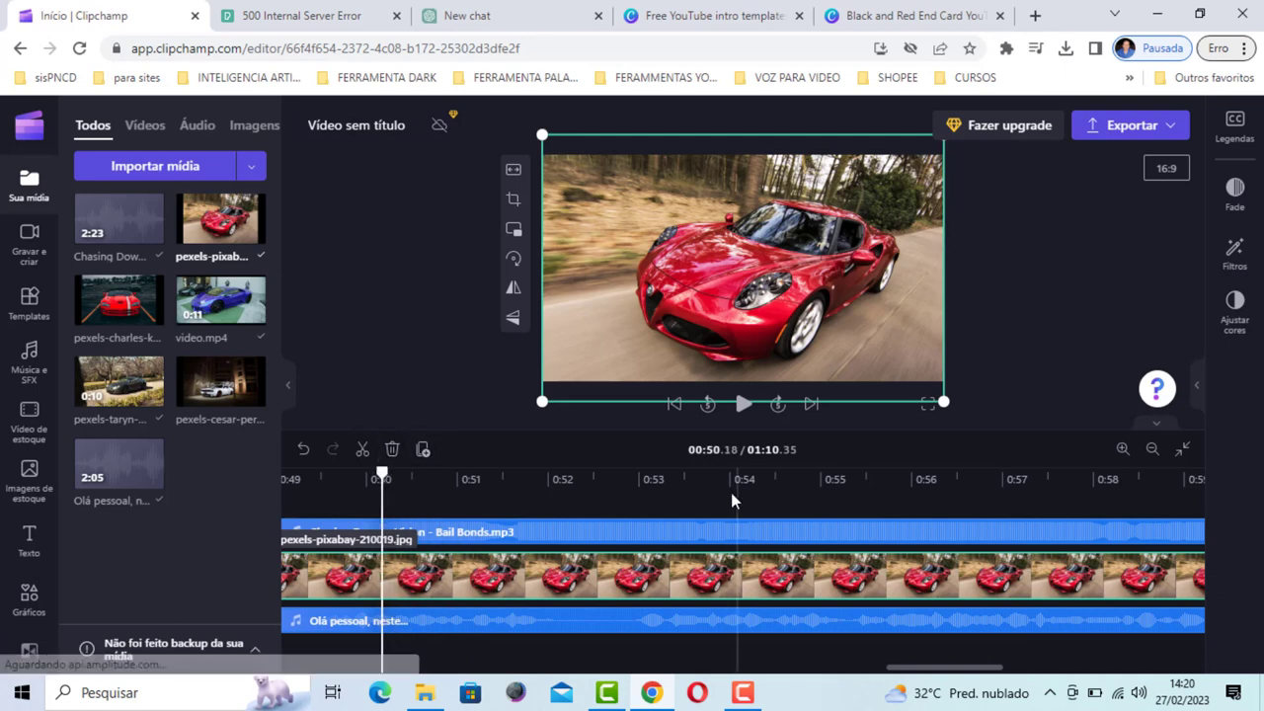
{"action": "left_click", "coordinate": [743, 404]}
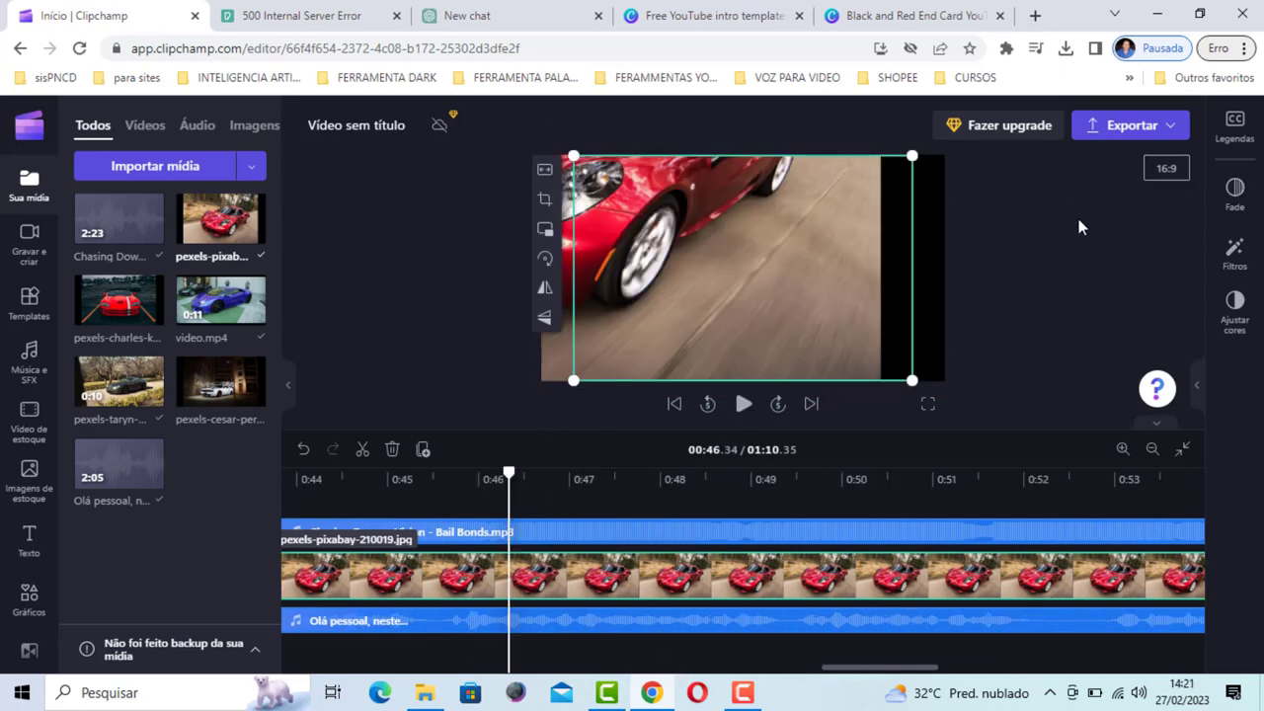
Step: Export the video as an MP4 in 1080p quality
{"action": "left_click", "coordinate": [1170, 132]}
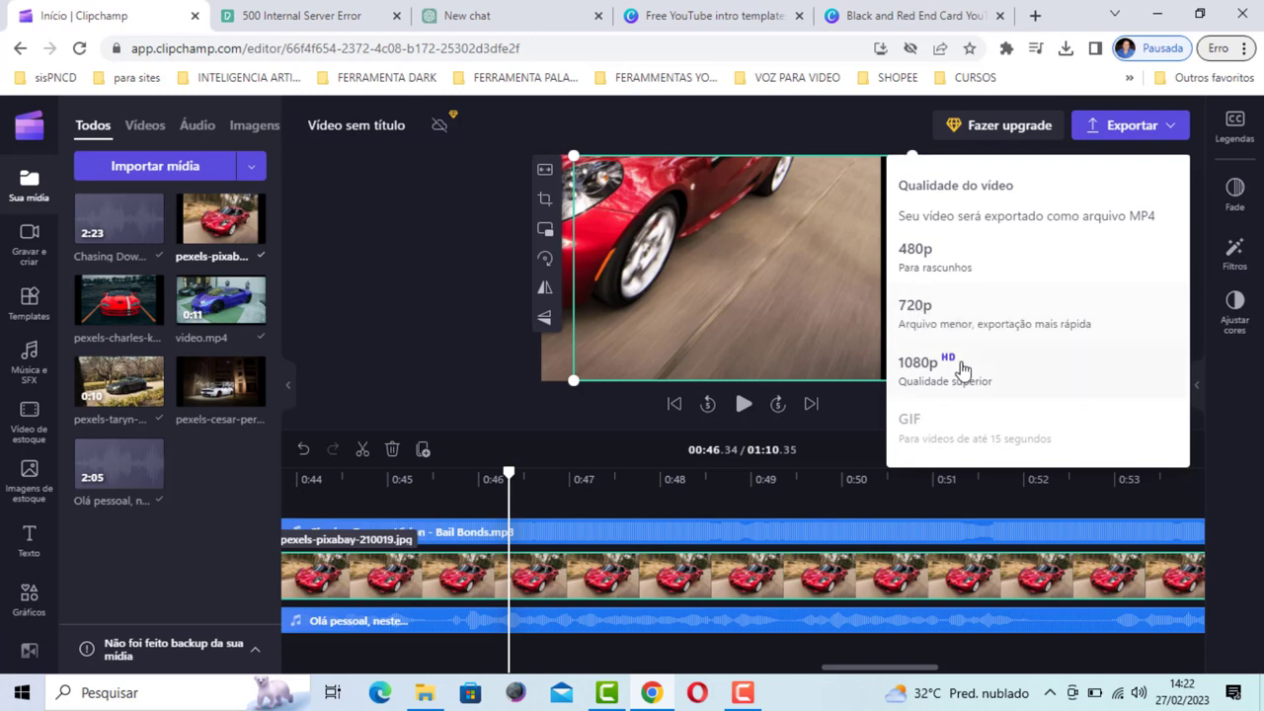
{"action": "left_click", "coordinate": [932, 368]}
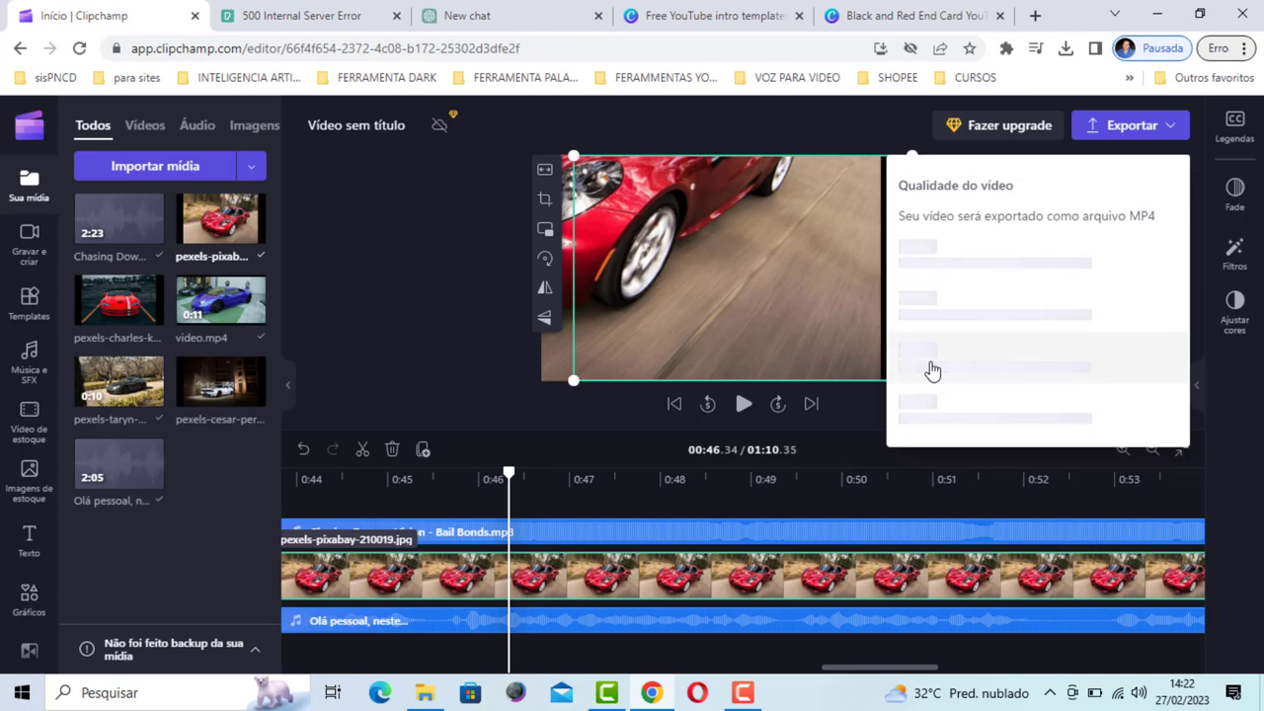